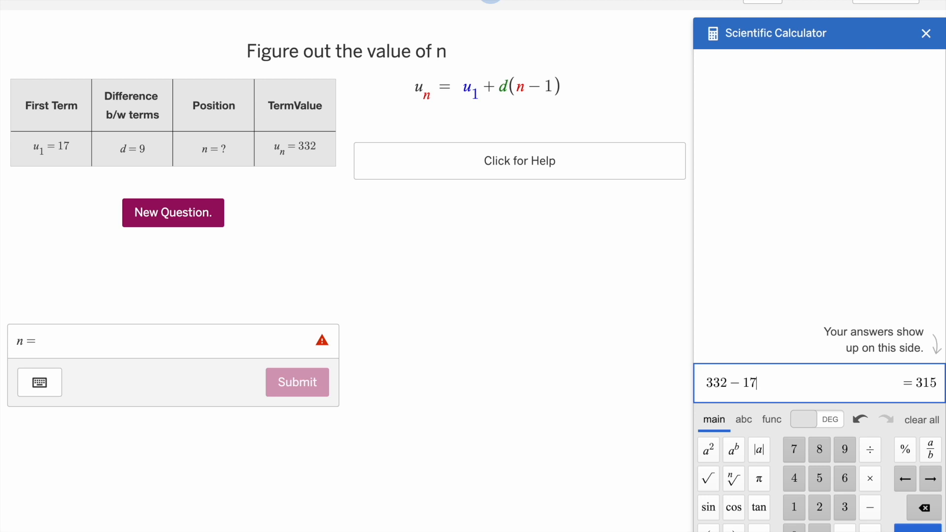
Step: Complete the calculator expression as (332 − 17)/9 + 1 to work out the position n
{"action": "type", "text": ")/"}
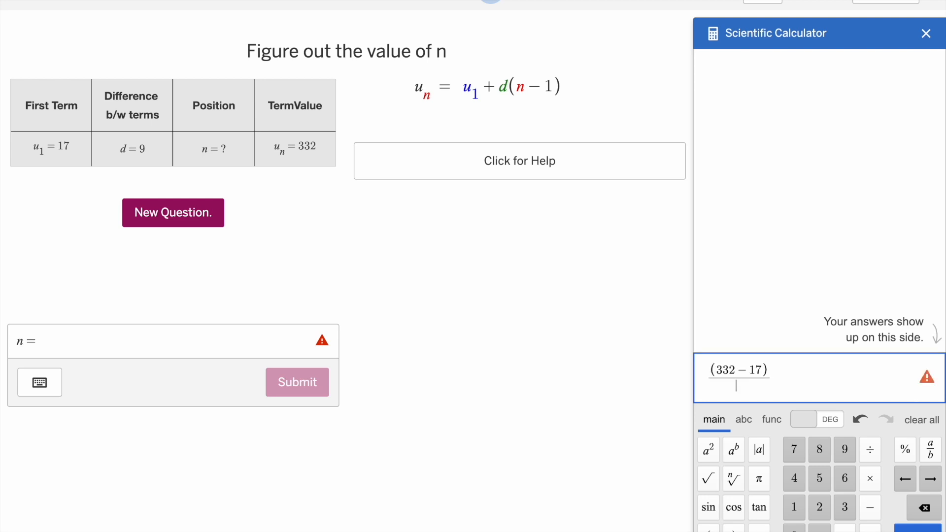
{"action": "type", "text": "9+1"}
Step: Submit n = 35 as the answer and highlight the feedback above the answer field
{"action": "left_click", "coordinate": [219, 354]}
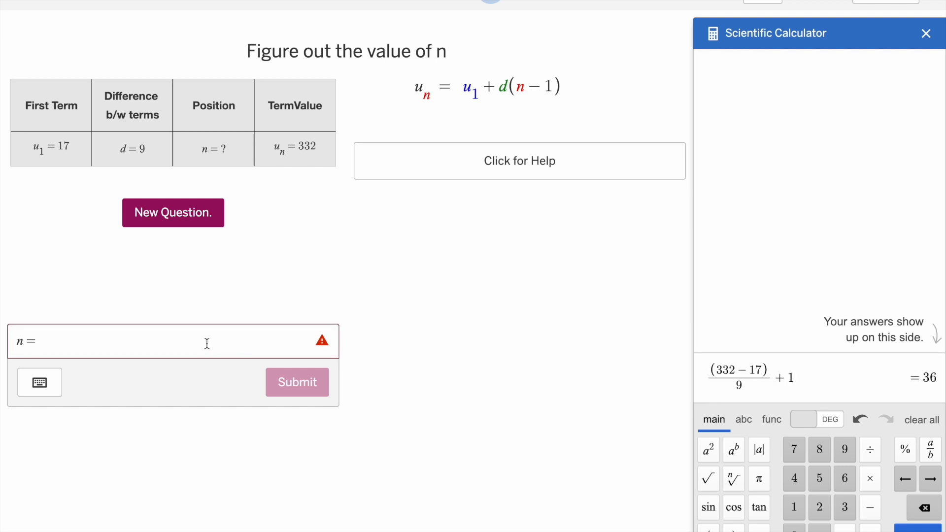
{"action": "type", "text": "35"}
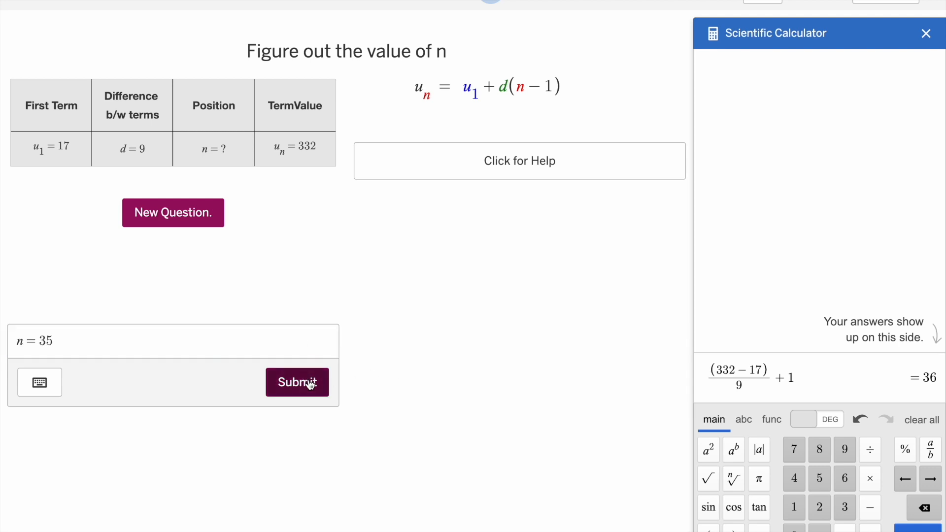
{"action": "left_click", "coordinate": [310, 383]}
{"action": "left_click_drag", "start_coordinate": [104, 296], "coordinate": [173, 303]}
Step: Change the answer to n = 36, submit it, and highlight the feedback
{"action": "left_click", "coordinate": [119, 342]}
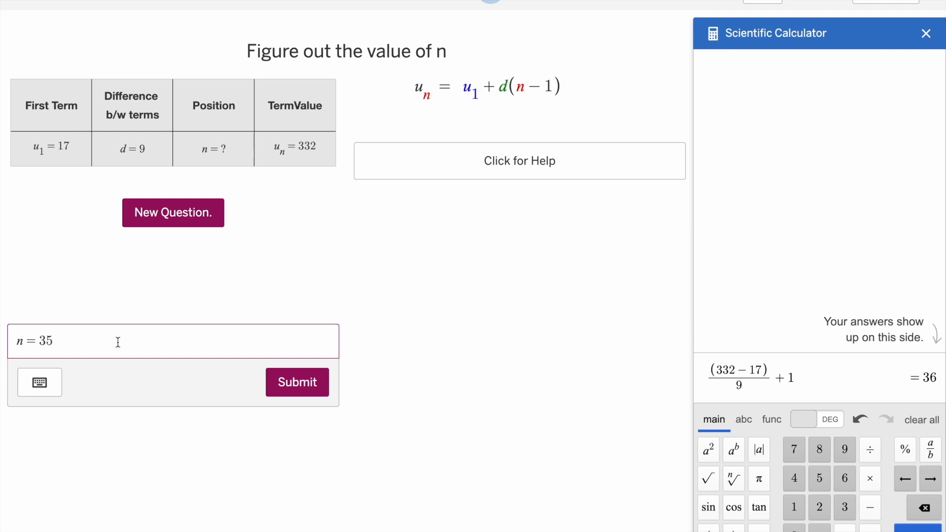
{"action": "key", "text": "BackSpace"}
{"action": "type", "text": "6"}
{"action": "left_click", "coordinate": [266, 382]}
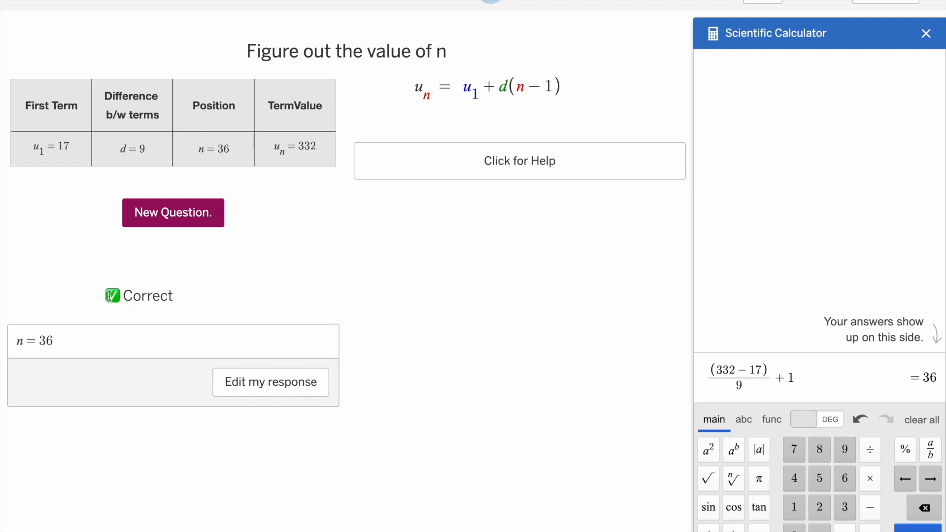
{"action": "left_click_drag", "start_coordinate": [101, 296], "coordinate": [219, 297]}
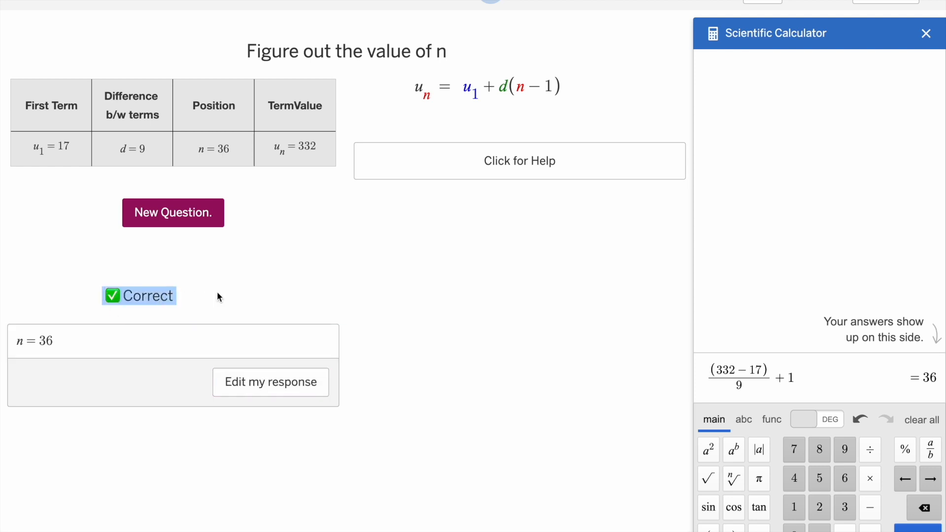
Step: Close the scientific calculator and go to the next student screen about the 7th and 13th terms
{"action": "left_click", "coordinate": [927, 33]}
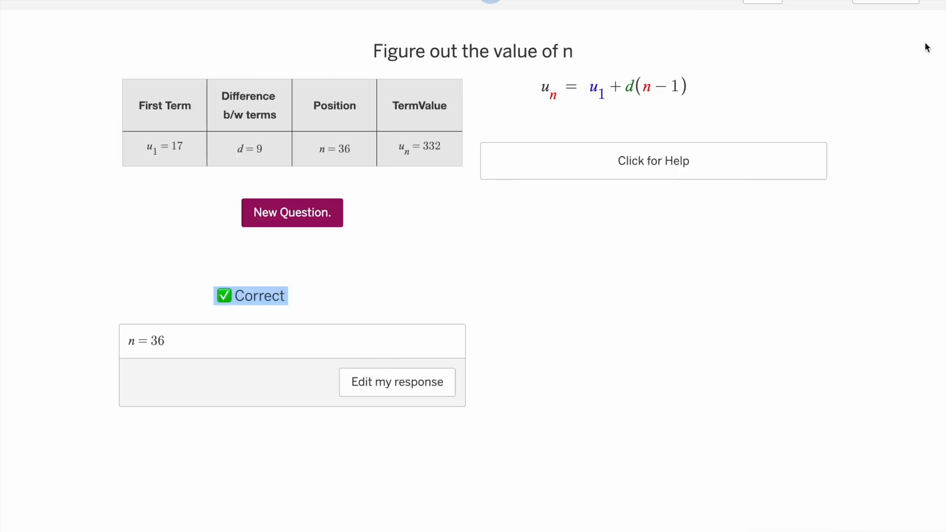
{"action": "left_click", "coordinate": [420, 295]}
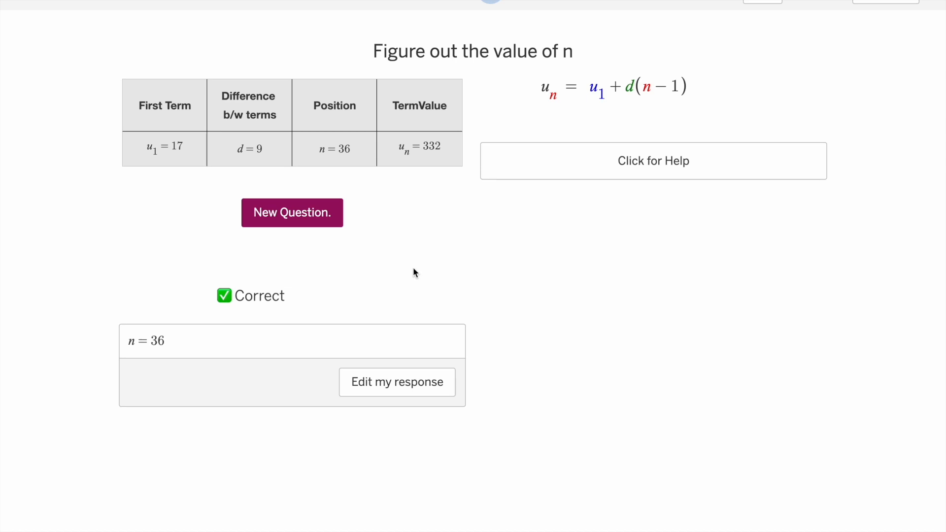
{"action": "left_click", "coordinate": [889, 2]}
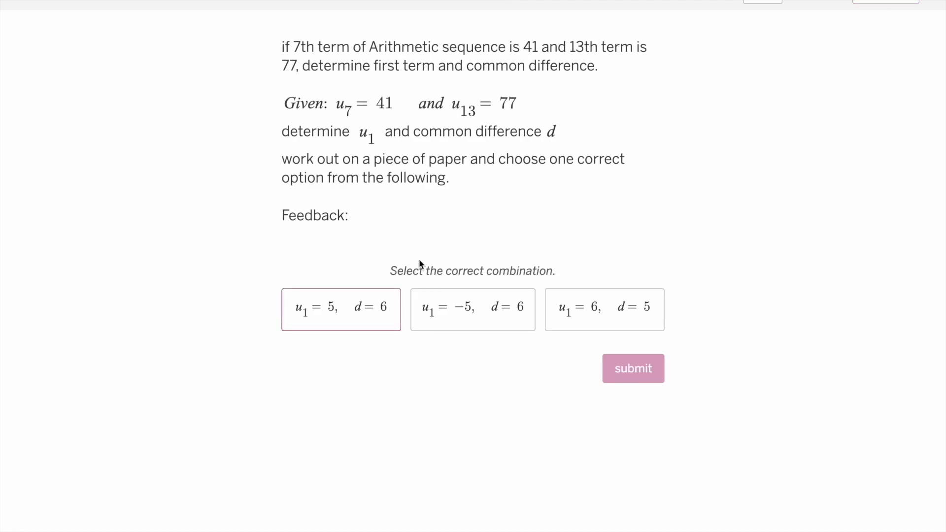
Step: Submit the combination u1 = 5, d = 6 and go to the next student screen
{"action": "left_click_drag", "start_coordinate": [448, 273], "coordinate": [573, 270]}
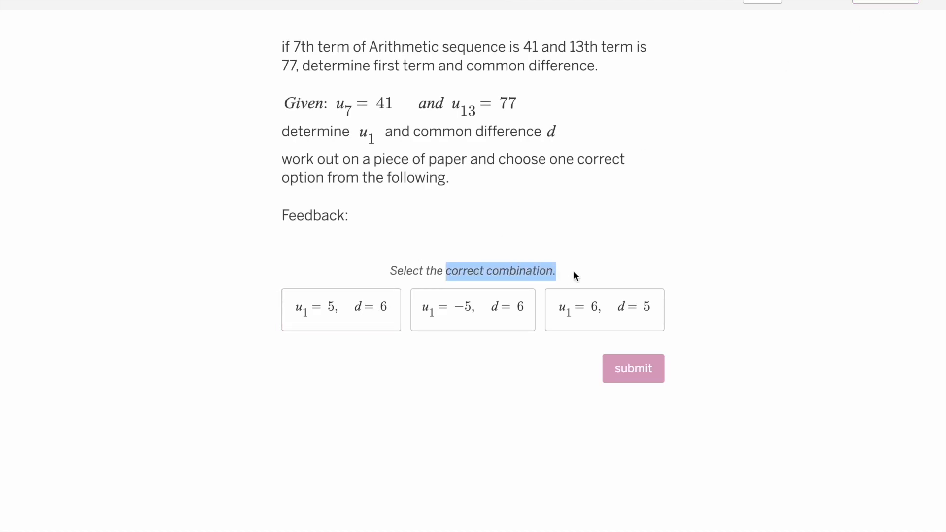
{"action": "left_click", "coordinate": [329, 321]}
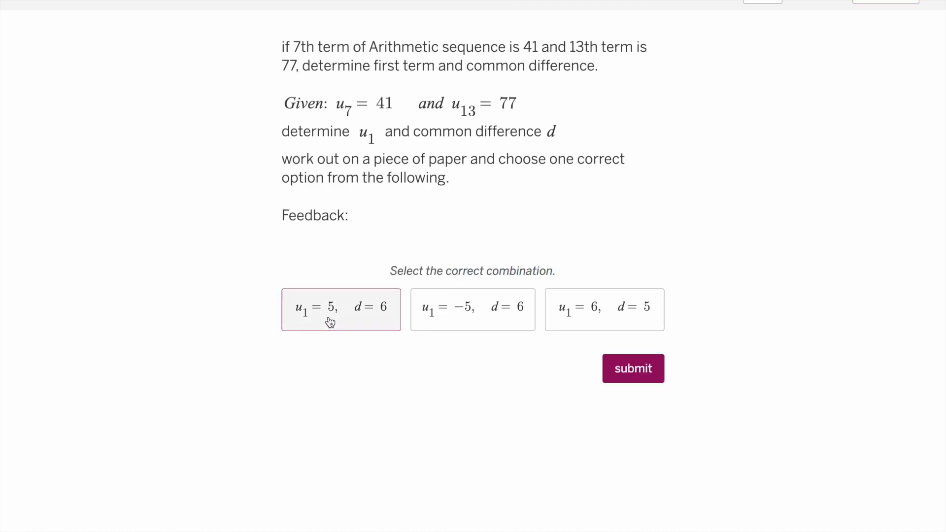
{"action": "left_click", "coordinate": [613, 369]}
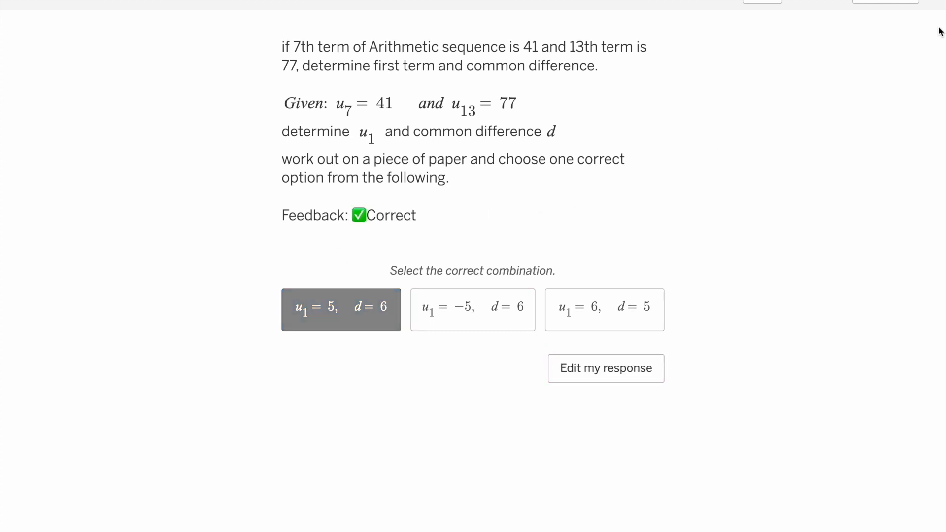
{"action": "left_click", "coordinate": [898, 4]}
{"action": "left_click", "coordinate": [473, 115]}
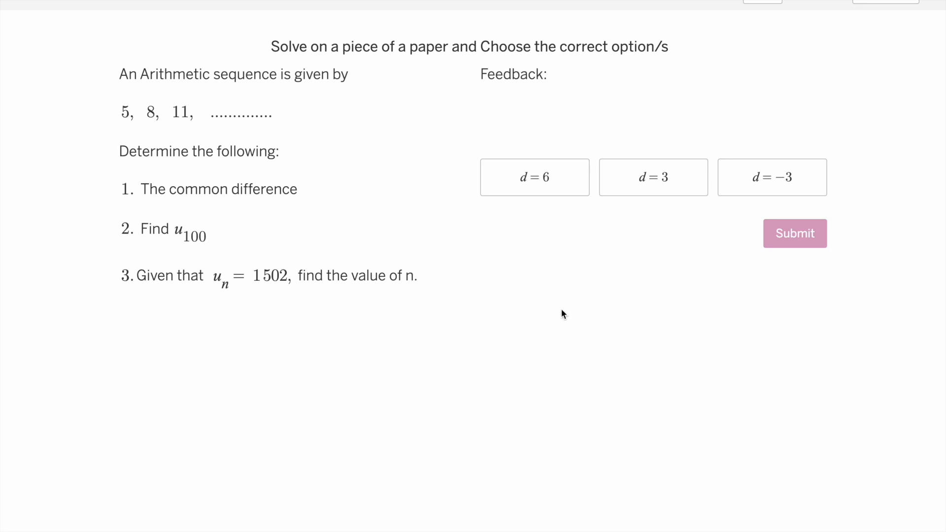
Step: Submit d = 6 for the common difference, replace it with d = 3, and highlight the feedback
{"action": "left_click", "coordinate": [555, 193]}
{"action": "left_click", "coordinate": [791, 238]}
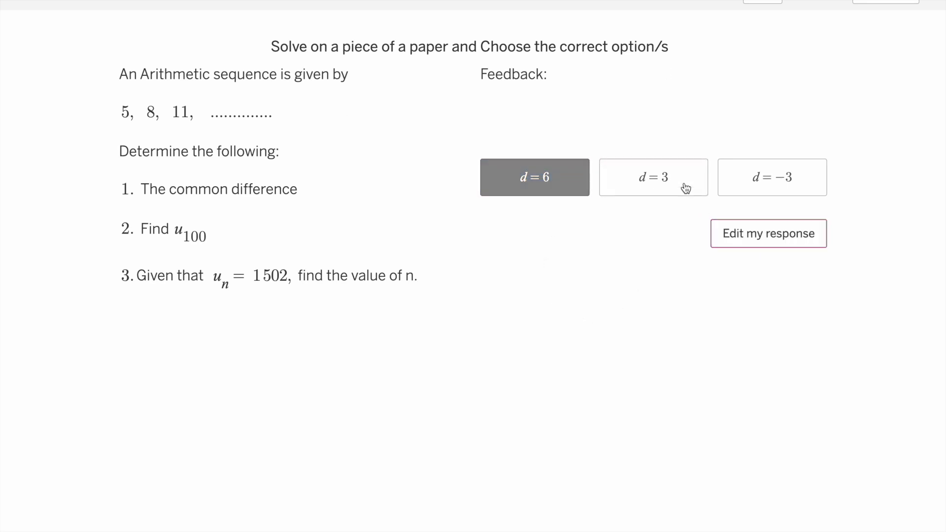
{"action": "left_click", "coordinate": [656, 187]}
{"action": "left_click", "coordinate": [793, 234]}
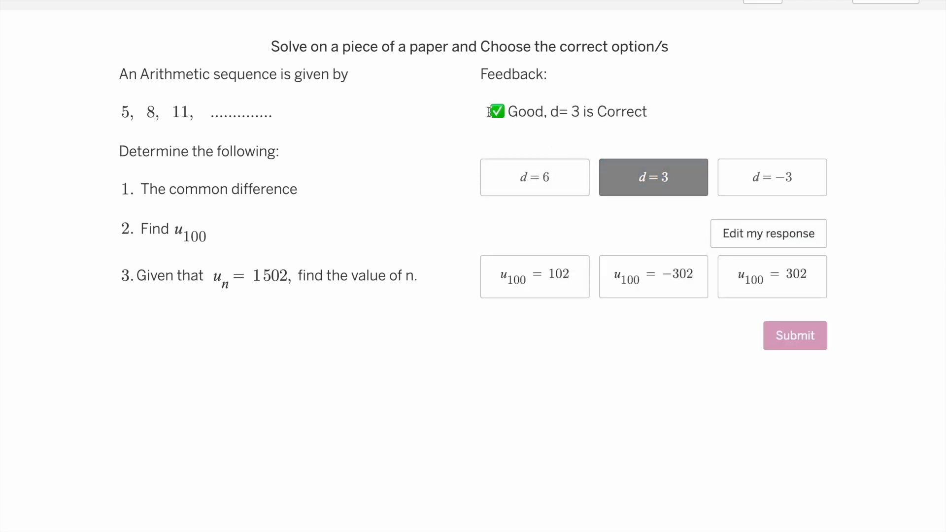
{"action": "left_click_drag", "start_coordinate": [488, 112], "coordinate": [667, 111]}
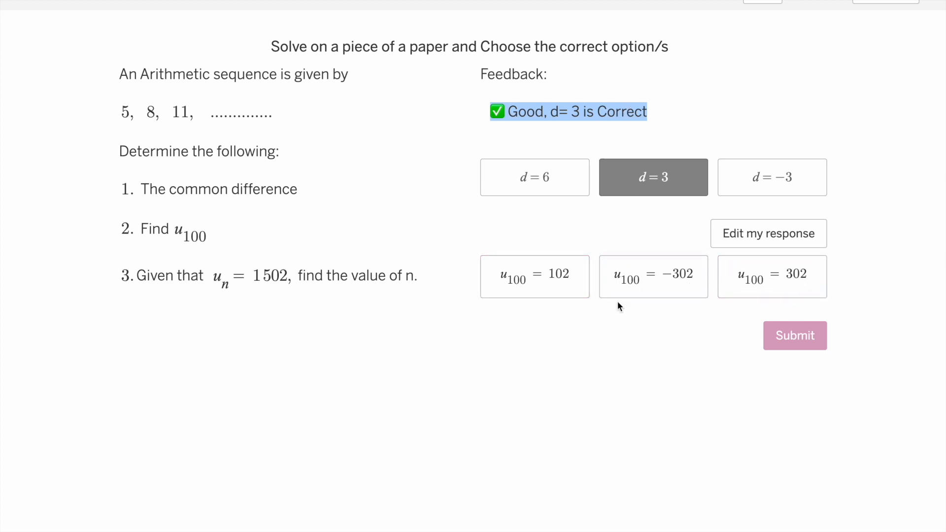
Step: Submit u100 = 302 for the 100th term and highlight the feedback text
{"action": "left_click", "coordinate": [758, 280]}
{"action": "left_click", "coordinate": [786, 334]}
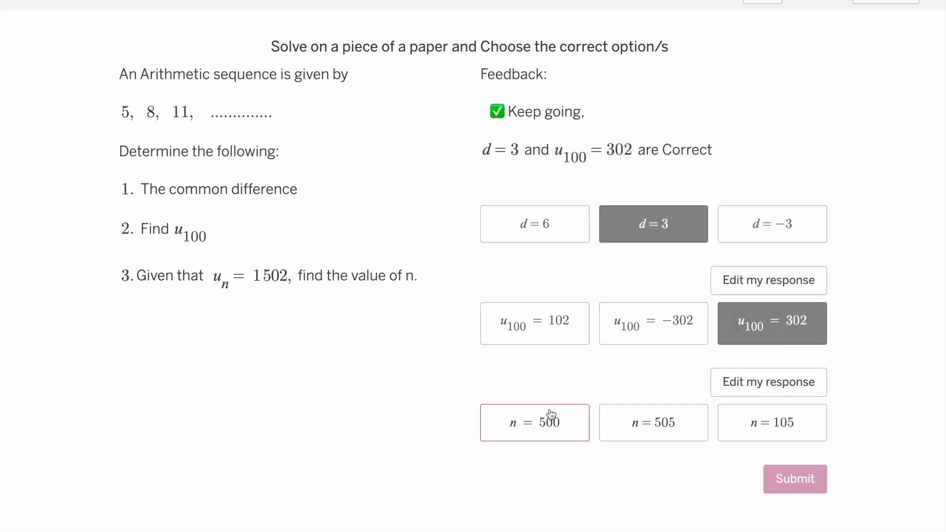
{"action": "left_click_drag", "start_coordinate": [482, 108], "coordinate": [736, 144]}
{"action": "left_click", "coordinate": [816, 184]}
Step: Go forward two student screens to the question on finding the sequence sum from the sum of each pair
{"action": "left_click", "coordinate": [895, 6]}
{"action": "left_click", "coordinate": [207, 219]}
{"action": "left_click", "coordinate": [863, 4]}
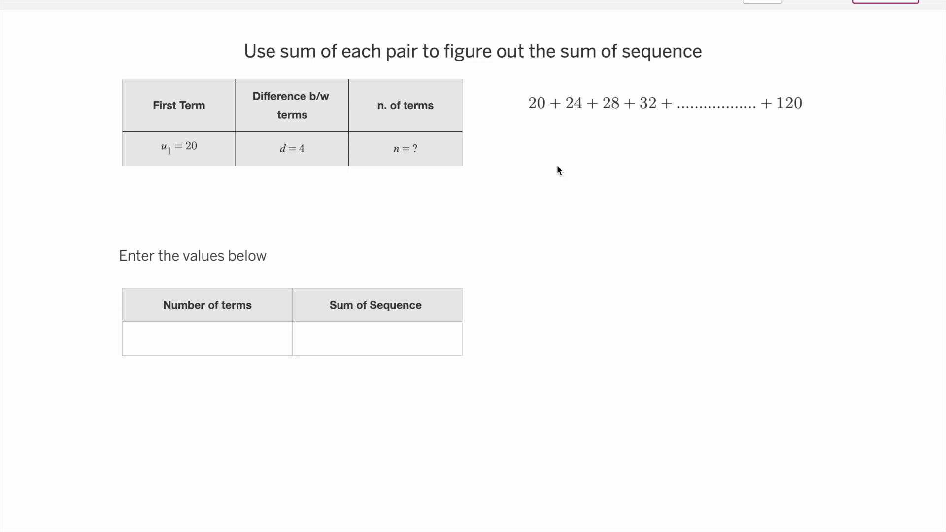
Step: Point out the empty Number of terms and Sum of Sequence answer cells by selecting them in turn
{"action": "left_click", "coordinate": [216, 333]}
{"action": "left_click", "coordinate": [353, 339]}
{"action": "left_click", "coordinate": [213, 345]}
{"action": "left_click_drag", "start_coordinate": [169, 306], "coordinate": [397, 308]}
{"action": "left_click", "coordinate": [389, 332]}
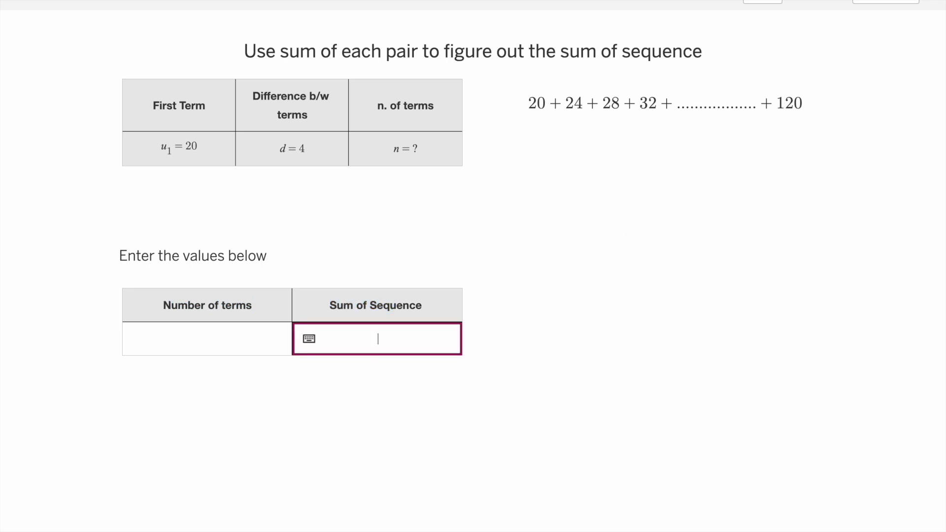
Step: Go forward two screens to the geometric sequence question and draw a freehand blue stroke in the sketch area
{"action": "left_click", "coordinate": [889, 1]}
{"action": "left_click", "coordinate": [890, 2]}
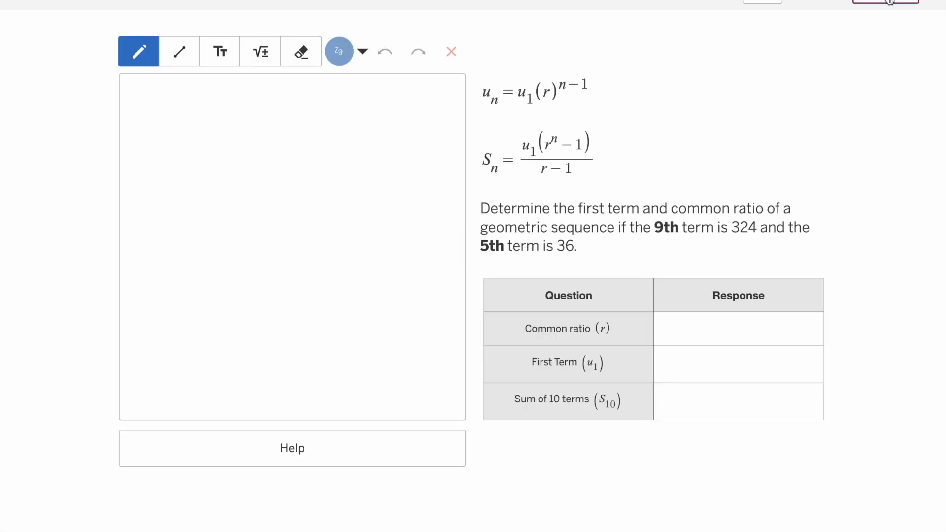
{"action": "mouse_move", "coordinate": [174, 137]}
{"action": "left_mouse_down"}
{"action": "mouse_move", "coordinate": [148, 186]}
{"action": "mouse_move", "coordinate": [200, 268]}
{"action": "mouse_move", "coordinate": [228, 282]}
{"action": "left_mouse_up"}
Step: Show the Help worked solution, clear the pen stroke from the sketch, and hide the solution again
{"action": "left_click", "coordinate": [345, 464]}
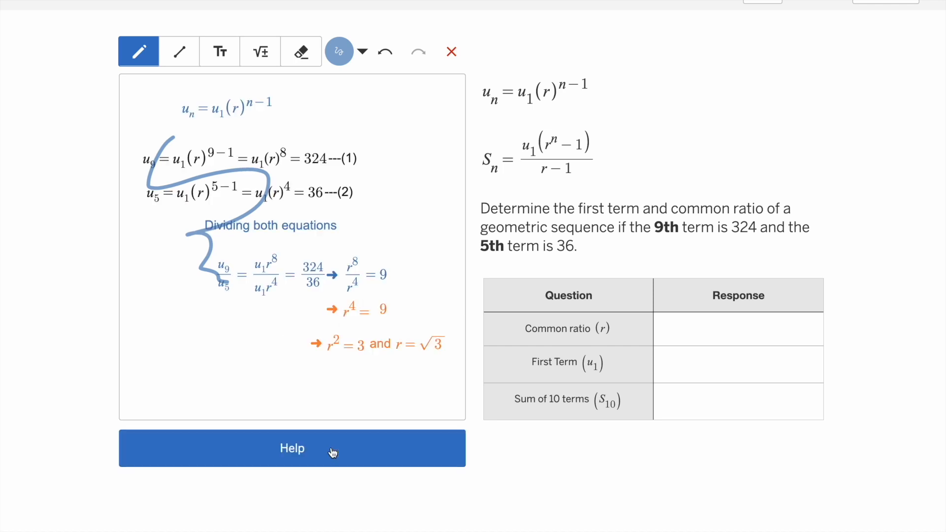
{"action": "left_click", "coordinate": [458, 60]}
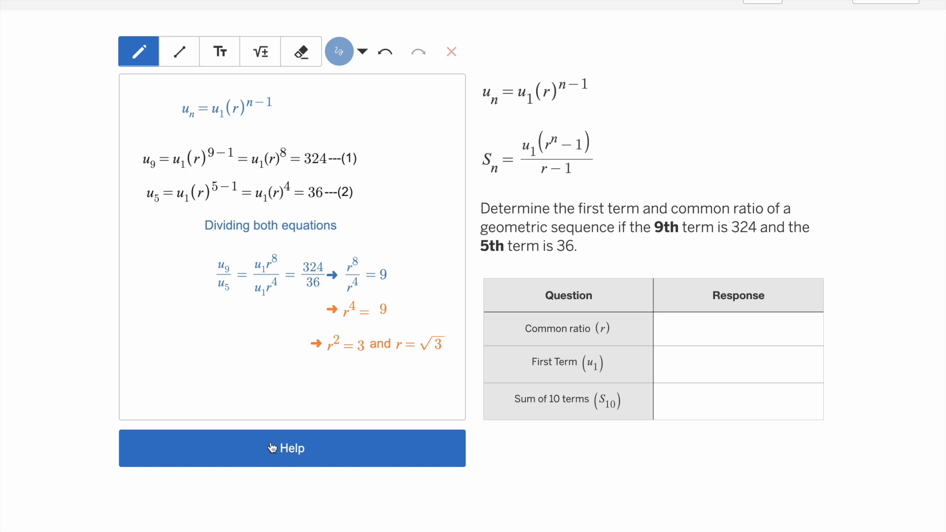
{"action": "double_click", "coordinate": [292, 449]}
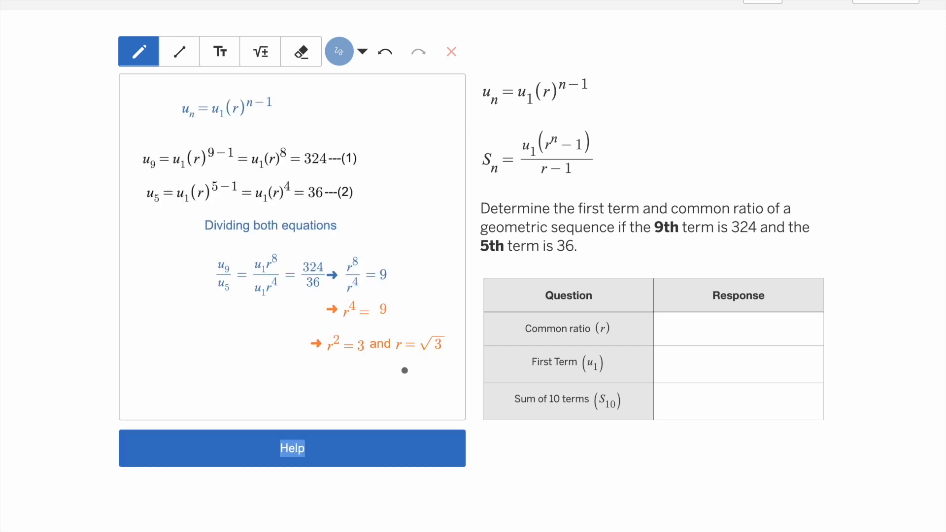
{"action": "left_click", "coordinate": [327, 452]}
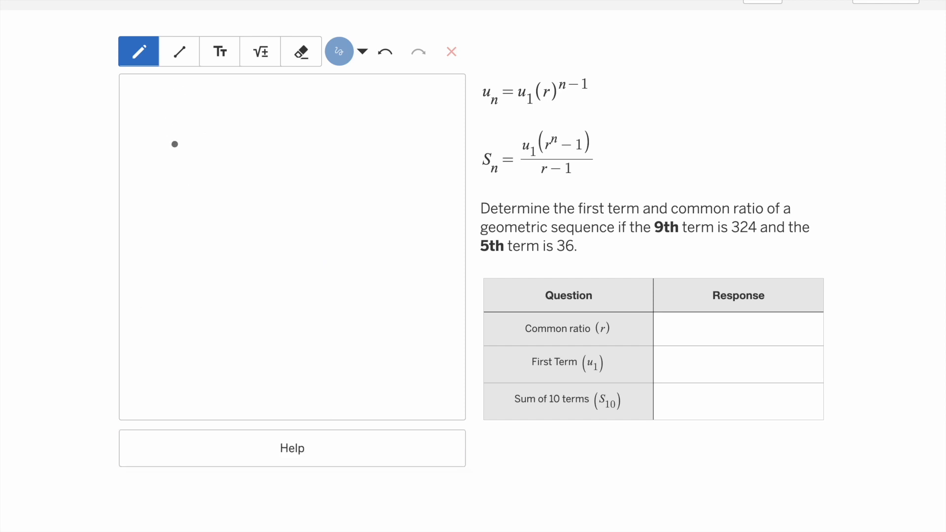
Step: Set the pen colour to red and draw a wavy freehand stroke in the sketch area
{"action": "left_click", "coordinate": [361, 53]}
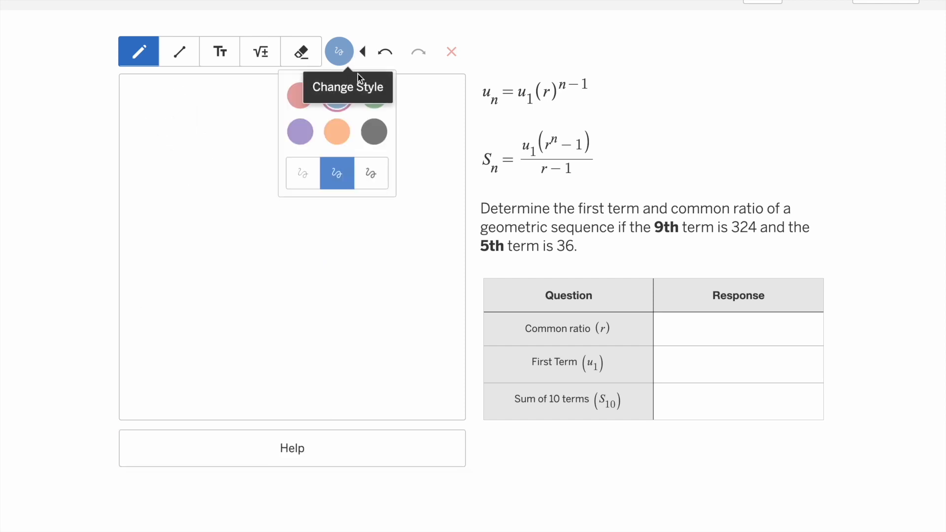
{"action": "left_click", "coordinate": [337, 131]}
{"action": "left_click", "coordinate": [299, 95]}
{"action": "mouse_move", "coordinate": [173, 162]}
{"action": "left_mouse_down"}
{"action": "mouse_move", "coordinate": [198, 169]}
{"action": "mouse_move", "coordinate": [204, 237]}
{"action": "left_mouse_up"}
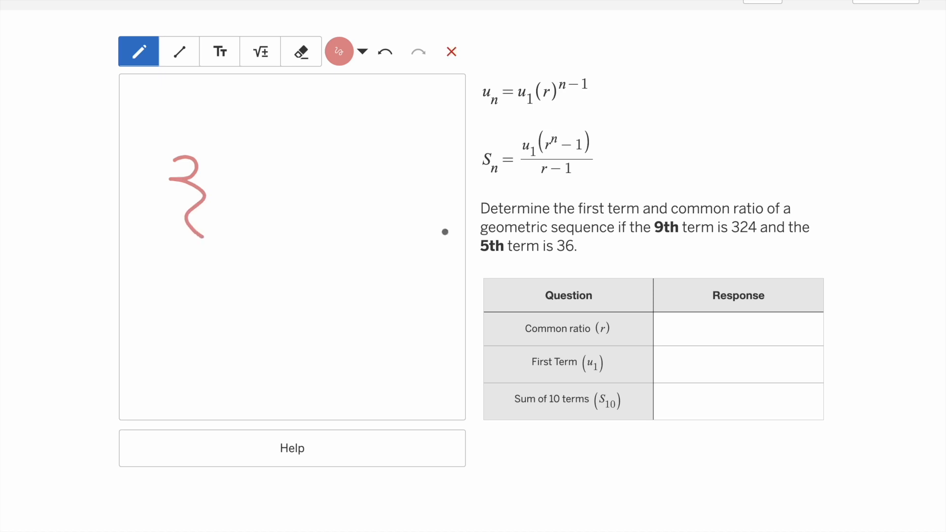
Step: Select the response cells for common ratio, first term and sum of 10 terms in turn
{"action": "left_click", "coordinate": [716, 331]}
{"action": "left_click", "coordinate": [723, 366]}
{"action": "left_click", "coordinate": [724, 404]}
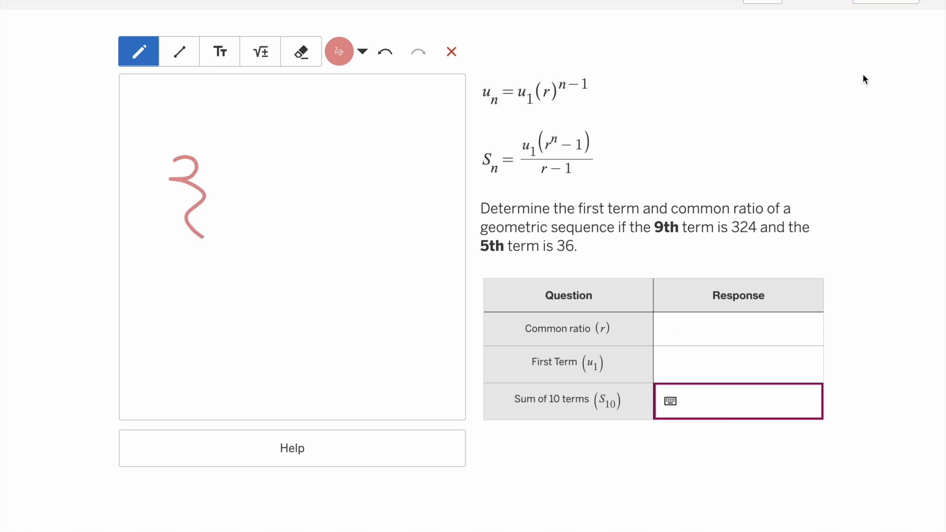
Step: Go to the next screen, point out its table cells, and continue to the compound interest question
{"action": "left_click", "coordinate": [875, 3]}
{"action": "left_click", "coordinate": [630, 303]}
{"action": "left_click", "coordinate": [612, 350]}
{"action": "left_click", "coordinate": [608, 399]}
{"action": "left_click", "coordinate": [880, 3]}
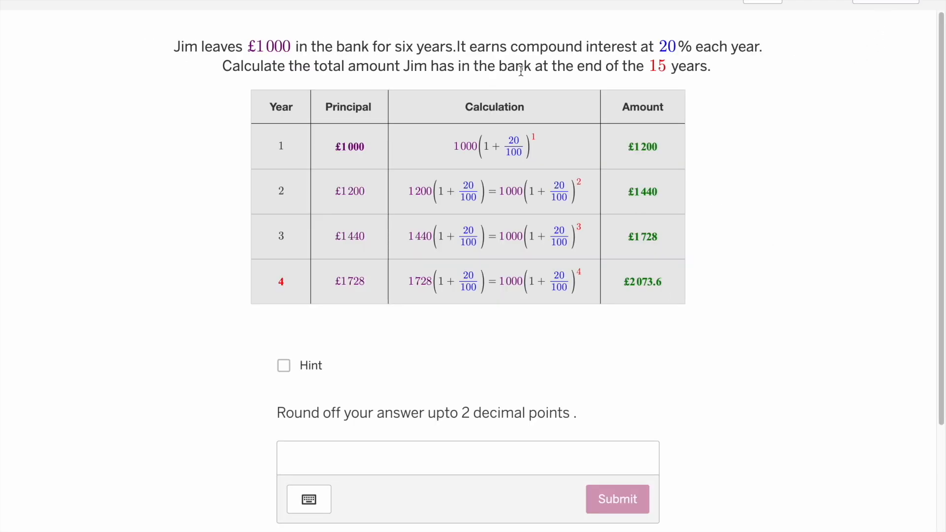
Step: Exit the full-screen view, close the student preview, and look over the activity's overview page
{"action": "left_click", "coordinate": [454, 5]}
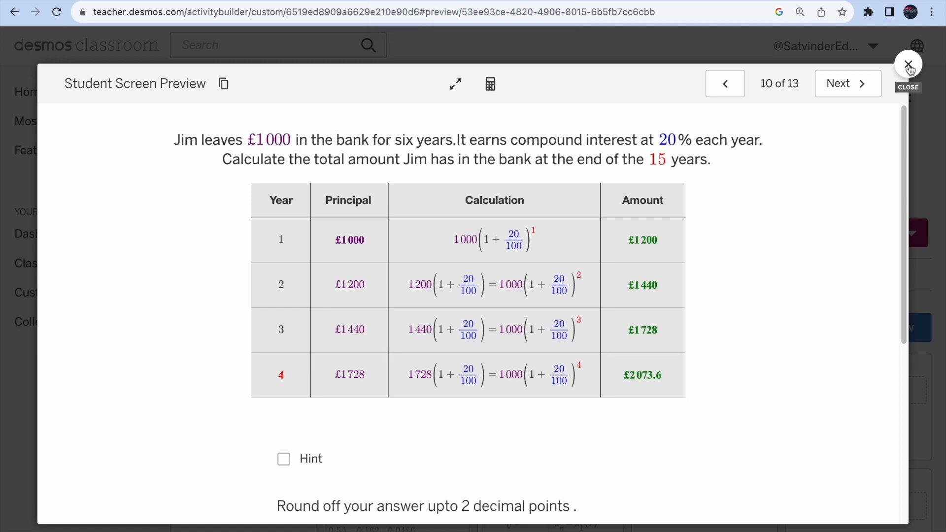
{"action": "left_click", "coordinate": [908, 66]}
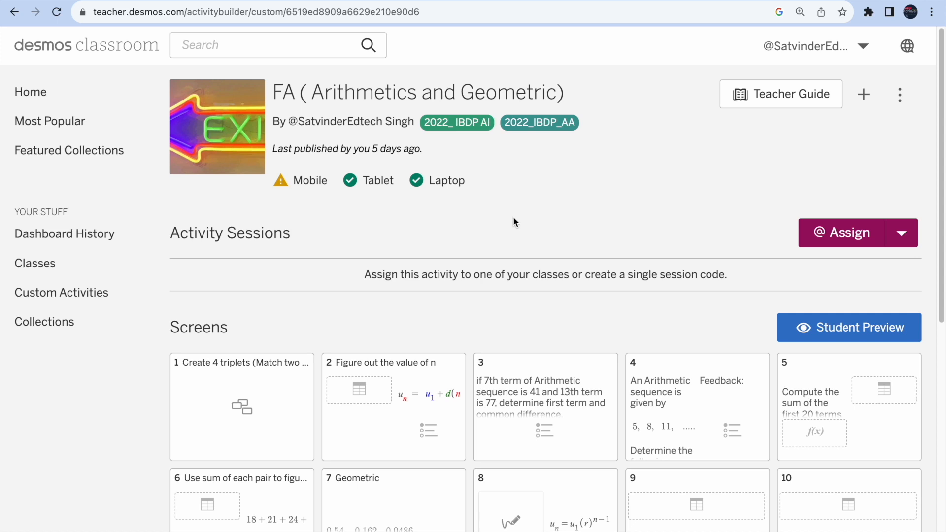
{"action": "scroll", "coordinate": [510, 271], "scroll_direction": "down", "scroll_amount": 1}
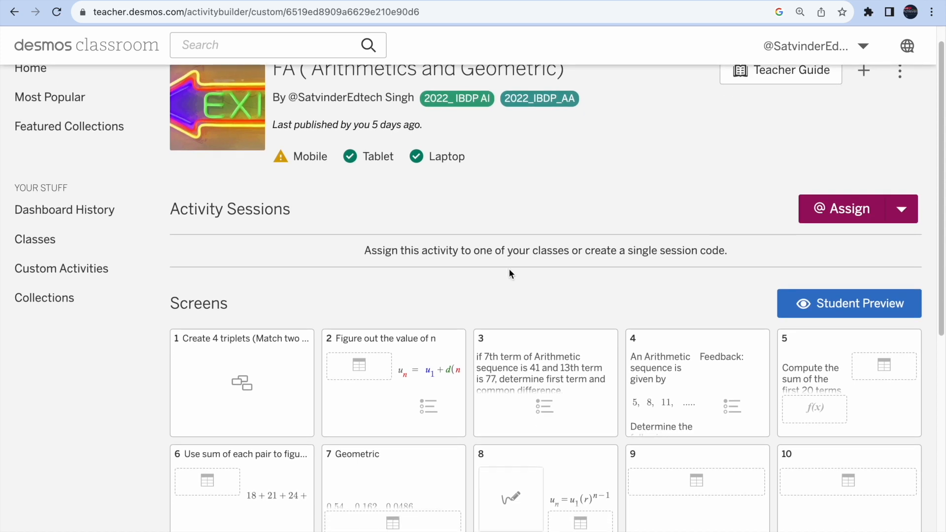
{"action": "scroll", "coordinate": [512, 269], "scroll_direction": "up", "scroll_amount": 1}
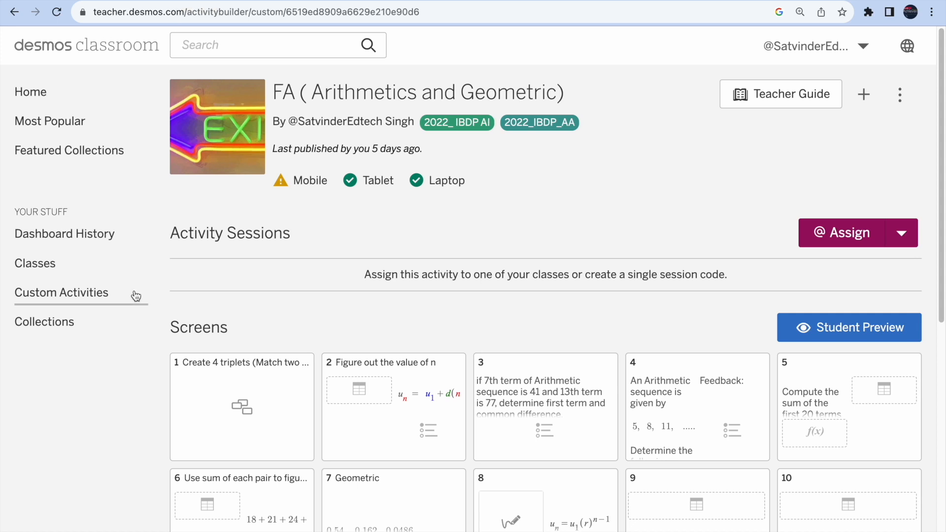
Step: Create a new custom activity named "Assessment-1 (Numbers)" that anyone with the link can view
{"action": "left_click", "coordinate": [99, 301]}
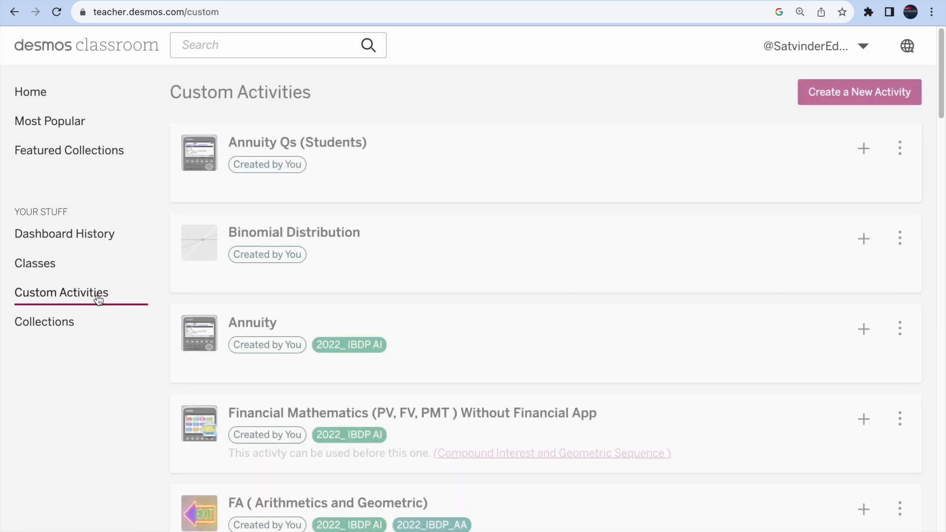
{"action": "left_click", "coordinate": [852, 98]}
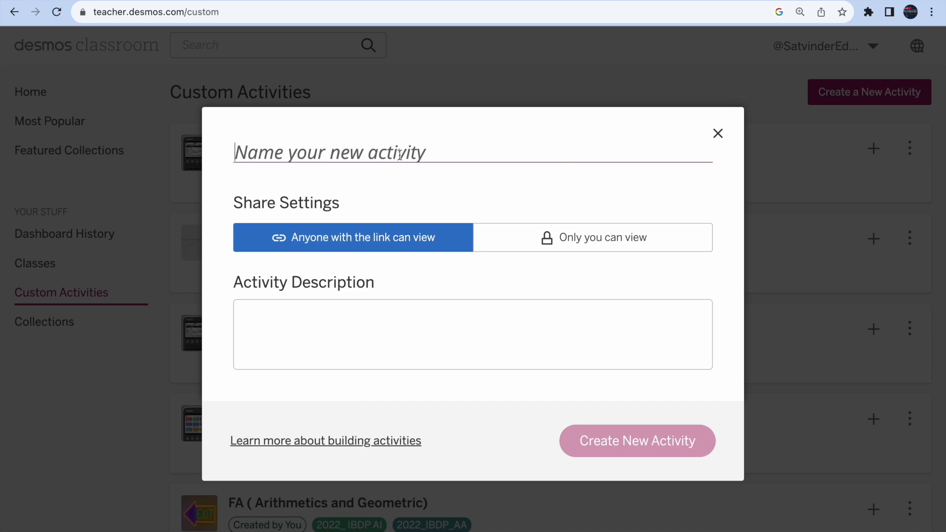
{"action": "type", "text": "Ass"}
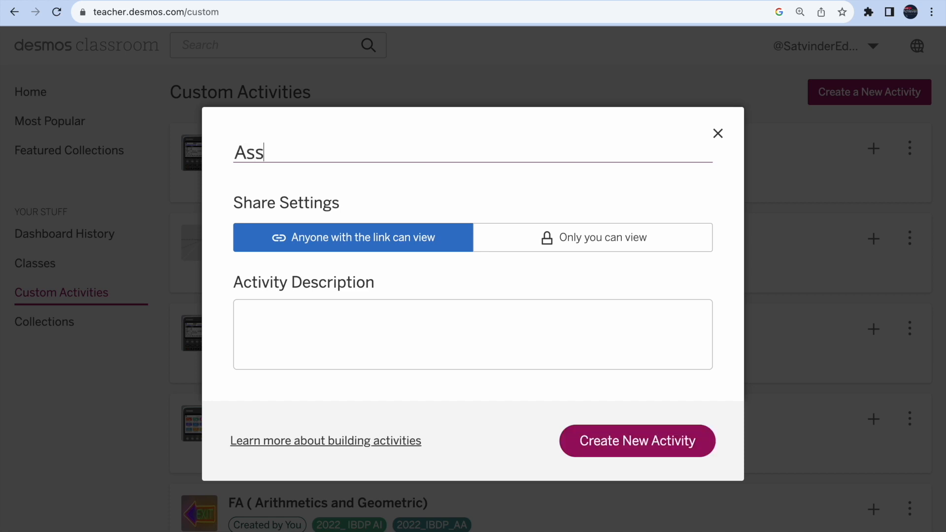
{"action": "type", "text": "ess"}
{"action": "type", "text": "ment-"}
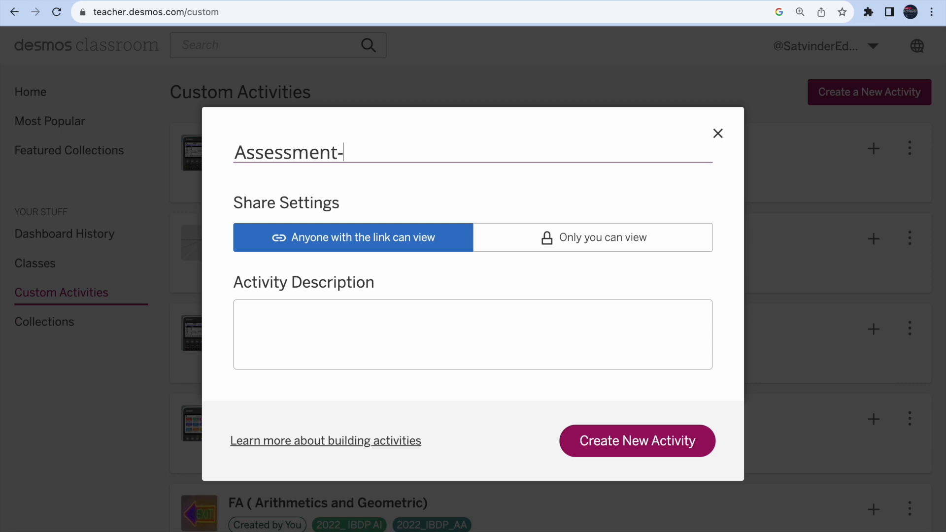
{"action": "type", "text": "1 (Numbers"}
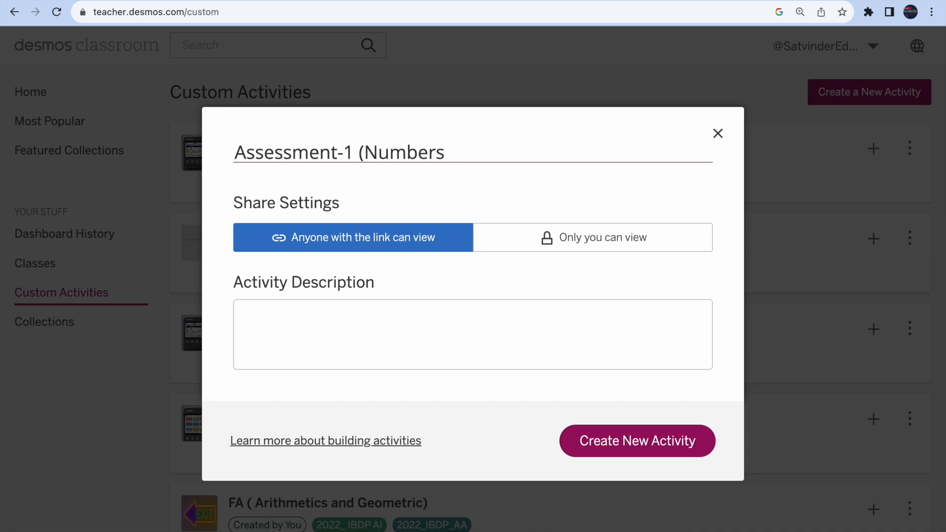
{"action": "type", "text": ")"}
{"action": "left_click", "coordinate": [283, 323]}
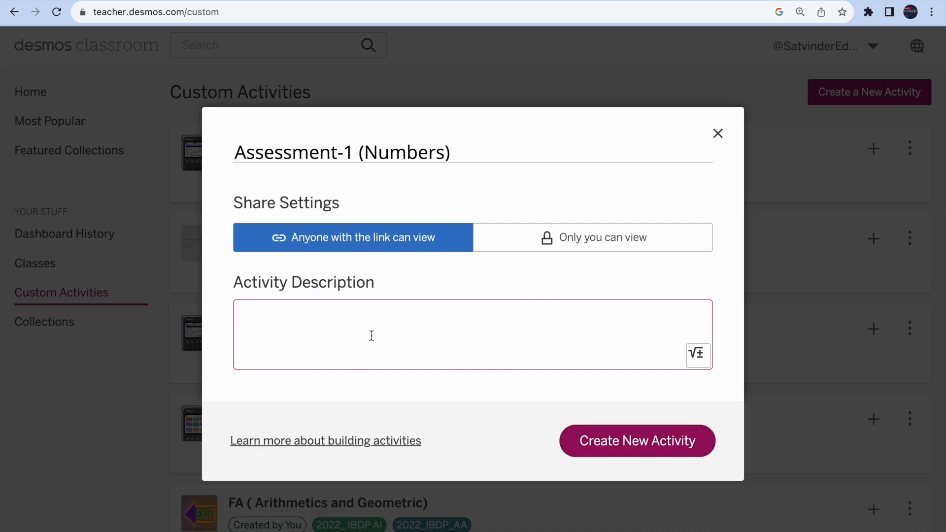
{"action": "left_click", "coordinate": [602, 449]}
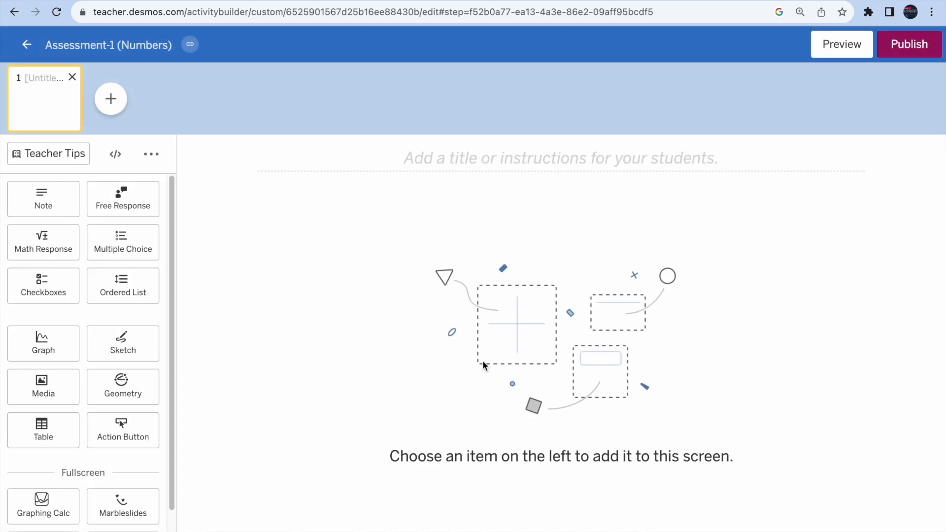
Step: Add three more blank screens to the activity, making four in total
{"action": "left_click", "coordinate": [117, 105]}
{"action": "left_click", "coordinate": [191, 101]}
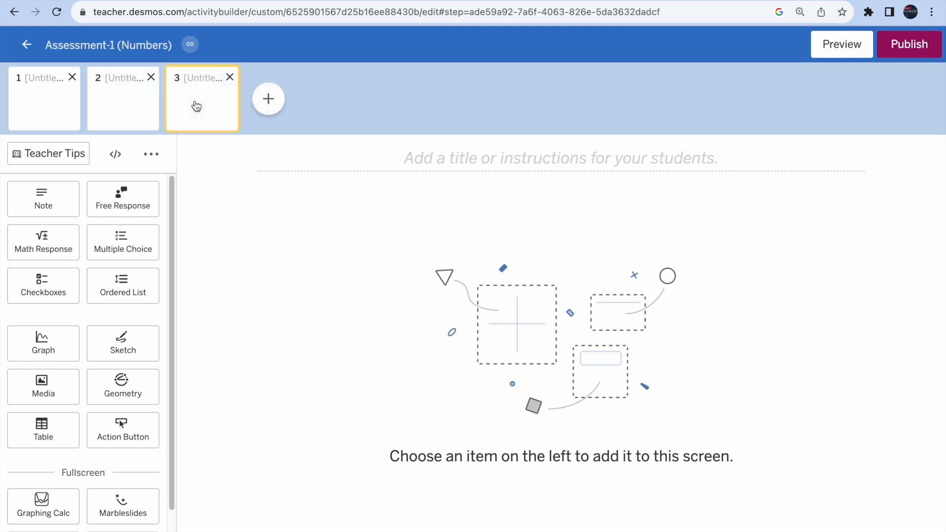
{"action": "left_click", "coordinate": [266, 98]}
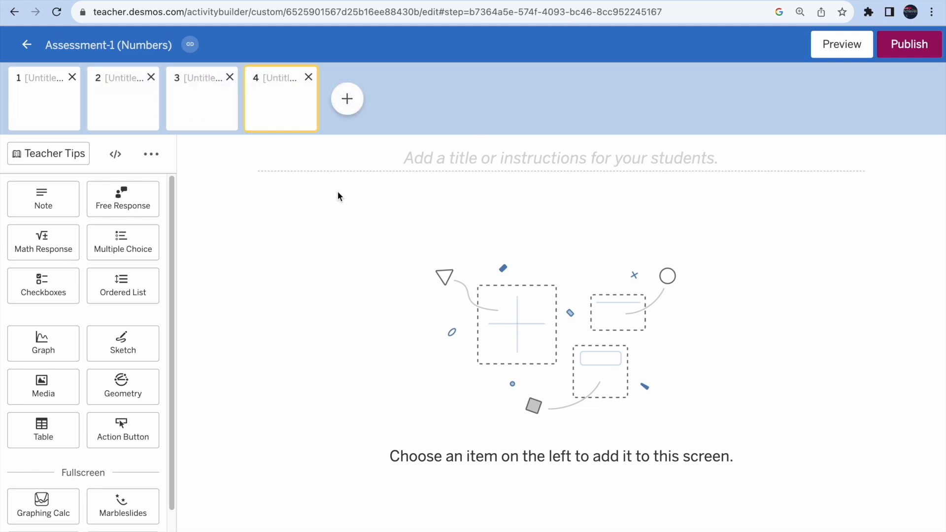
Step: Add a note to screen 1 reading "Q1. Find the product of 30 and 6."
{"action": "left_click", "coordinate": [43, 116]}
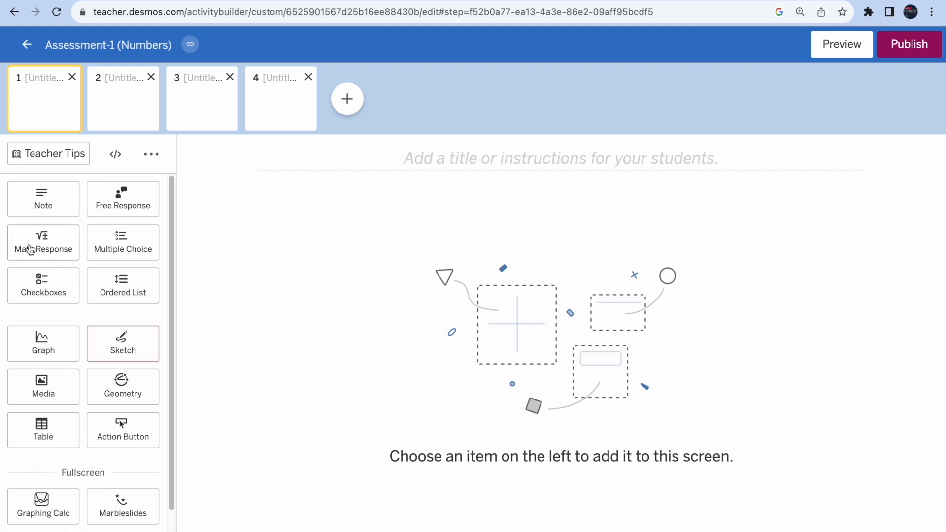
{"action": "scroll", "coordinate": [172, 207], "scroll_direction": "down", "scroll_amount": 2}
{"action": "scroll", "coordinate": [171, 202], "scroll_direction": "up", "scroll_amount": 2}
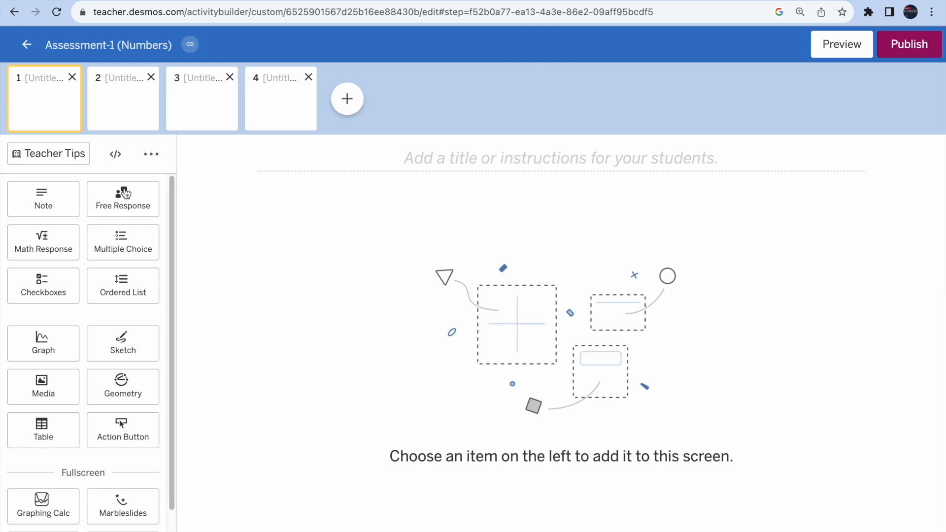
{"action": "left_click", "coordinate": [50, 210]}
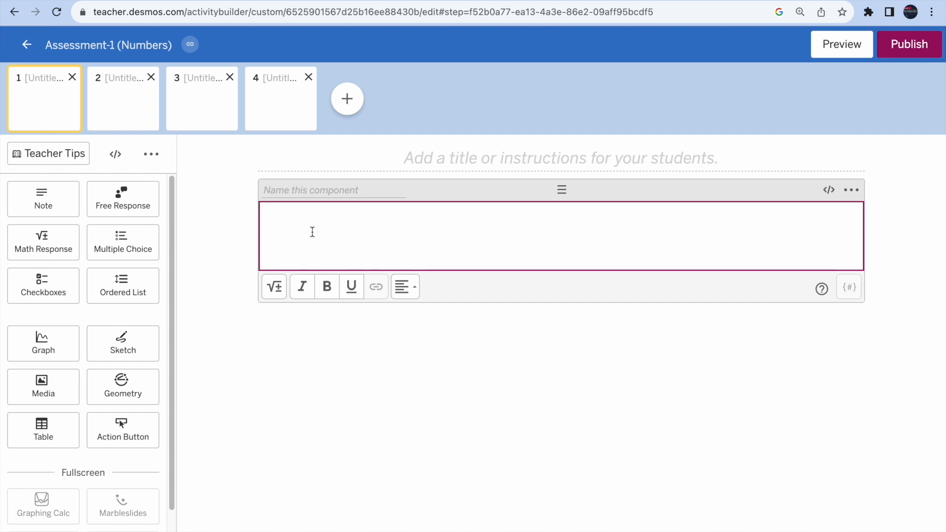
{"action": "type", "text": "Q1. Find the"}
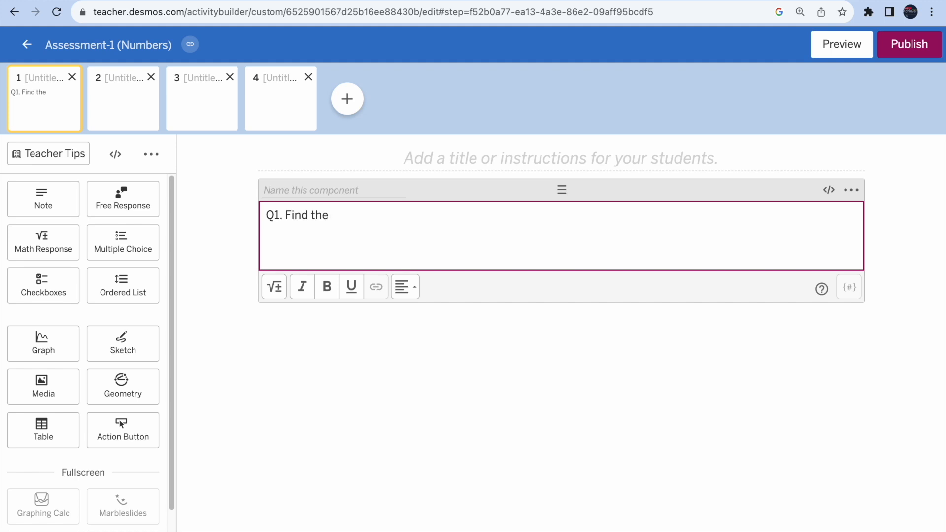
{"action": "type", "text": " mul"}
{"action": "key", "text": "BackSpace"}
{"action": "key", "text": "BackSpace"}
{"action": "key", "text": "BackSpace"}
{"action": "type", "text": "product of 30 and 6."}
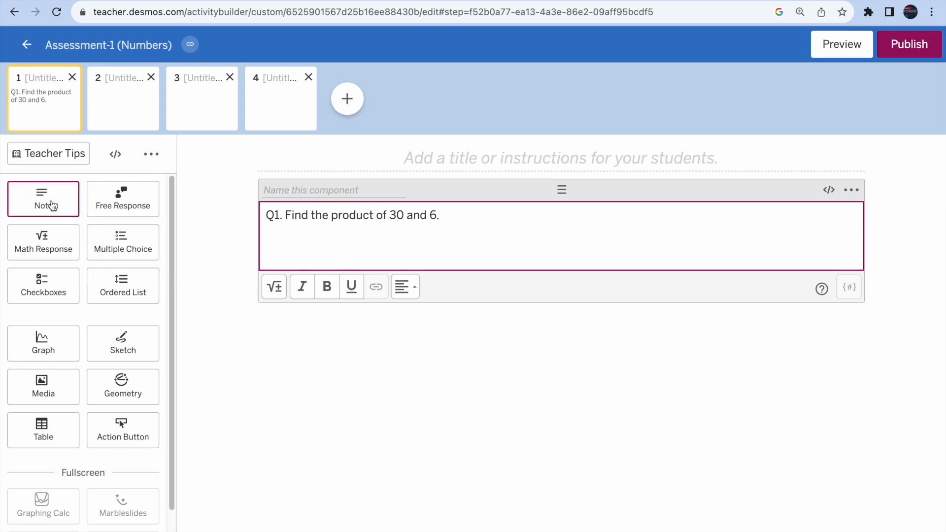
{"action": "left_click_drag", "start_coordinate": [266, 216], "coordinate": [450, 215]}
{"action": "left_click", "coordinate": [451, 215]}
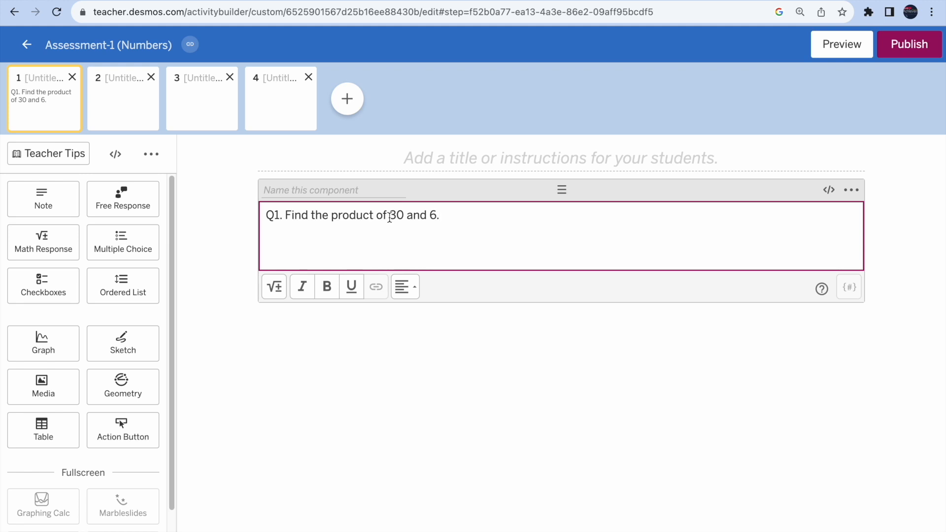
{"action": "left_click_drag", "start_coordinate": [390, 215], "coordinate": [439, 217]}
{"action": "left_click", "coordinate": [416, 236]}
{"action": "scroll", "coordinate": [89, 446], "scroll_direction": "down", "scroll_amount": 1}
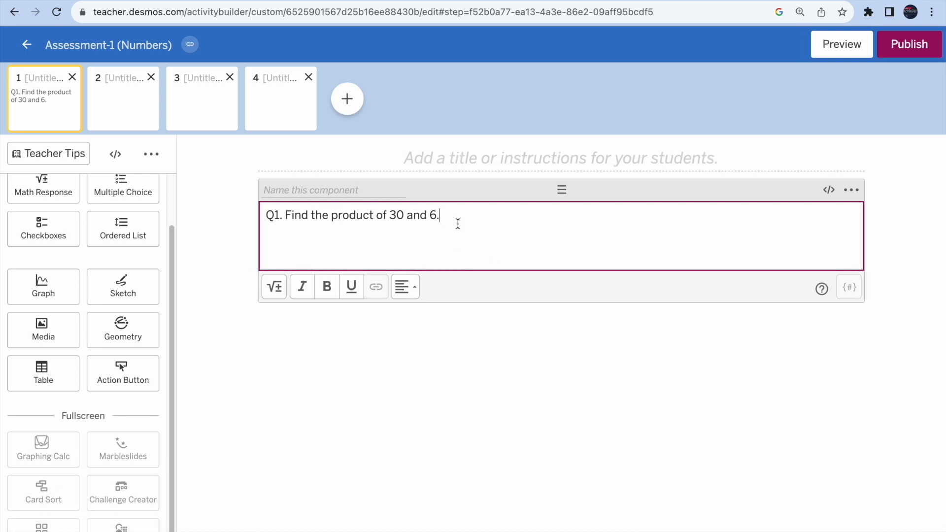
{"action": "left_click_drag", "start_coordinate": [266, 216], "coordinate": [438, 216]}
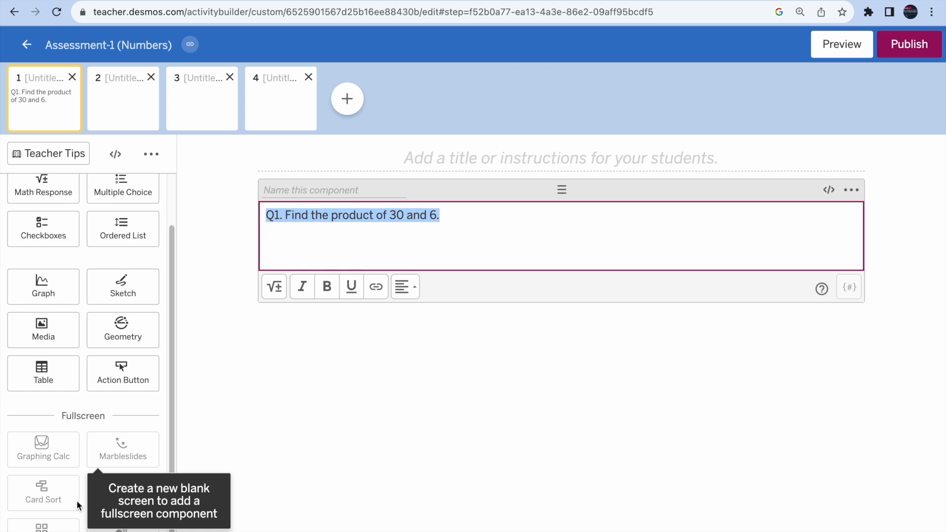
{"action": "left_click", "coordinate": [506, 214]}
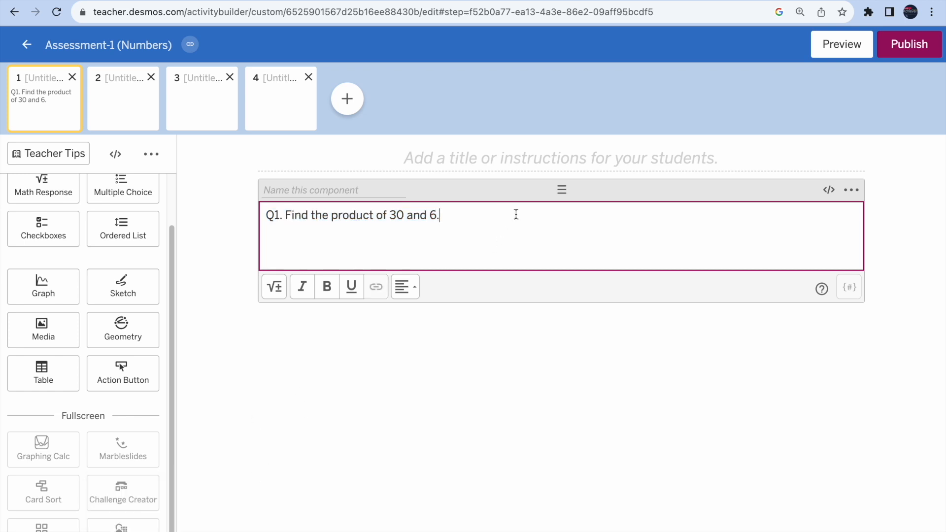
Step: Add a multiple choice component below the note and turn off asking students to explain their answer
{"action": "scroll", "coordinate": [173, 197], "scroll_direction": "up", "scroll_amount": 2}
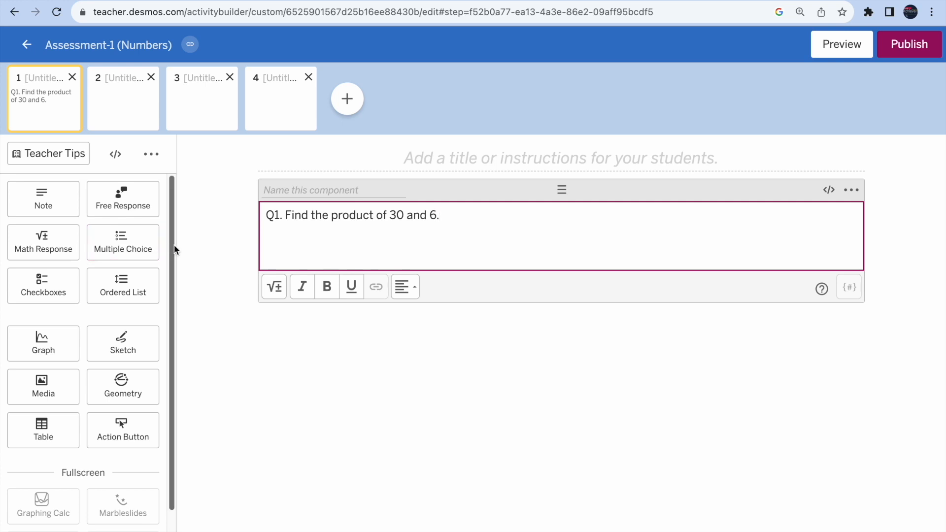
{"action": "left_click", "coordinate": [131, 250]}
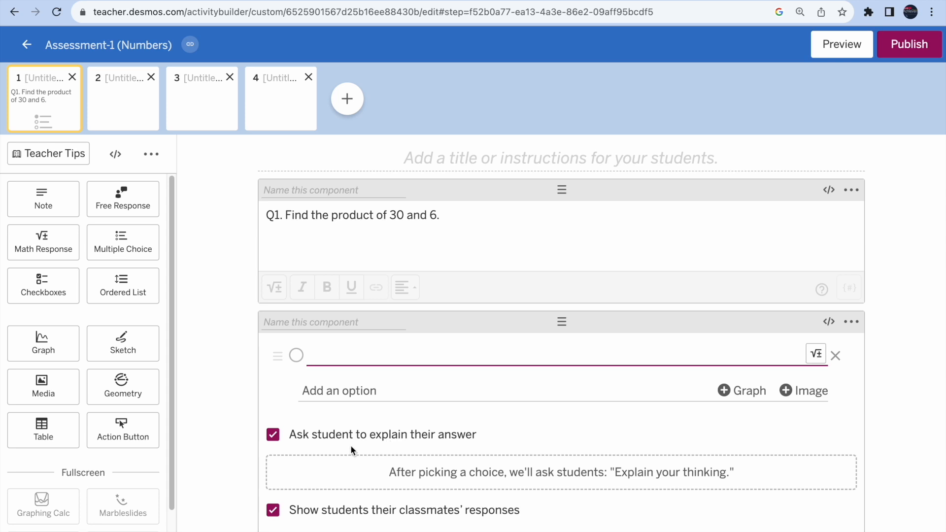
{"action": "left_click_drag", "start_coordinate": [337, 447], "coordinate": [475, 442]}
{"action": "left_click", "coordinate": [475, 442]}
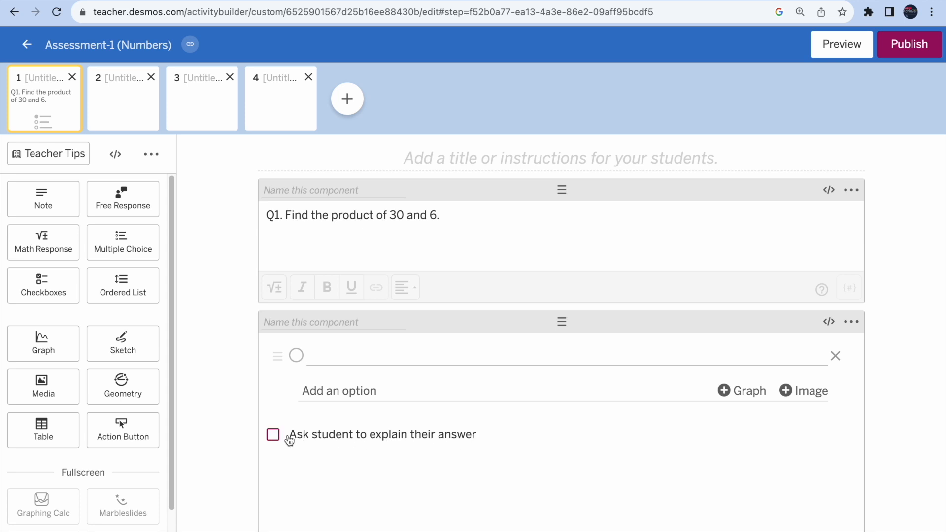
{"action": "left_click", "coordinate": [274, 437]}
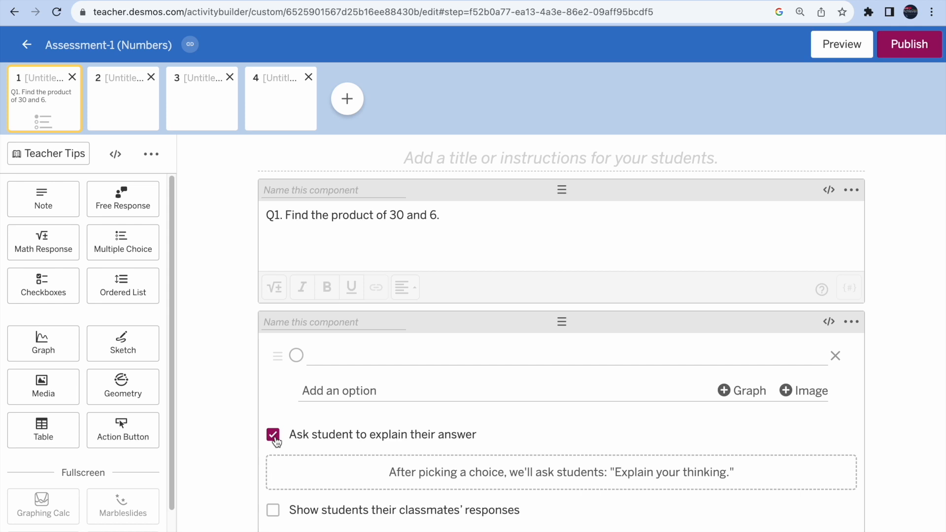
{"action": "left_click", "coordinate": [273, 435]}
{"action": "left_click", "coordinate": [274, 436]}
{"action": "left_click", "coordinate": [273, 436]}
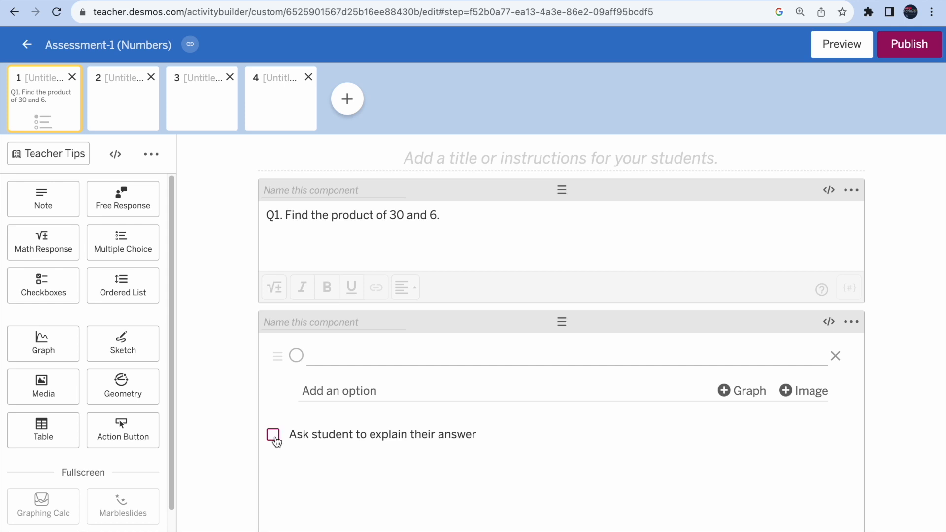
Step: Enter 180, 150 and 240 as the three answer choices of the multiple choice question
{"action": "left_click", "coordinate": [318, 357]}
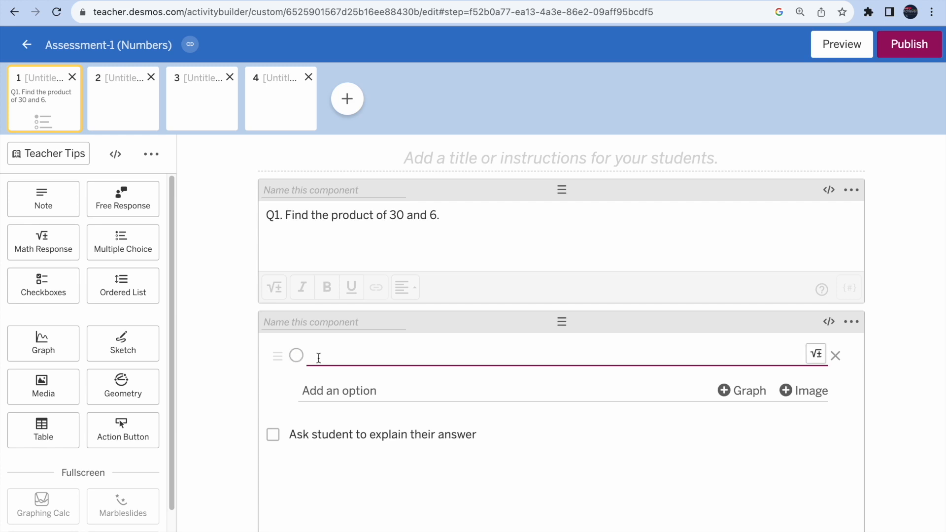
{"action": "type", "text": "180"}
{"action": "key", "text": "Return"}
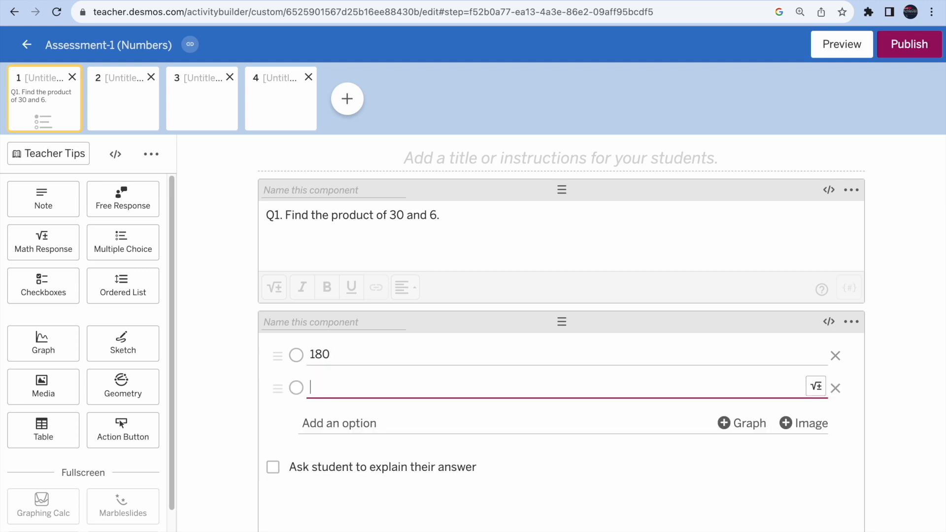
{"action": "type", "text": "0"}
{"action": "key", "text": "Return"}
{"action": "type", "text": "240"}
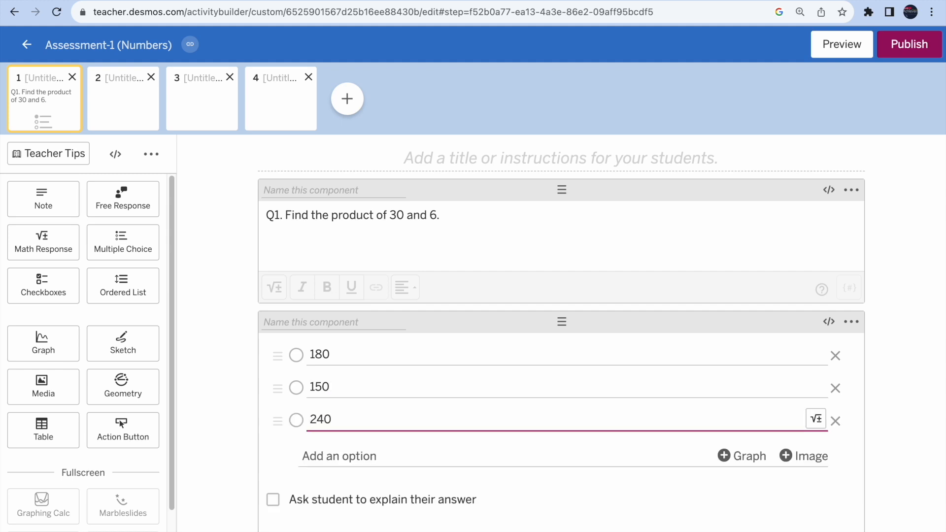
{"action": "left_click", "coordinate": [904, 384]}
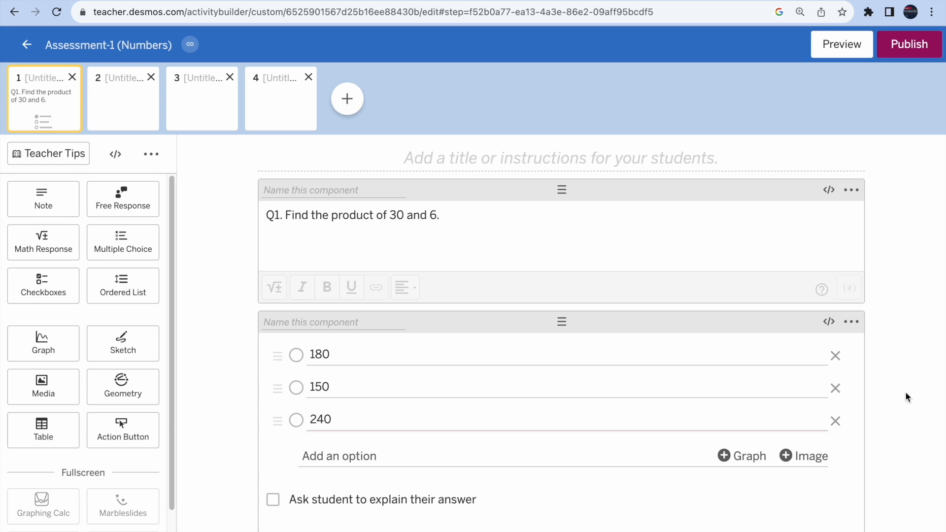
Step: Preview screen 1 as a student, try each of the answer choices in turn, and close the preview
{"action": "left_click", "coordinate": [839, 53]}
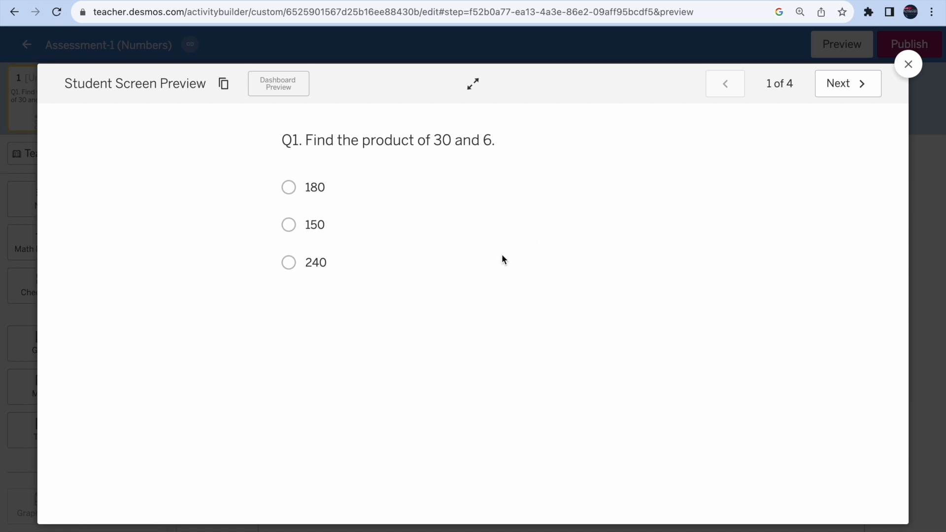
{"action": "left_click_drag", "start_coordinate": [60, 85], "coordinate": [211, 90]}
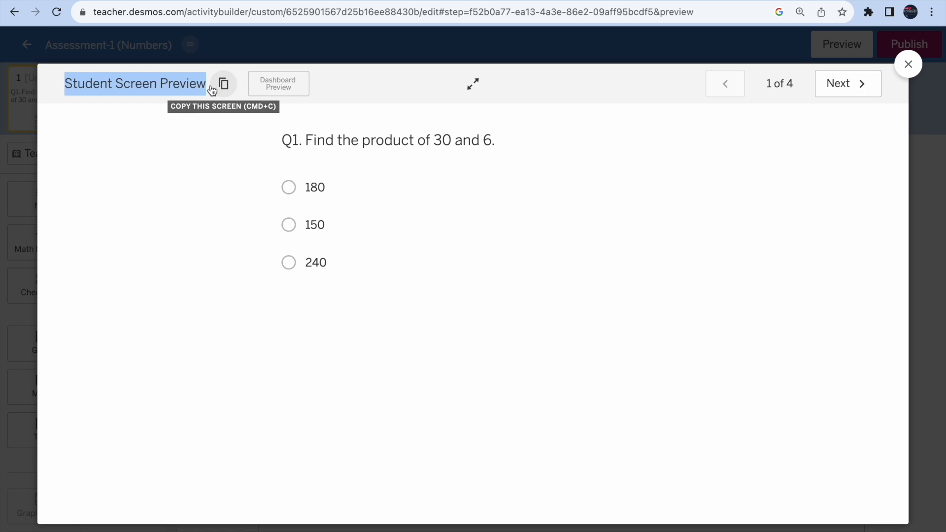
{"action": "left_click", "coordinate": [400, 199]}
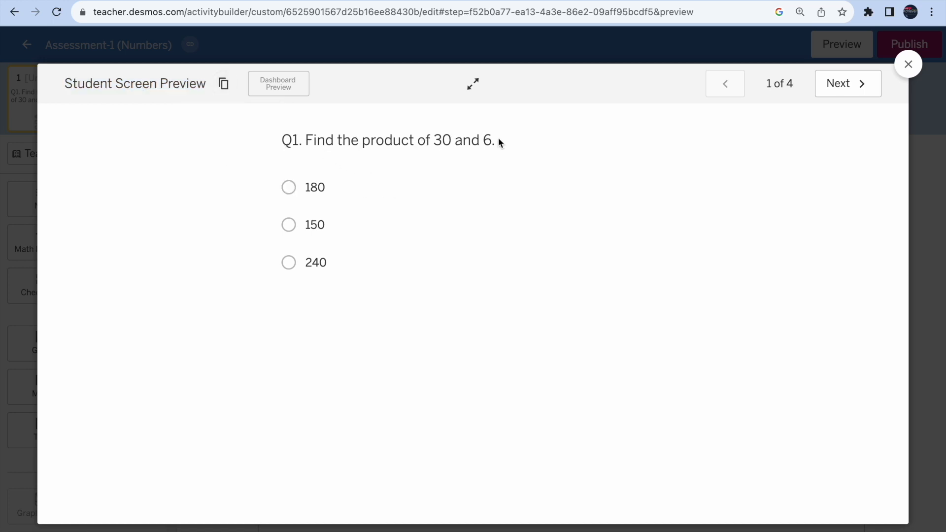
{"action": "left_click", "coordinate": [290, 188]}
{"action": "left_click", "coordinate": [290, 227]}
{"action": "left_click", "coordinate": [289, 264]}
{"action": "left_click", "coordinate": [290, 189]}
{"action": "left_click", "coordinate": [292, 235]}
{"action": "left_click", "coordinate": [290, 264]}
{"action": "left_click", "coordinate": [908, 66]}
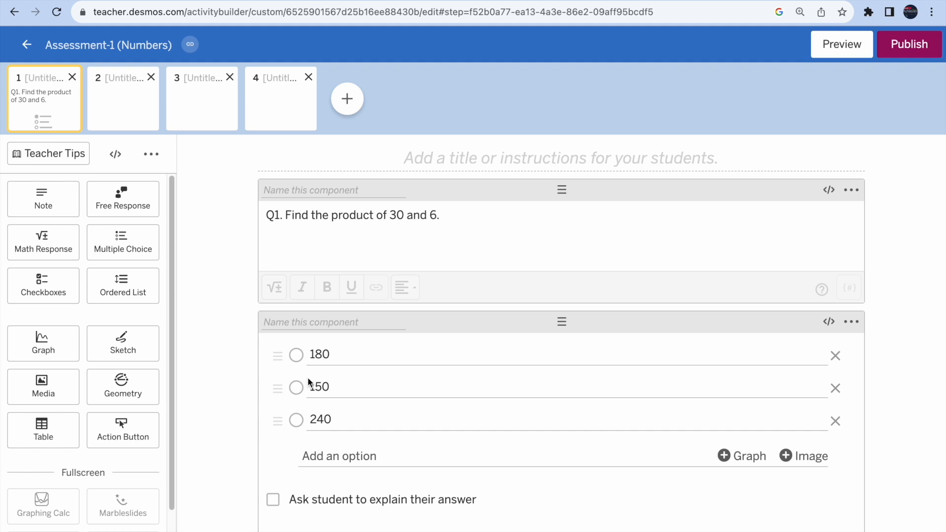
Step: Mark 180 as the correct answer and configure the choices as randomized toggle buttons
{"action": "left_click", "coordinate": [296, 355]}
{"action": "left_click", "coordinate": [857, 324]}
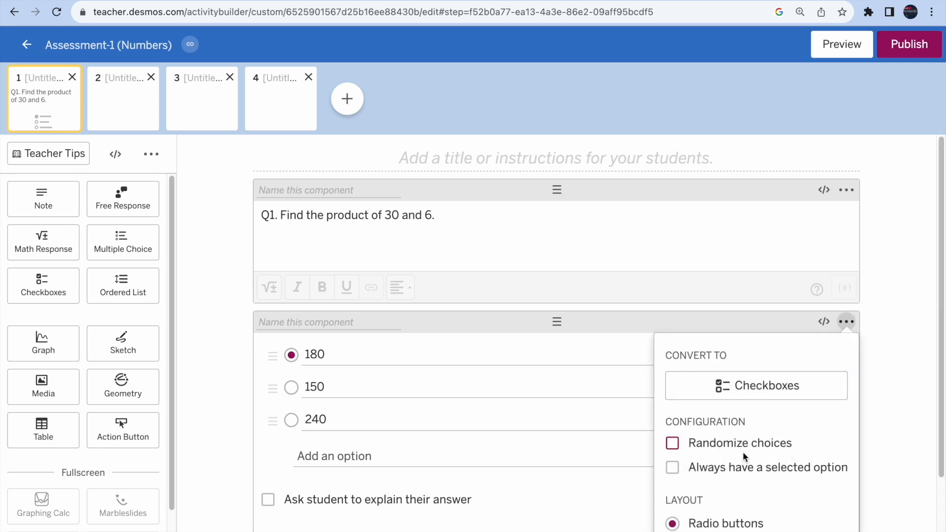
{"action": "left_click", "coordinate": [673, 449]}
{"action": "scroll", "coordinate": [673, 449], "scroll_direction": "down", "scroll_amount": 2}
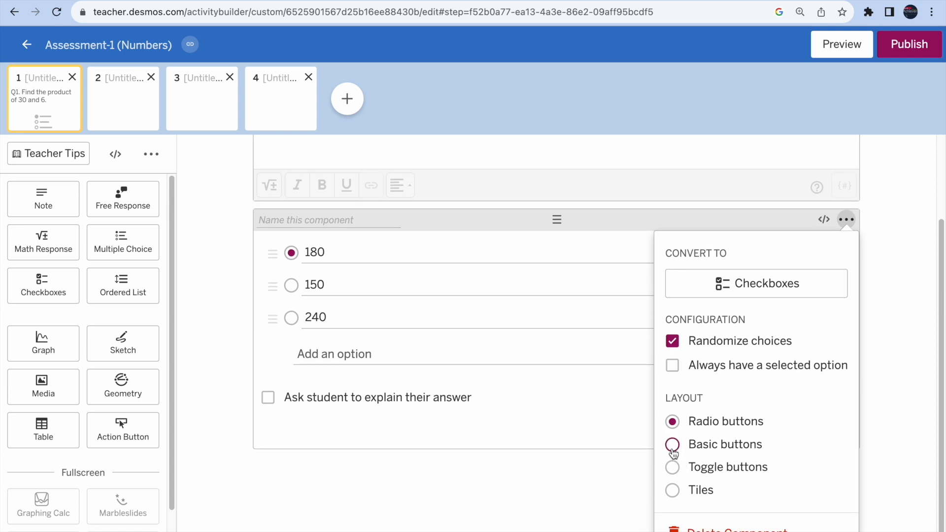
{"action": "left_click", "coordinate": [672, 446]}
{"action": "left_click", "coordinate": [673, 467]}
Step: Preview screen 1 as a student, try the 150 and 180 answer choices, and close the preview
{"action": "left_click", "coordinate": [844, 55]}
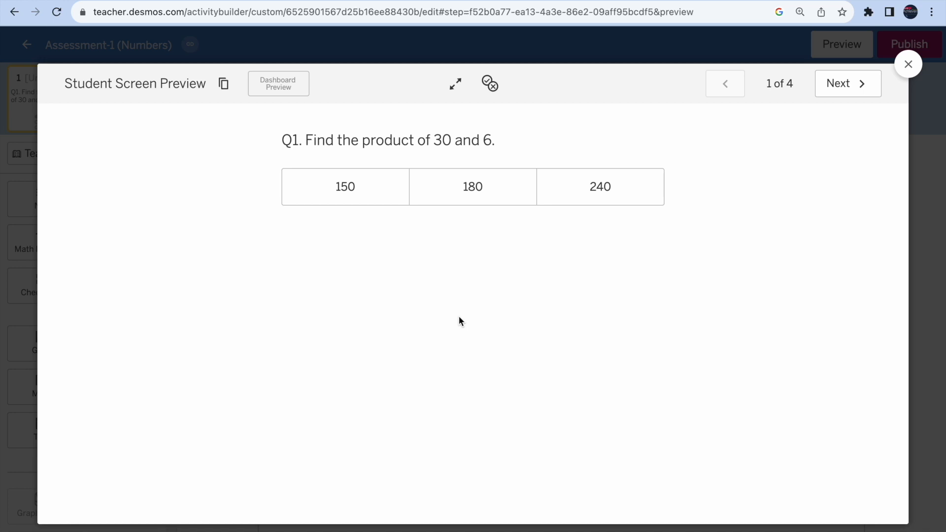
{"action": "left_click", "coordinate": [345, 195]}
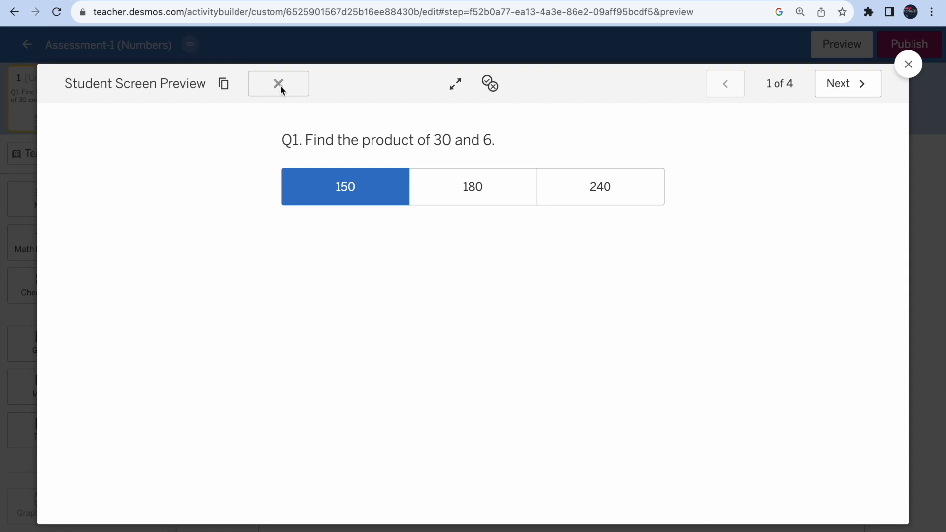
{"action": "left_click", "coordinate": [474, 190]}
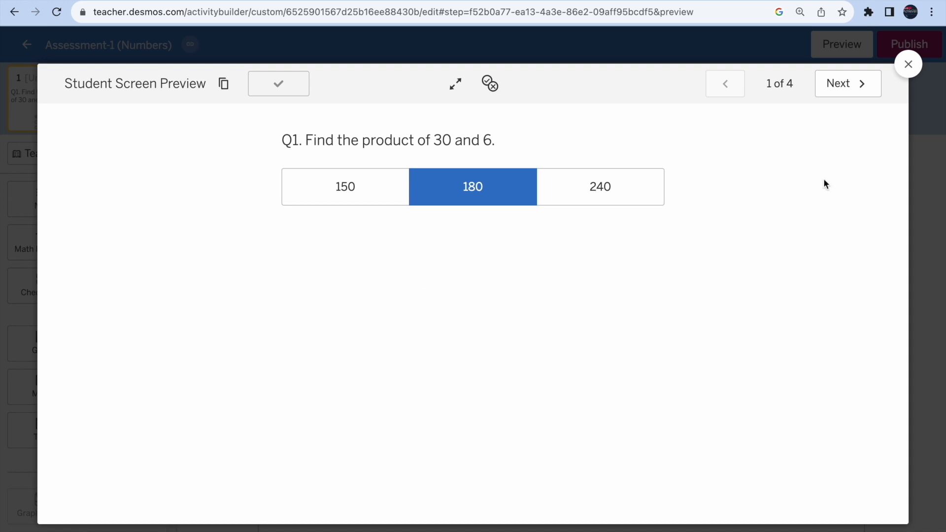
{"action": "left_click", "coordinate": [908, 65]}
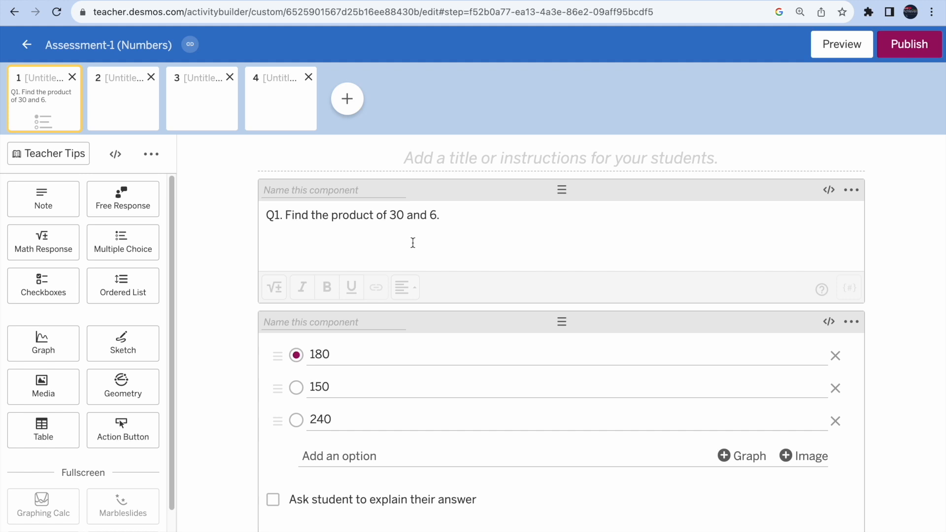
Step: Convert the multiple choice component to checkboxes, replace the 240 choice with "90 x 2", and mark it as correct too
{"action": "left_click", "coordinate": [852, 323]}
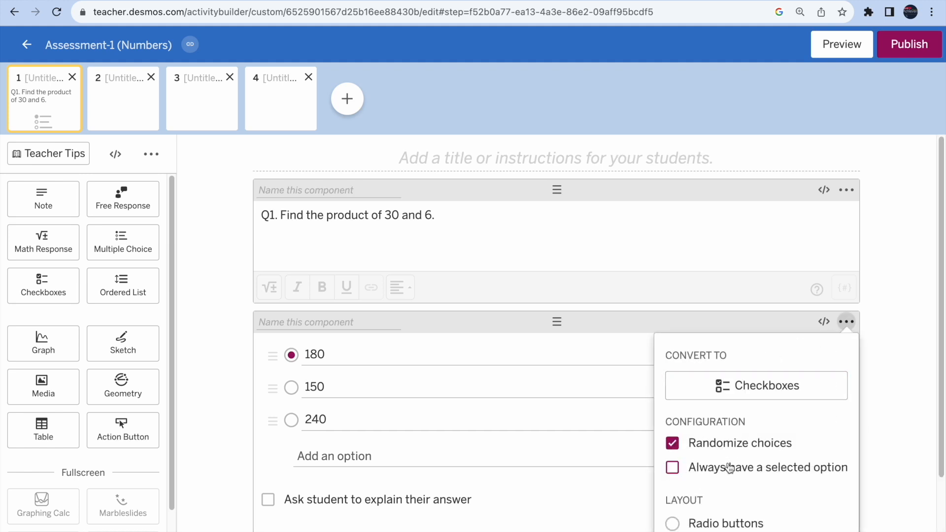
{"action": "left_click", "coordinate": [751, 391]}
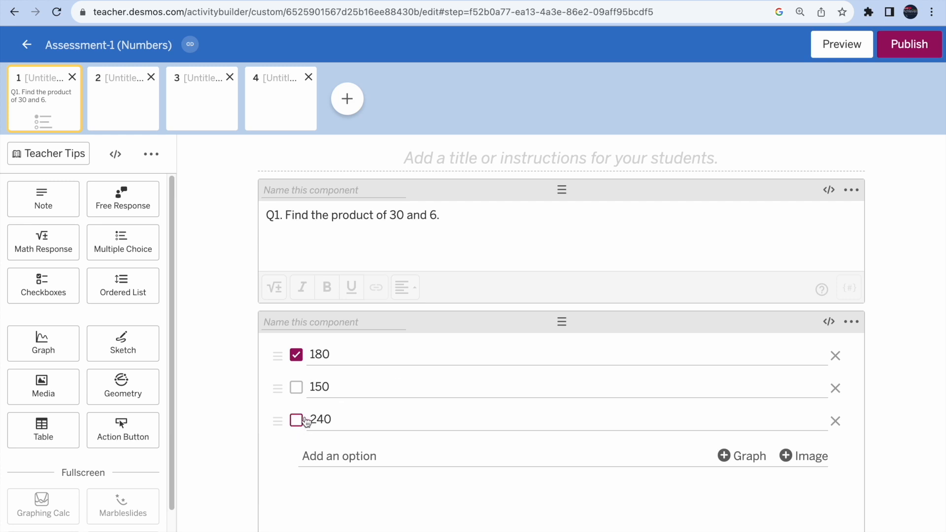
{"action": "left_click_drag", "start_coordinate": [337, 420], "coordinate": [307, 422]}
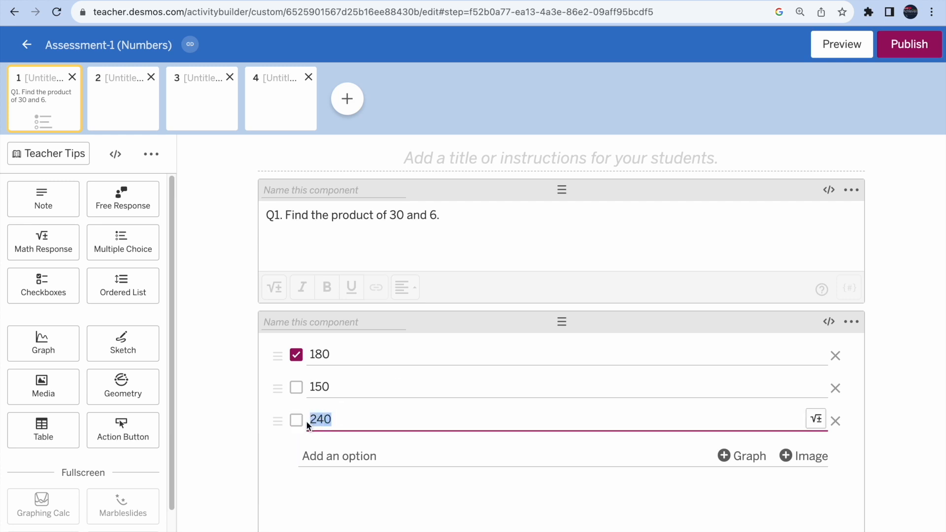
{"action": "type", "text": "90 x2"}
{"action": "key", "text": "Left"}
{"action": "left_click", "coordinate": [296, 420]}
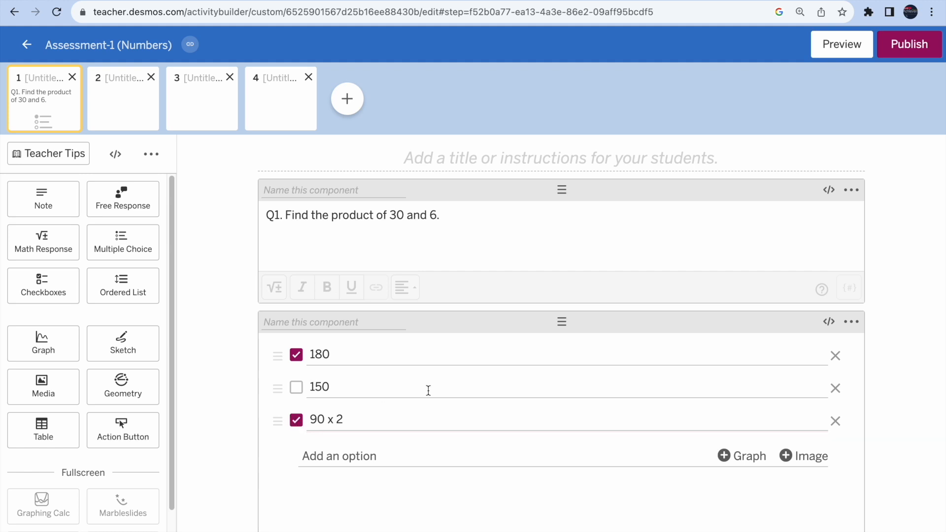
Step: Add a fourth answer option and enter x² in it as a math expression
{"action": "left_click", "coordinate": [345, 463]}
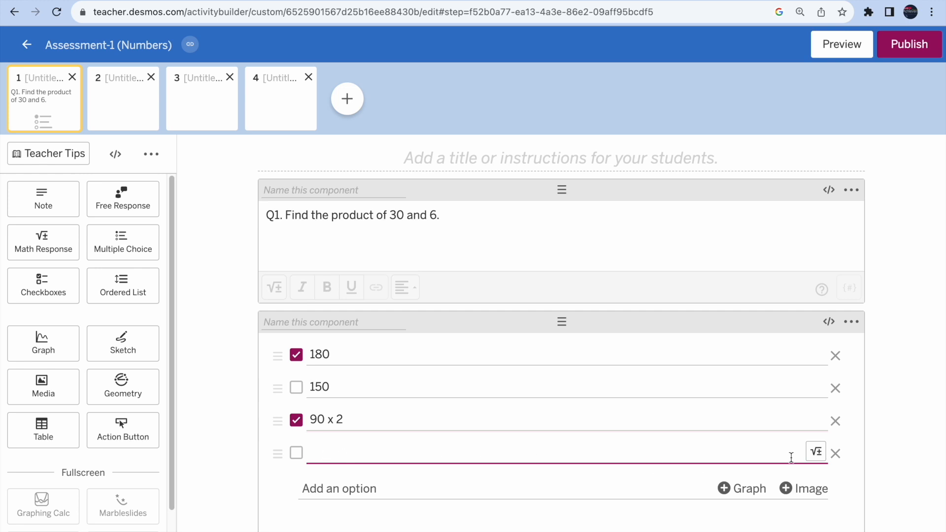
{"action": "left_click", "coordinate": [816, 452]}
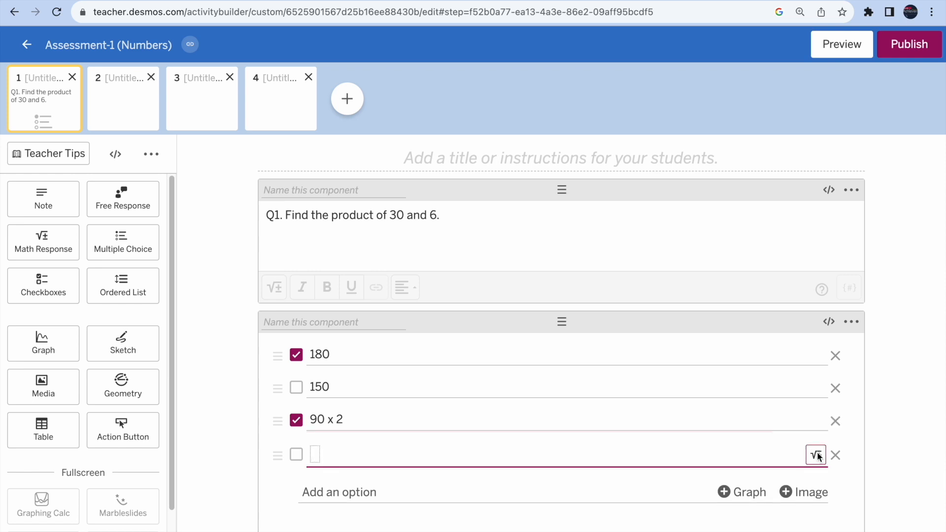
{"action": "type", "text": "HCF"}
{"action": "key", "text": "BackSpace"}
{"action": "key", "text": "BackSpace"}
{"action": "key", "text": "BackSpace"}
{"action": "key", "text": "BackSpace"}
{"action": "type", "text": "x^2"}
{"action": "key", "text": "BackSpace"}
{"action": "key", "text": "BackSpace"}
{"action": "key", "text": "BackSpace"}
{"action": "type", "text": "x"}
{"action": "type", "text": "^2"}
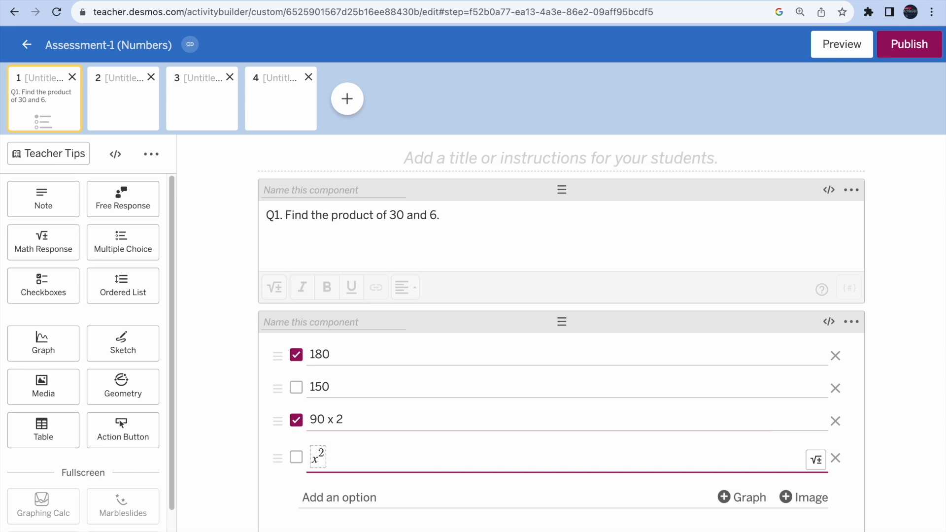
Step: Try adding the plain text "x shift 6 2" after x² in the fourth option, and remove that text
{"action": "key", "text": "Right"}
{"action": "type", "text": "x shift 6"}
{"action": "left_click_drag", "start_coordinate": [328, 460], "coordinate": [376, 459]}
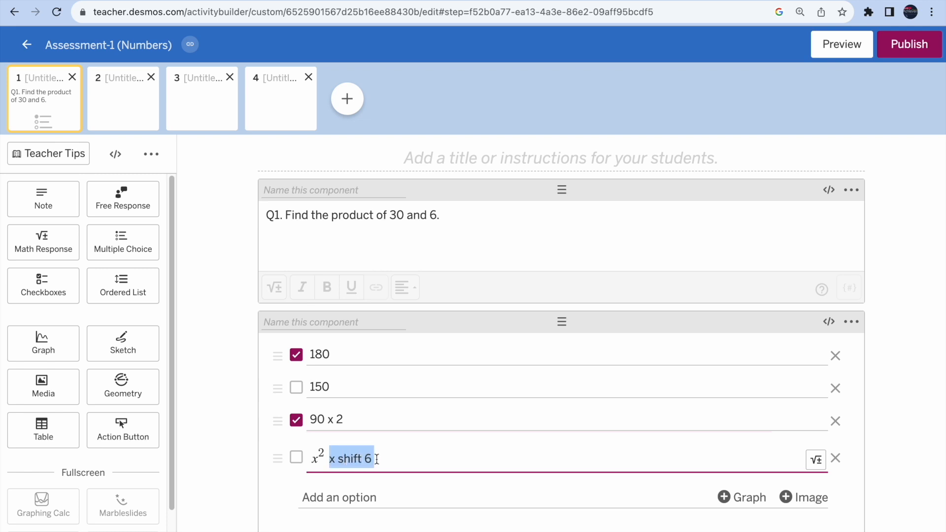
{"action": "left_click", "coordinate": [378, 459]}
{"action": "type", "text": "2"}
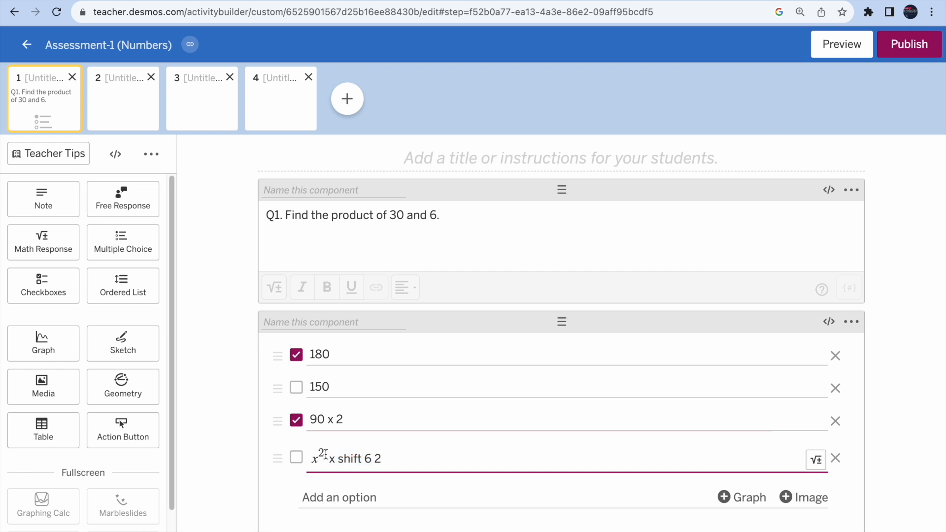
{"action": "left_click_drag", "start_coordinate": [330, 463], "coordinate": [394, 460]}
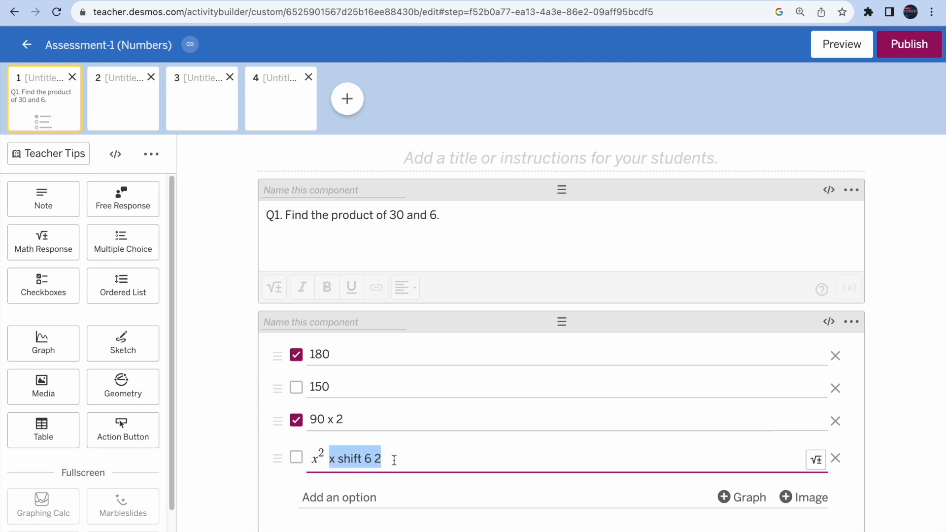
{"action": "key", "text": "BackSpace"}
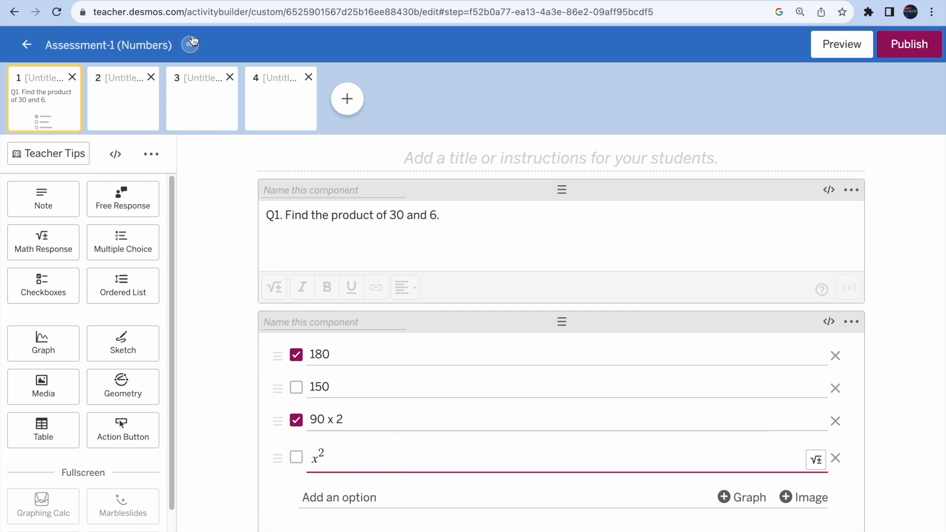
Step: Search Google for desmos, open the Desmos Graphing Calculator from the results, and show its on-screen keypad
{"action": "left_click", "coordinate": [181, 1]}
{"action": "type", "text": "de"}
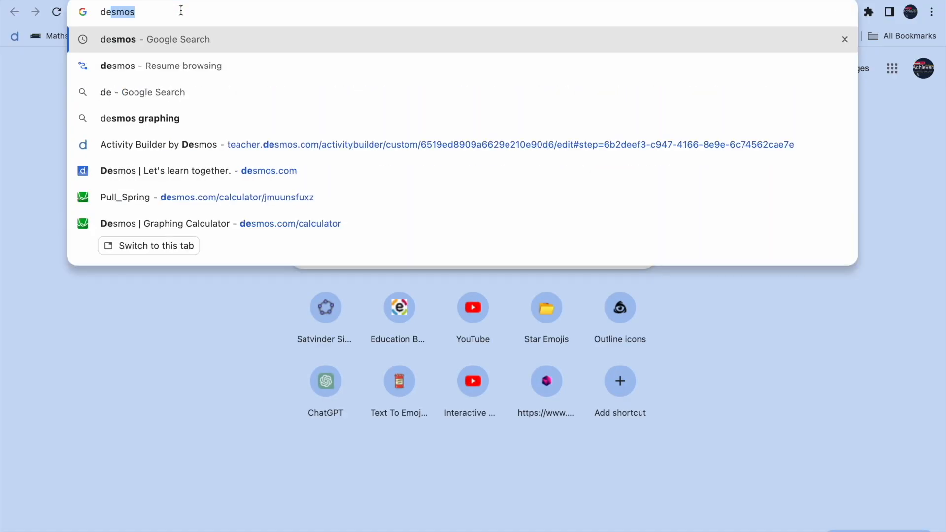
{"action": "key", "text": "Return"}
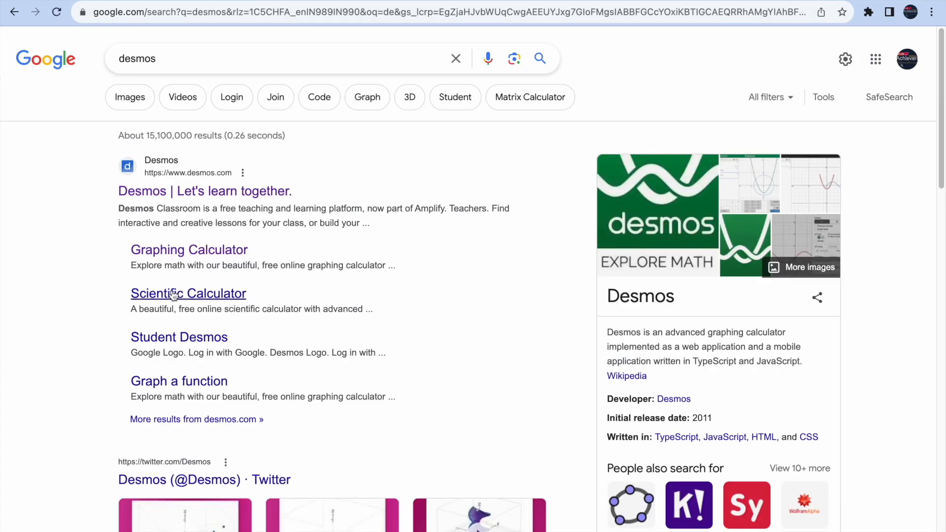
{"action": "left_click", "coordinate": [220, 254]}
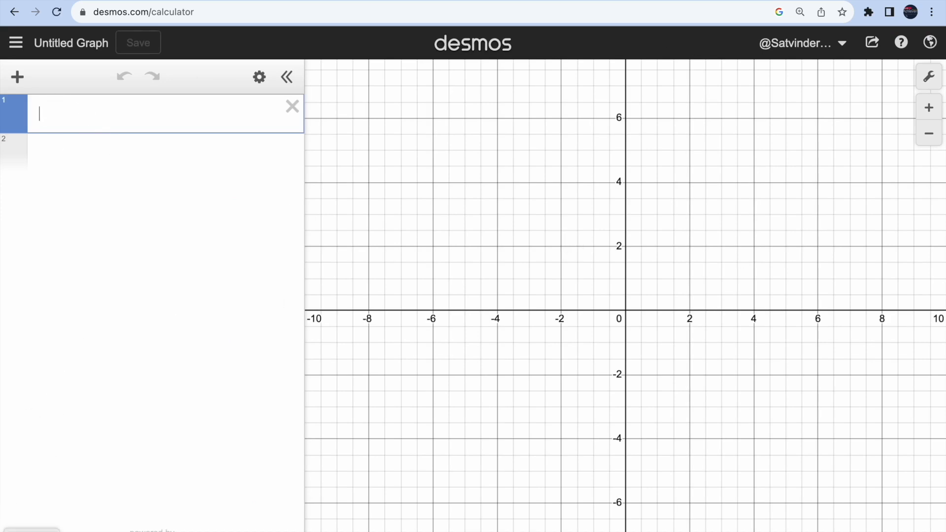
{"action": "left_click", "coordinate": [31, 530]}
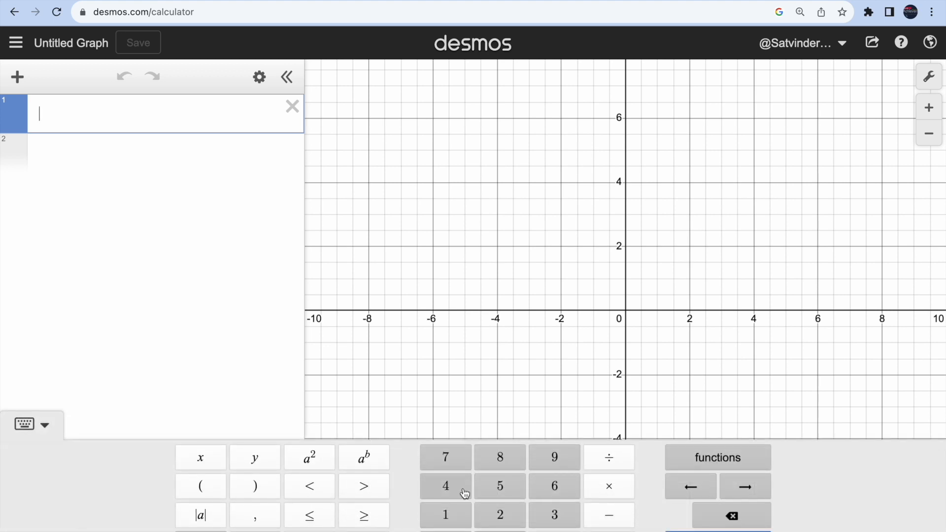
{"action": "left_click", "coordinate": [201, 458]}
{"action": "left_click", "coordinate": [358, 459]}
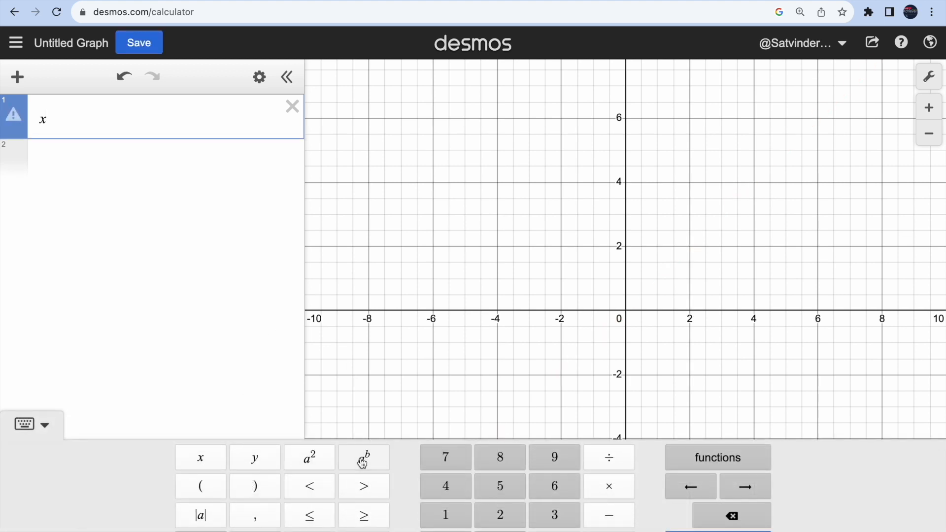
{"action": "type", "text": "3"}
{"action": "left_click", "coordinate": [718, 514]}
{"action": "left_click", "coordinate": [700, 520]}
{"action": "left_click", "coordinate": [722, 515]}
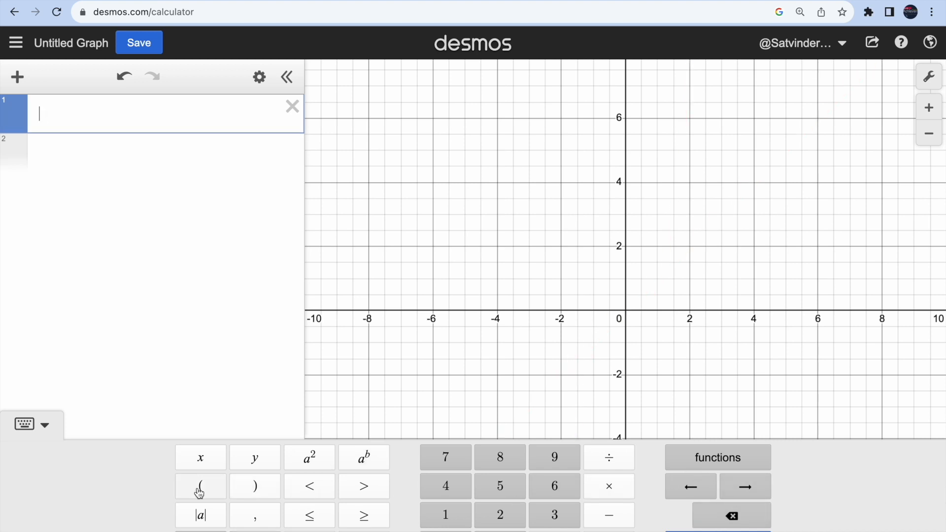
Step: Enter x³ in the first expression line using the calculator's on-screen keypad
{"action": "left_click", "coordinate": [201, 462]}
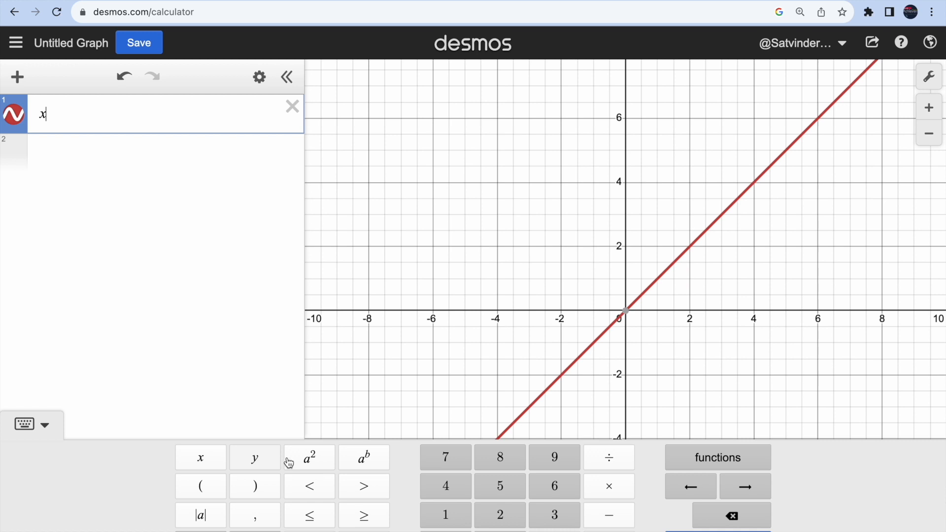
{"action": "left_click", "coordinate": [370, 461]}
{"action": "left_click", "coordinate": [553, 515]}
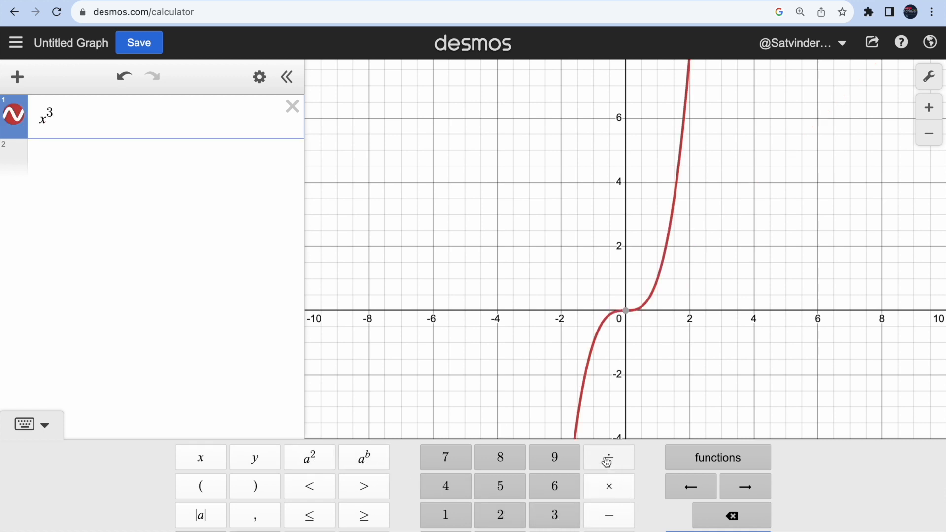
Step: Append + y with the fractional exponent 5/3 to x³ in the first expression line, and remove that term again
{"action": "type", "text": "+"}
{"action": "left_click", "coordinate": [257, 459]}
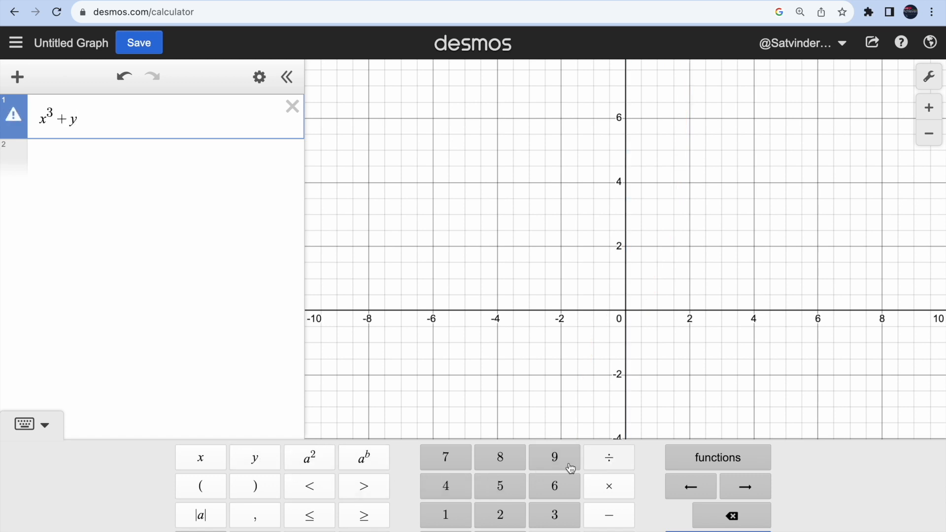
{"action": "left_click", "coordinate": [503, 492]}
{"action": "left_click", "coordinate": [605, 458]}
{"action": "left_click", "coordinate": [547, 516]}
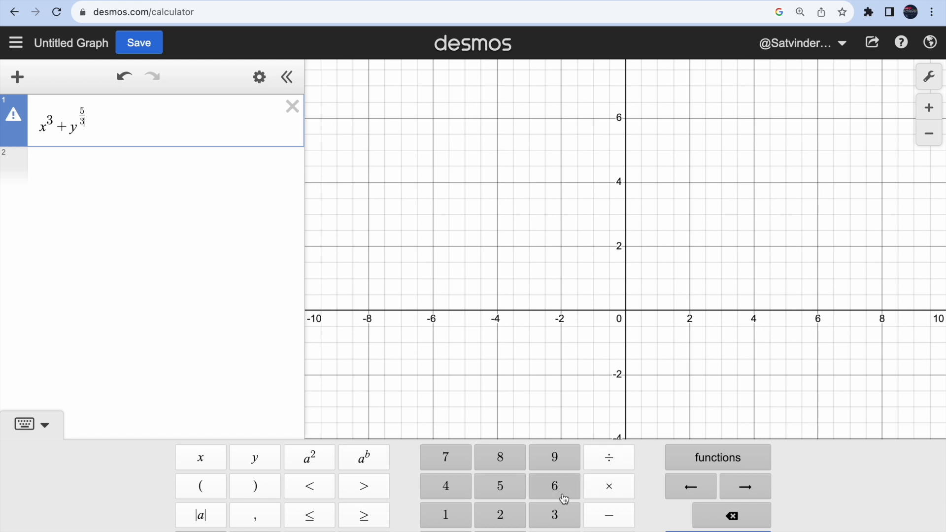
{"action": "key", "text": "BackSpace"}
{"action": "key", "text": "BackSpace"}
{"action": "key", "text": "BackSpace"}
{"action": "key", "text": "BackSpace"}
{"action": "key", "text": "BackSpace"}
{"action": "key", "text": "BackSpace"}
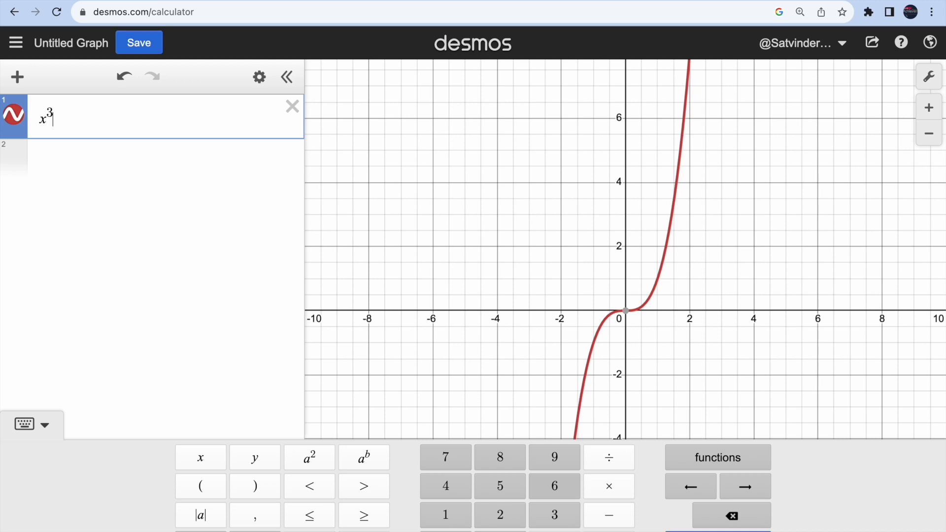
{"action": "key", "text": "shift+Left"}
{"action": "key", "text": "shift+Left"}
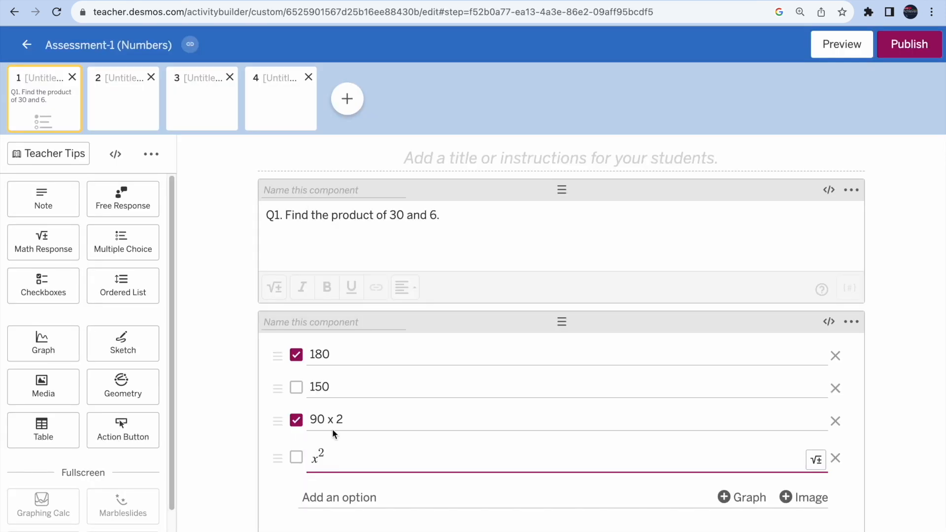
Step: Switch back to the Desmos activity builder and delete the fourth answer option containing x²
{"action": "key", "text": "BackSpace"}
{"action": "key", "text": "BackSpace"}
{"action": "key", "text": "BackSpace"}
{"action": "key", "text": "BackSpace"}
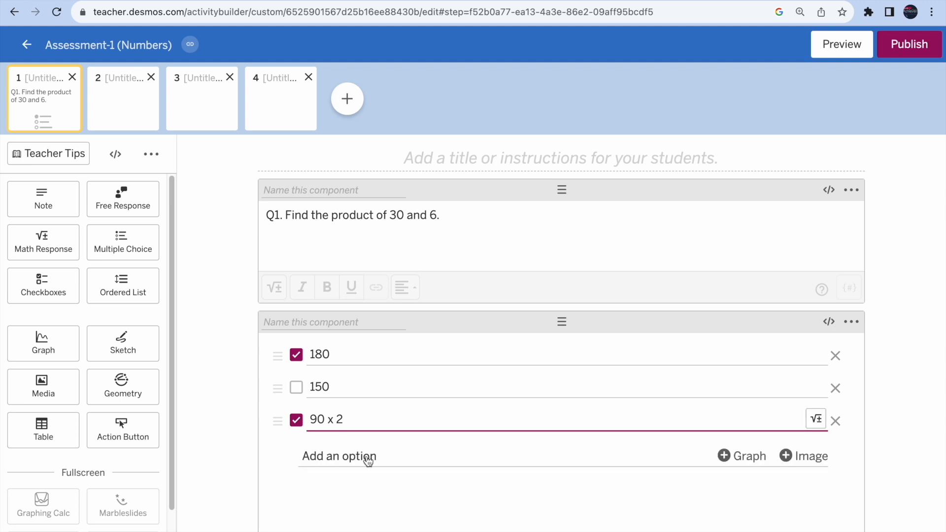
Step: Add a new fourth answer option to the checkboxes and enter x^3 in it as a math expression
{"action": "left_click", "coordinate": [368, 461]}
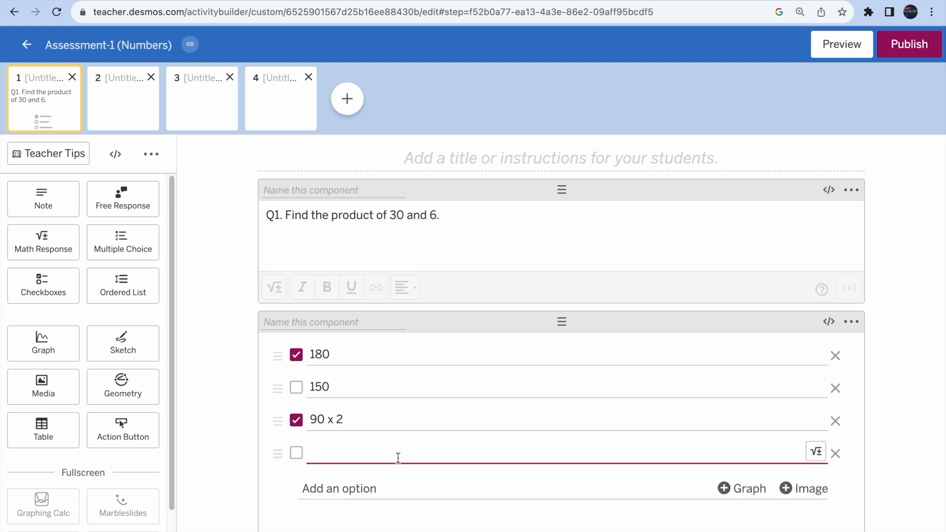
{"action": "left_click", "coordinate": [817, 455]}
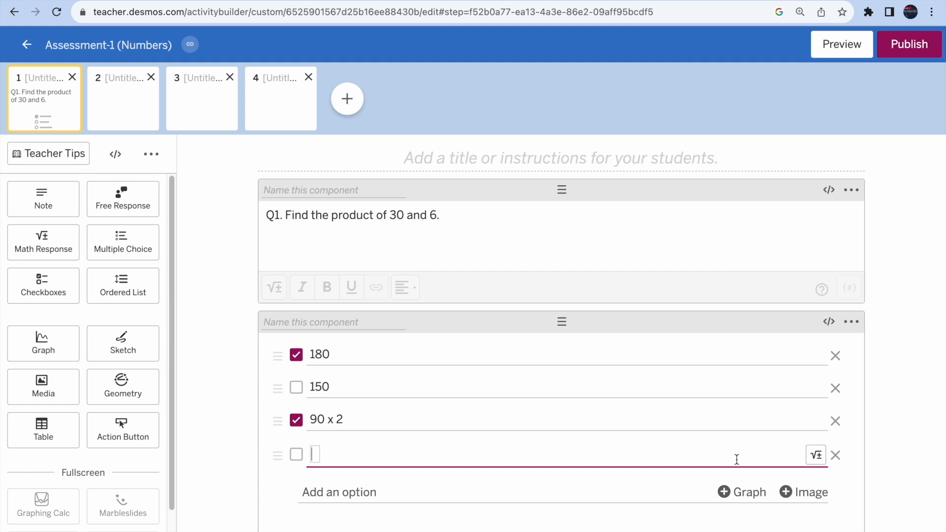
{"action": "type", "text": "x^3"}
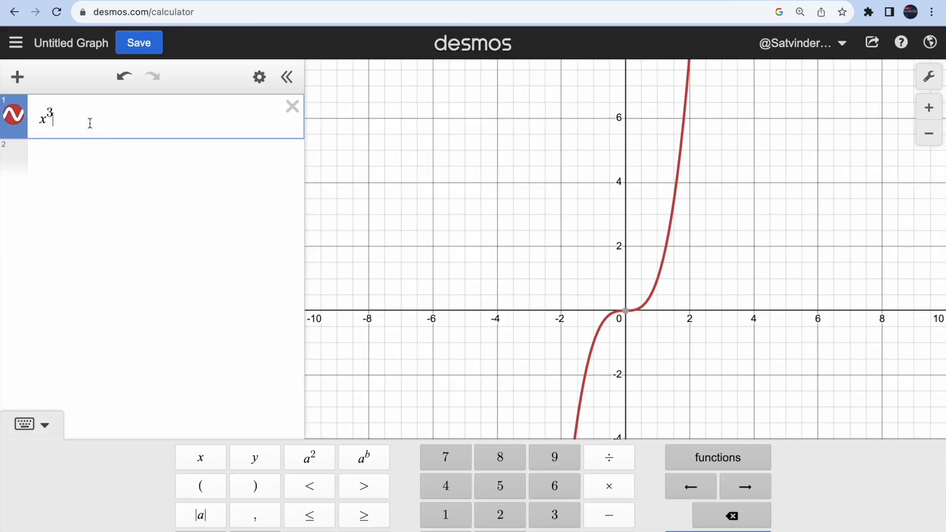
Step: Switch to the graphing calculator, enter an empty square root (sqrt) on the second expression line, and add a third line
{"action": "key", "text": "Return"}
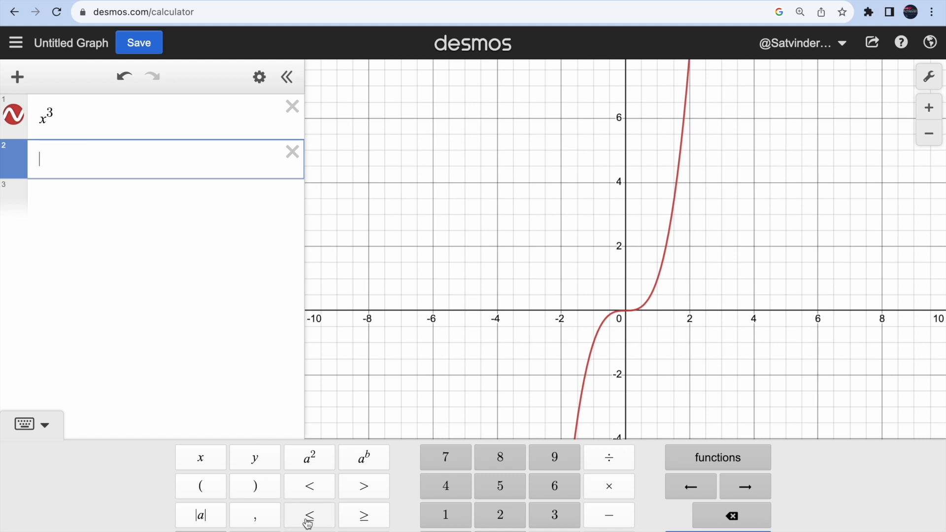
{"action": "type", "text": "sqrt"}
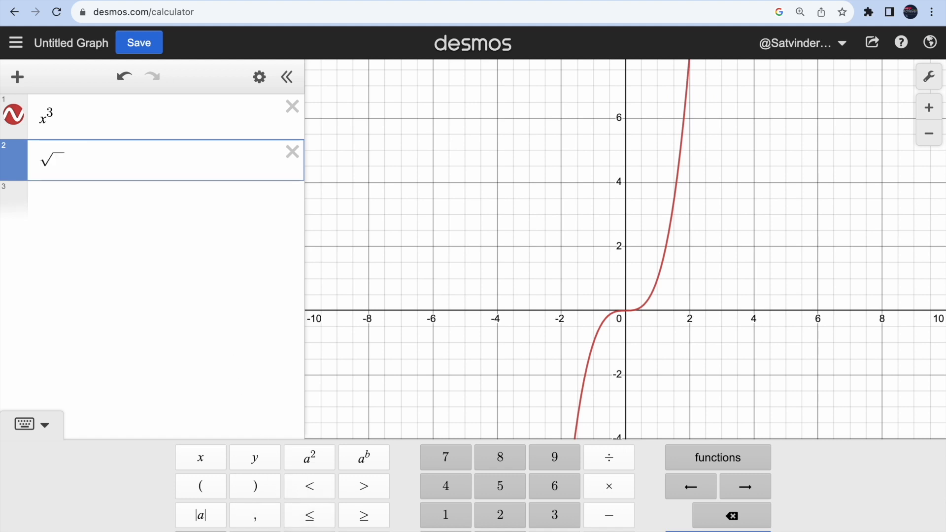
{"action": "left_click_drag", "start_coordinate": [118, 158], "coordinate": [28, 169]}
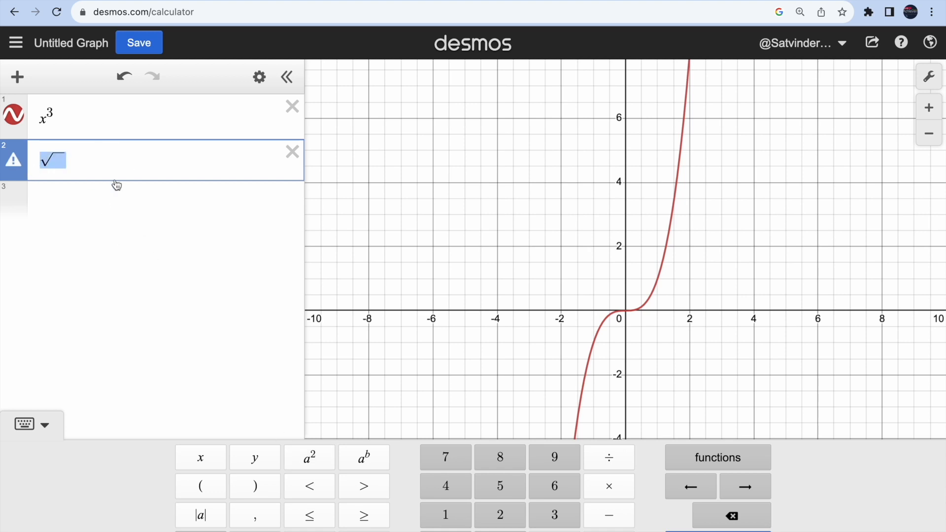
{"action": "left_click", "coordinate": [115, 163]}
{"action": "key", "text": "Return"}
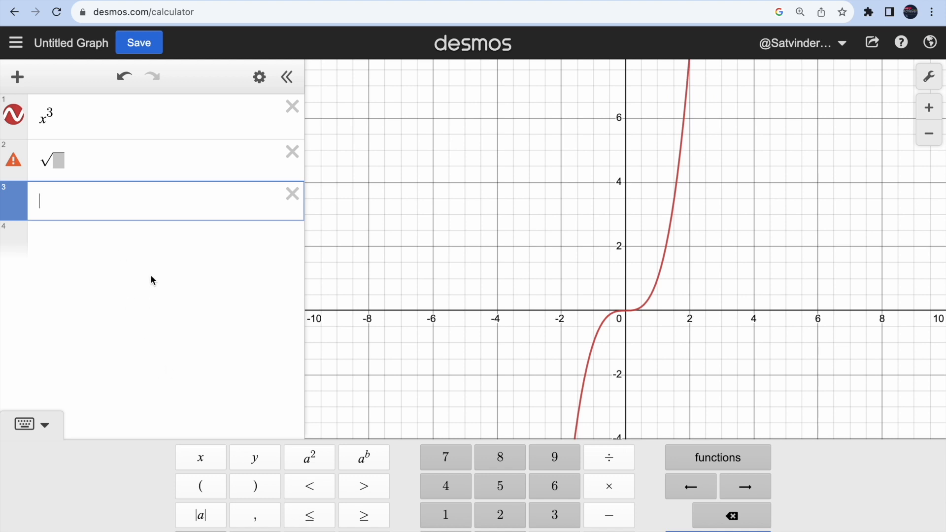
Step: Enter the fourth root of 5 (nthroot) on the third expression line of the graphing calculator
{"action": "type", "text": "nth"}
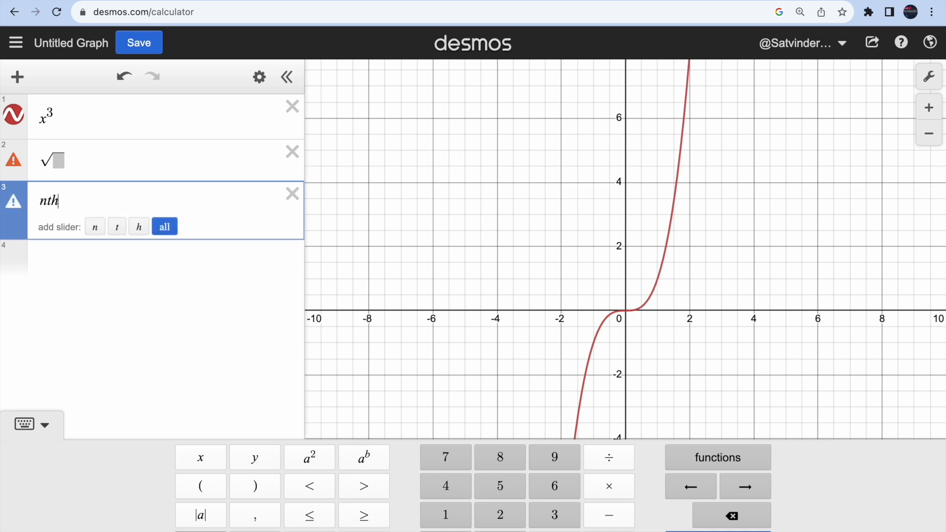
{"action": "type", "text": "root"}
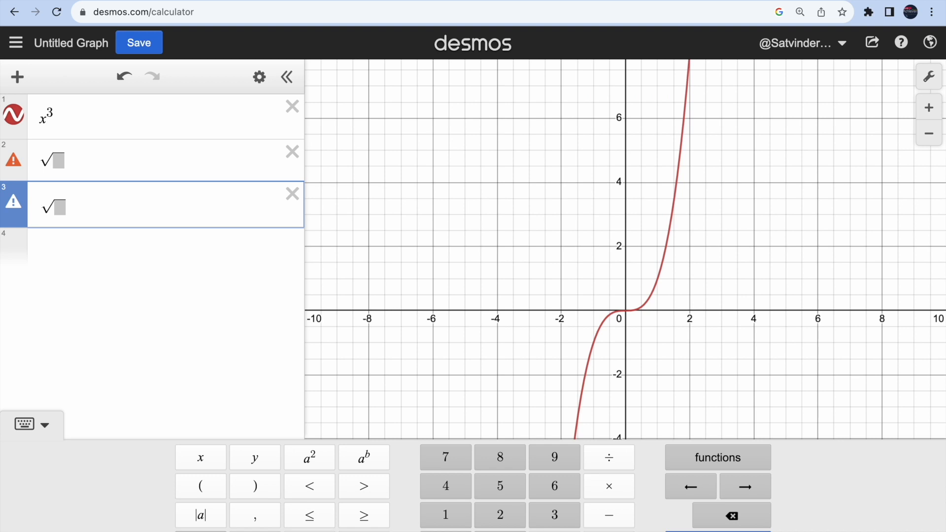
{"action": "type", "text": "4"}
{"action": "key", "text": "Right"}
{"action": "type", "text": "5"}
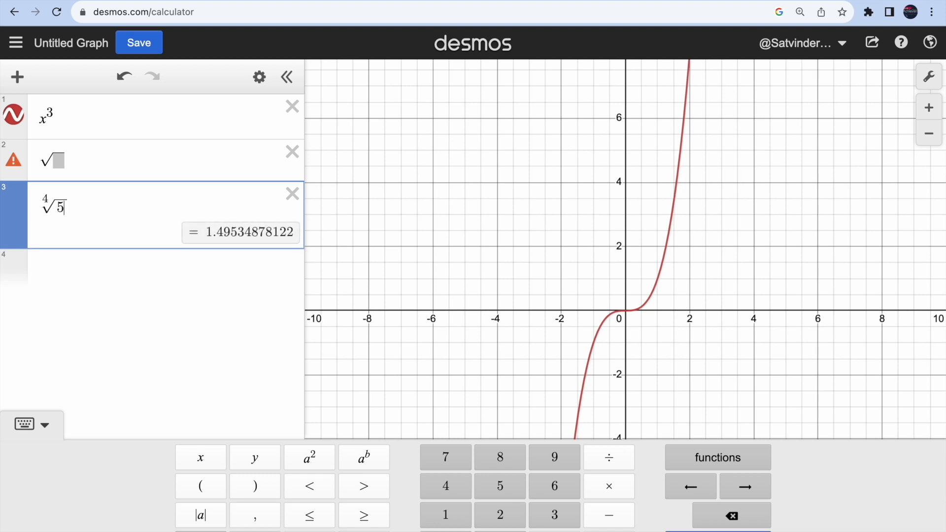
Step: Copy the fourth root of 5 from the calculator into the activity's fourth answer option, replacing the x³ in its math expression
{"action": "left_click", "coordinate": [104, 208]}
{"action": "left_click_drag", "start_coordinate": [112, 208], "coordinate": [35, 212]}
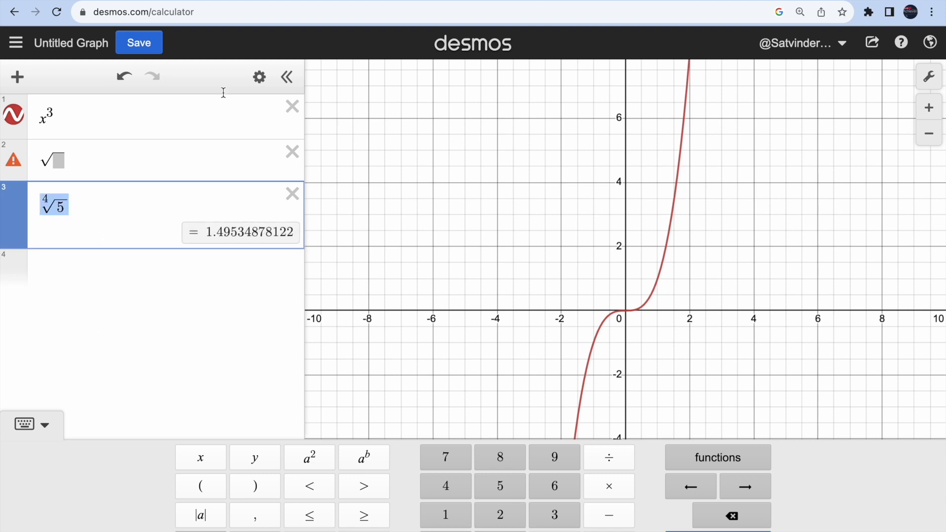
{"action": "left_click", "coordinate": [119, 1]}
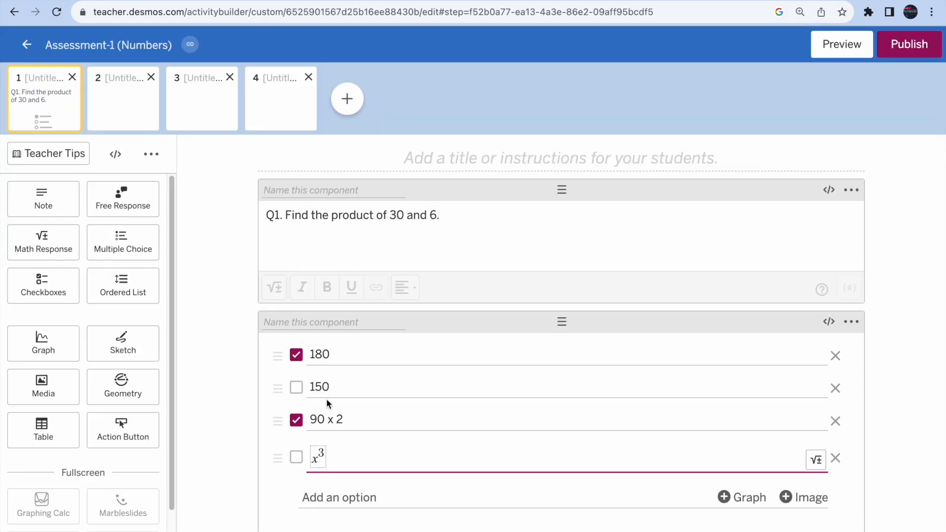
{"action": "type", "text": "4√5"}
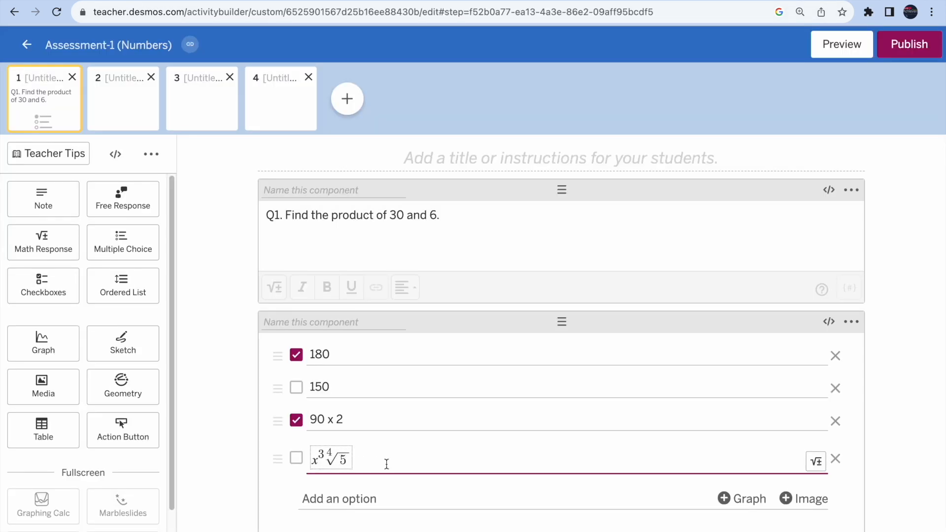
{"action": "left_click_drag", "start_coordinate": [331, 463], "coordinate": [328, 470]}
{"action": "key", "text": "BackSpace"}
{"action": "key", "text": "BackSpace"}
{"action": "left_click", "coordinate": [367, 459]}
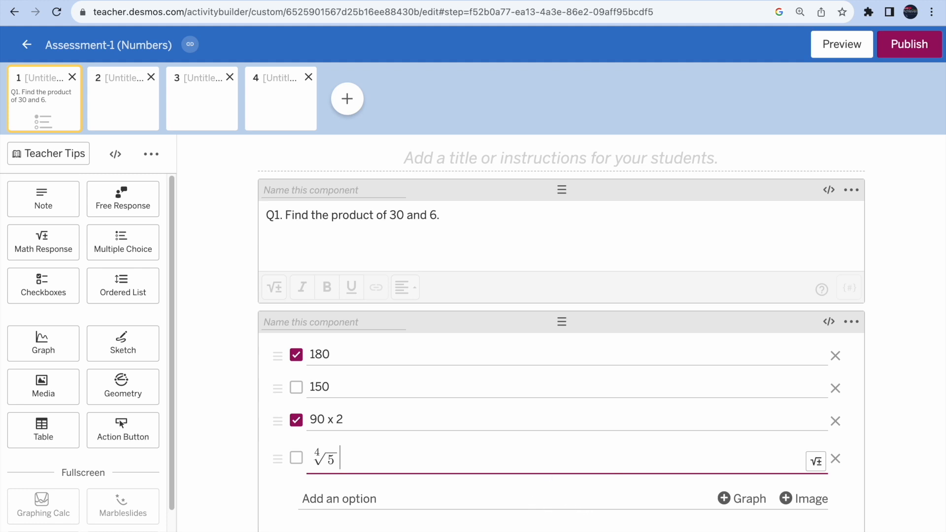
Step: Copy the fourth root of 5 from the calculator again and paste it as plain text after the math expression in the fourth answer option
{"action": "key", "text": "ctrl+Tab"}
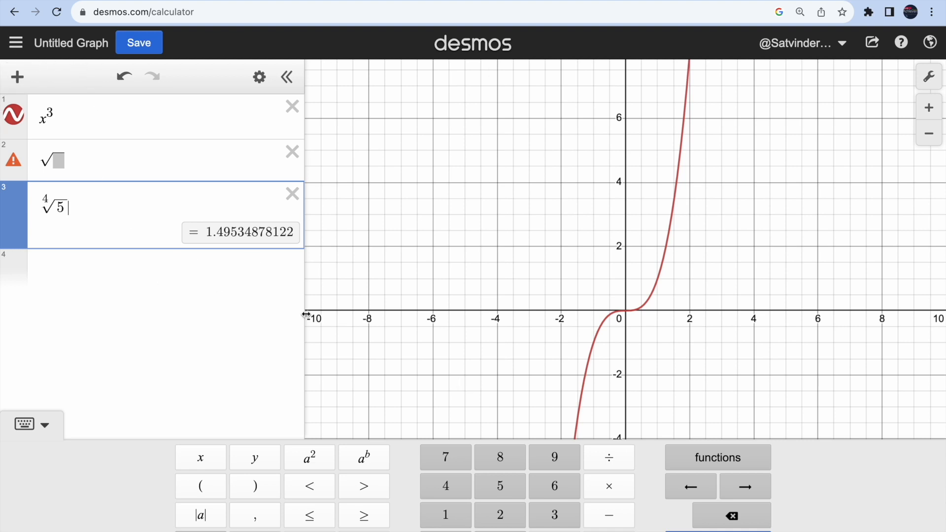
{"action": "left_click_drag", "start_coordinate": [39, 200], "coordinate": [66, 215]}
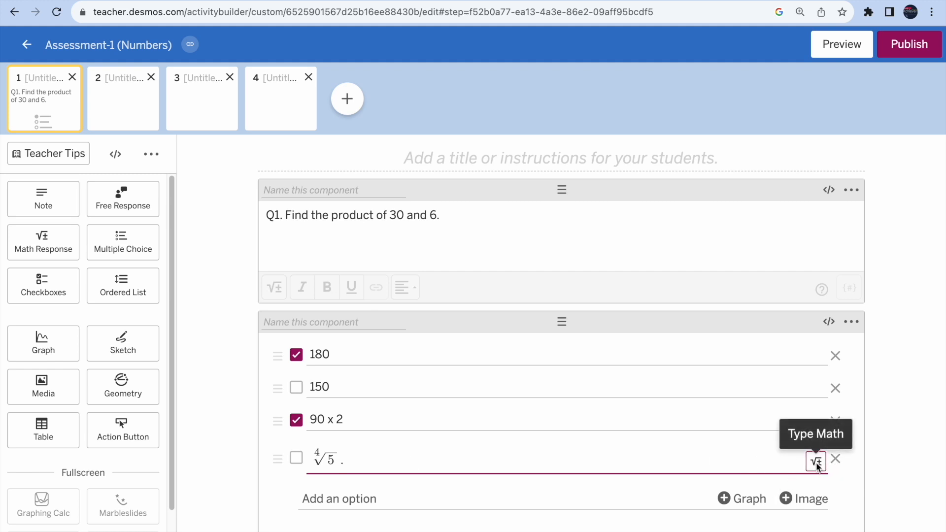
{"action": "type", "text": "\\sqrt[4]{5}"}
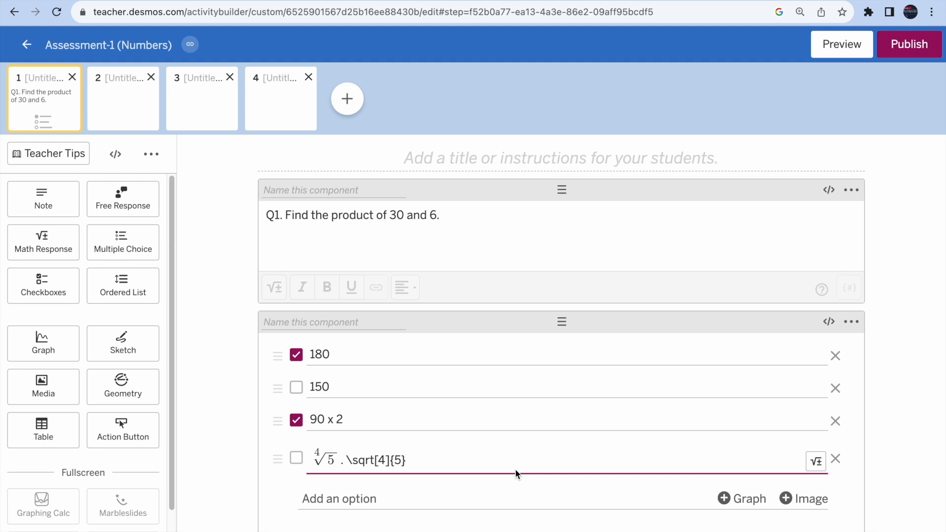
Step: Delete the plain text \sqrt[4]{5} and the period from the fourth answer option, keeping the formatted fourth root
{"action": "key", "text": "Left"}
{"action": "key", "text": "Left"}
{"action": "key", "text": "Left"}
{"action": "key", "text": "Right"}
{"action": "key", "text": "Right"}
{"action": "key", "text": "Right"}
{"action": "key", "text": "Right"}
{"action": "key", "text": "BackSpace"}
{"action": "key", "text": "BackSpace"}
{"action": "key", "text": "BackSpace"}
{"action": "key", "text": "BackSpace"}
{"action": "key", "text": "BackSpace"}
{"action": "key", "text": "BackSpace"}
{"action": "key", "text": "BackSpace"}
{"action": "key", "text": "BackSpace"}
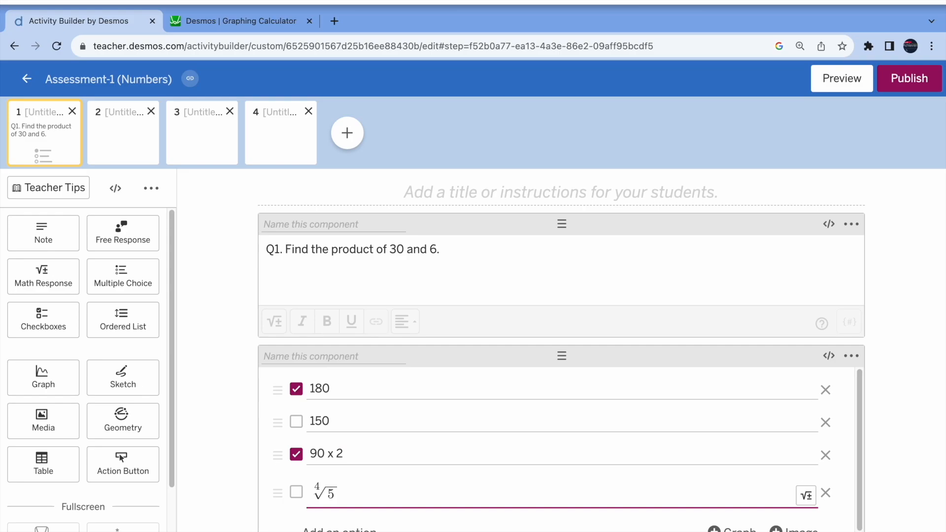
{"action": "left_click", "coordinate": [197, 1]}
{"action": "left_click", "coordinate": [568, 28]}
{"action": "left_click", "coordinate": [256, 20]}
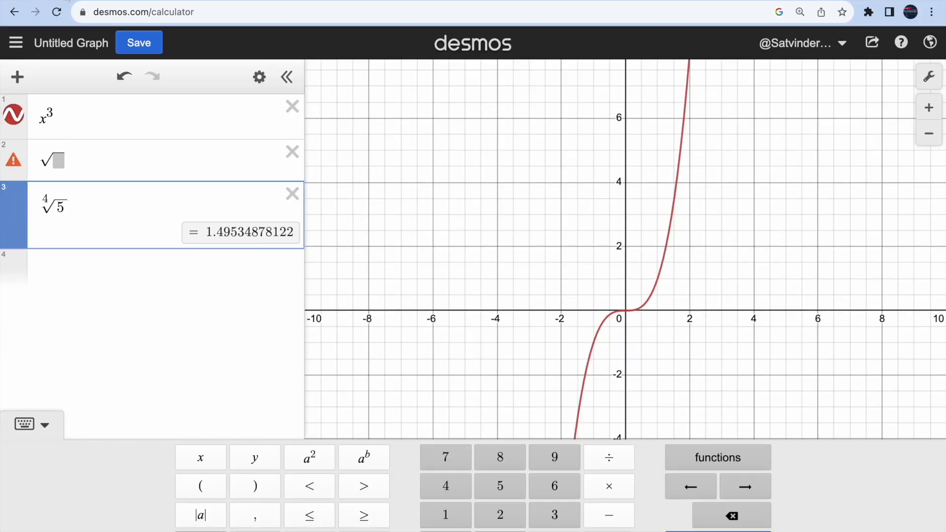
{"action": "key", "text": "ctrl+Tab"}
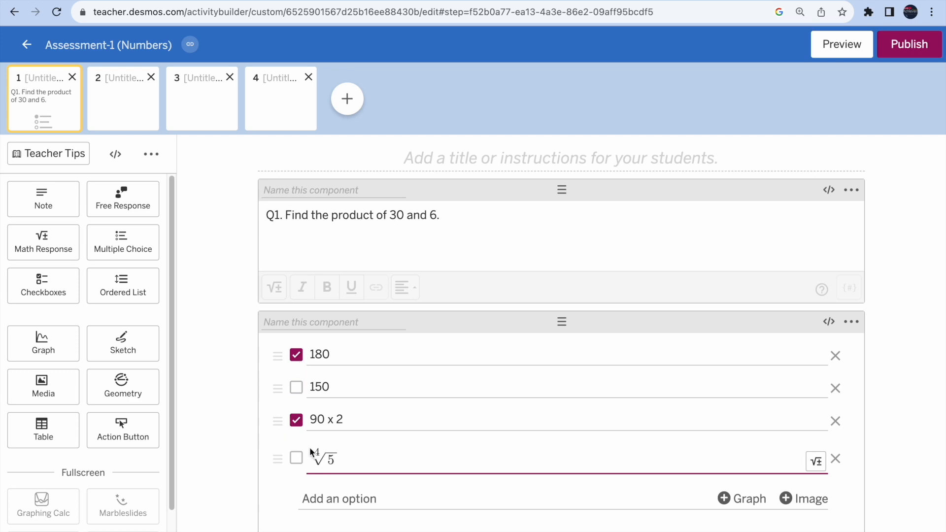
Step: Open the student preview of question Q1 and tick 150 as a test answer, pointing out the "Select all that apply" instruction
{"action": "left_click", "coordinate": [850, 54]}
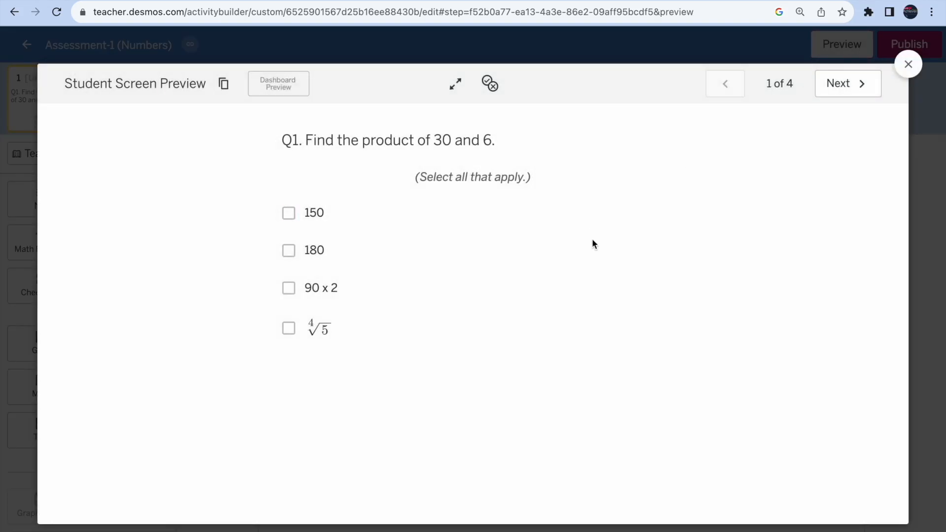
{"action": "left_click", "coordinate": [290, 215]}
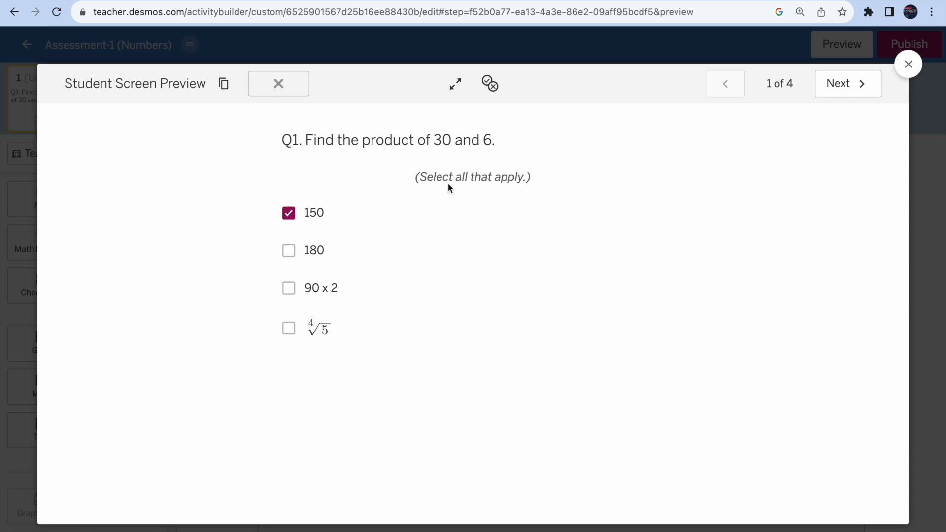
{"action": "left_click_drag", "start_coordinate": [416, 177], "coordinate": [534, 185]}
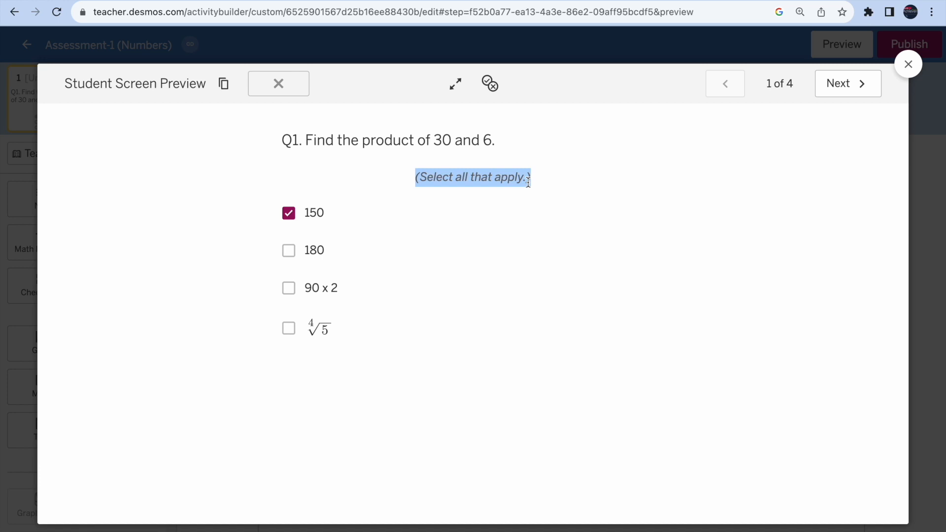
{"action": "left_click_drag", "start_coordinate": [434, 177], "coordinate": [534, 183]}
{"action": "left_click", "coordinate": [539, 189]}
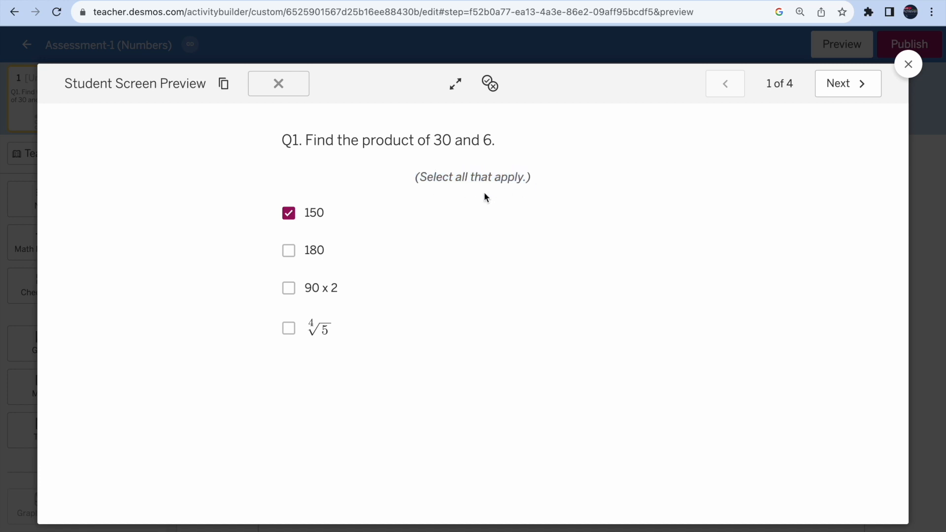
Step: In the student preview, change the ticked answers from 150 to 180 and 90 x 2
{"action": "left_click", "coordinate": [290, 252]}
{"action": "left_click", "coordinate": [291, 218]}
{"action": "left_click", "coordinate": [289, 289]}
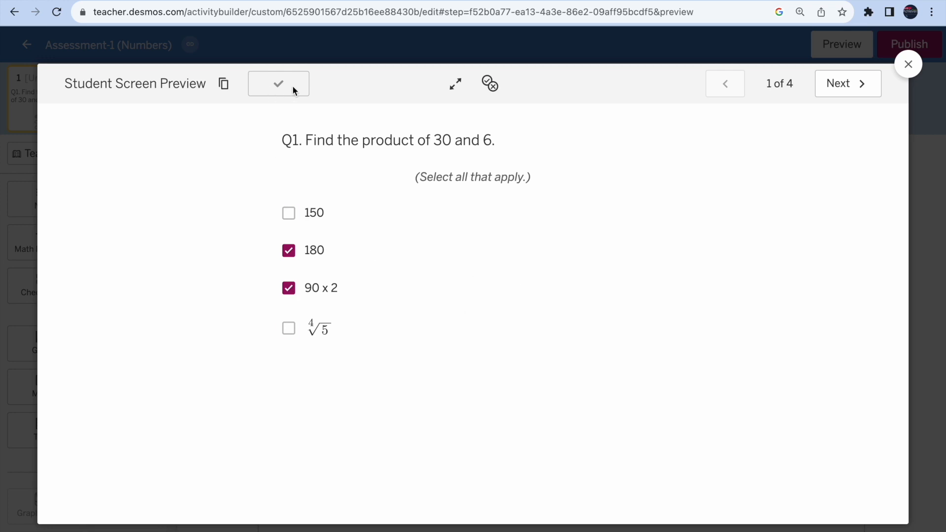
Step: Turn on the correctness feedback, test it by also ticking the fourth root of 5, and close the student preview
{"action": "left_click", "coordinate": [490, 85]}
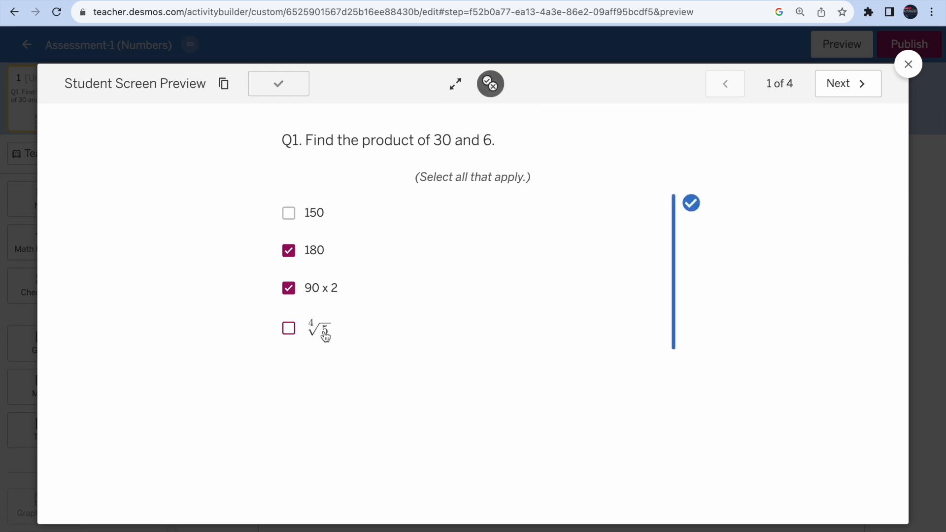
{"action": "left_click", "coordinate": [288, 329]}
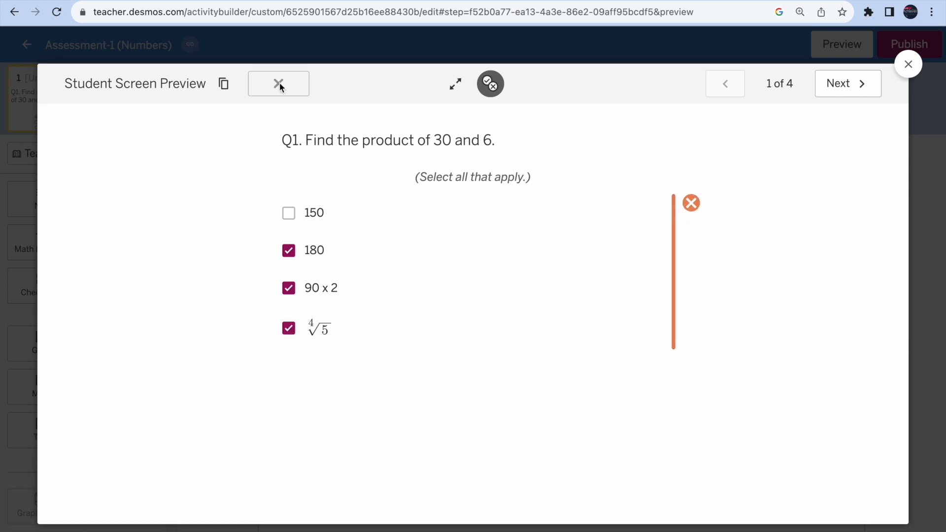
{"action": "left_click", "coordinate": [908, 64]}
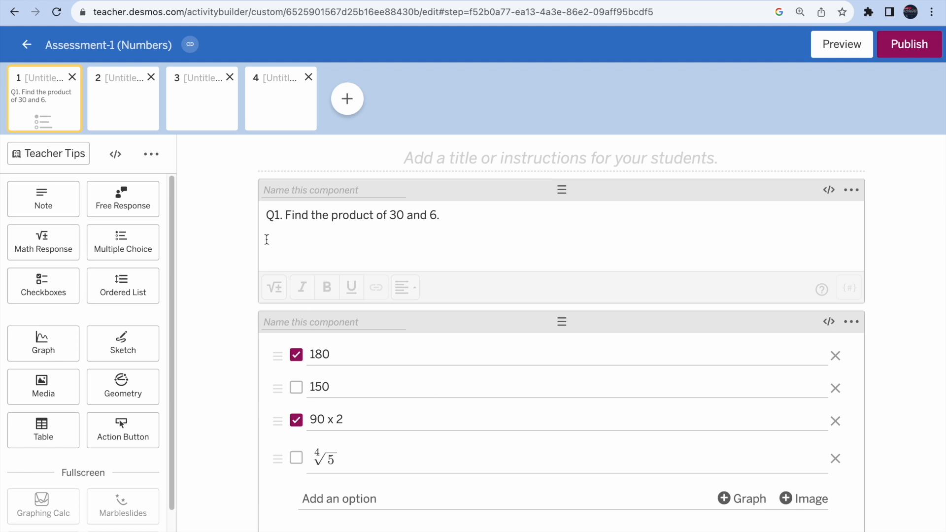
Step: Add a fullscreen Card Sort component to the empty screen 2 of the activity
{"action": "left_click", "coordinate": [143, 121]}
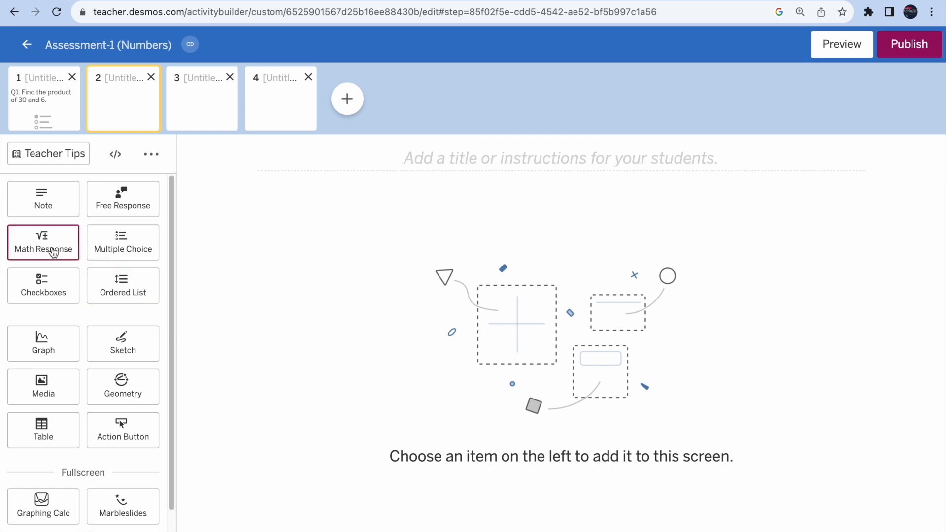
{"action": "scroll", "coordinate": [107, 474], "scroll_direction": "down", "scroll_amount": 1}
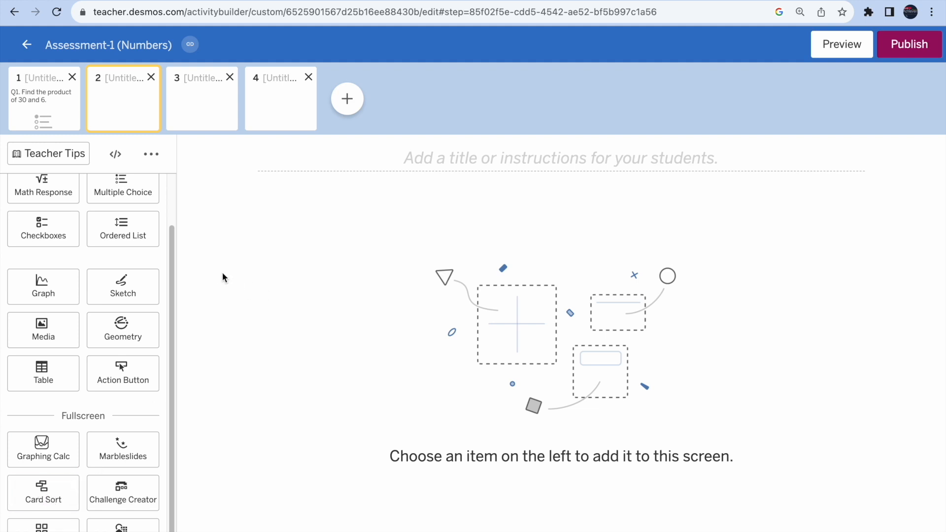
{"action": "left_click_drag", "start_coordinate": [61, 416], "coordinate": [123, 422]}
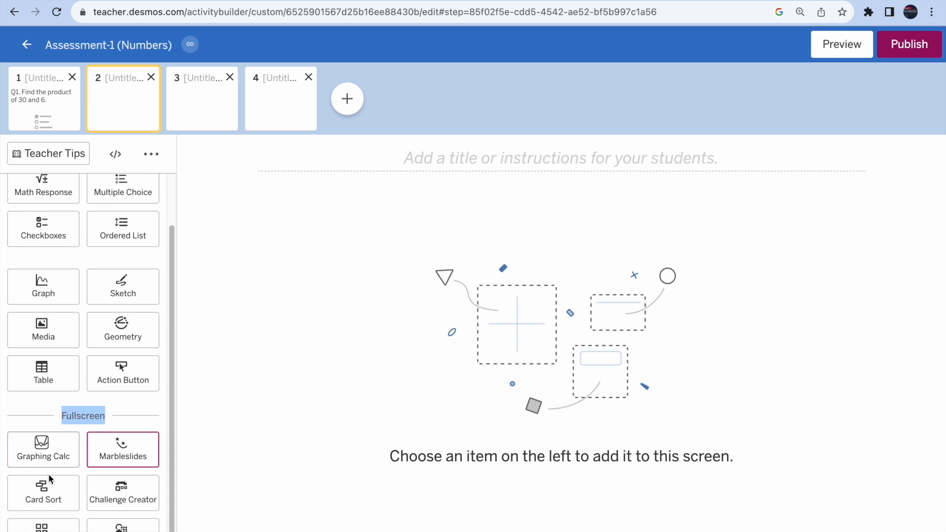
{"action": "left_click", "coordinate": [43, 495]}
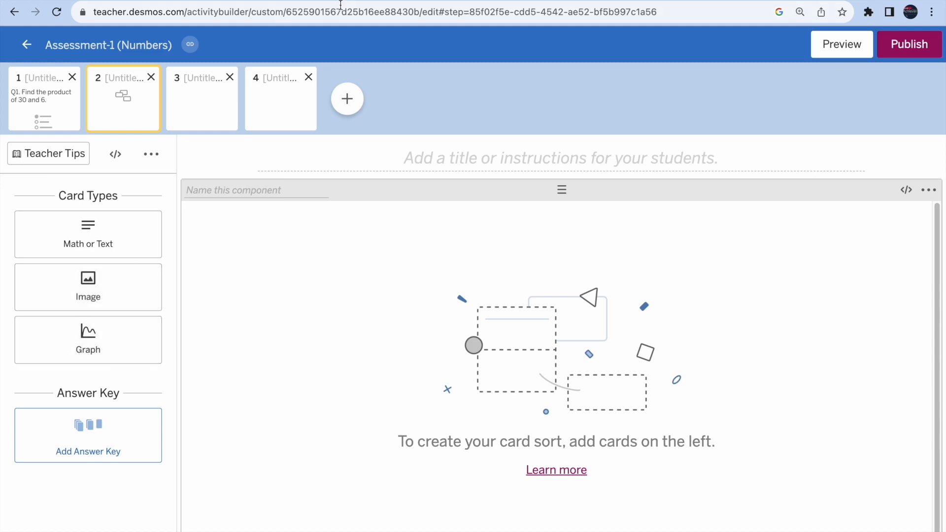
Step: In a new browser tab, search Google for "hcf and lcm questions" and show the image results
{"action": "key", "text": "ctrl+t"}
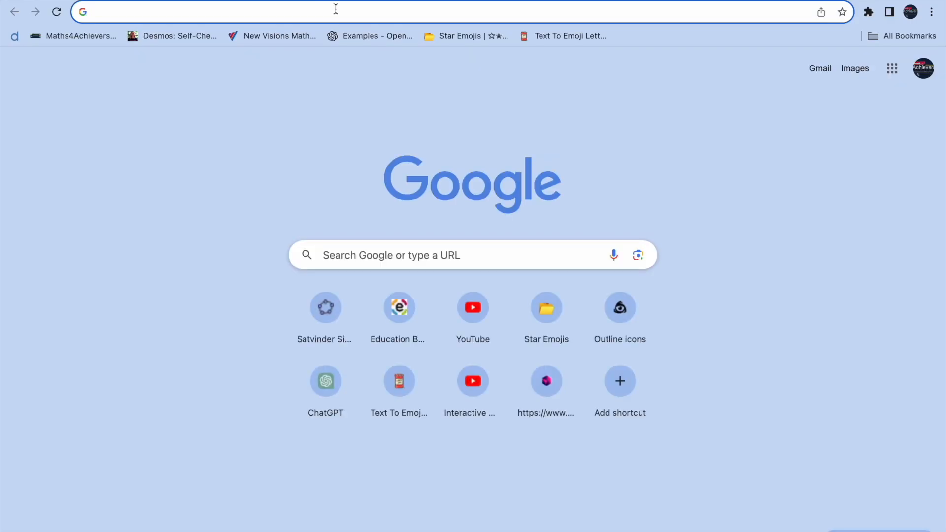
{"action": "type", "text": "hcg"}
{"action": "key", "text": "BackSpace"}
{"action": "type", "text": "f and "}
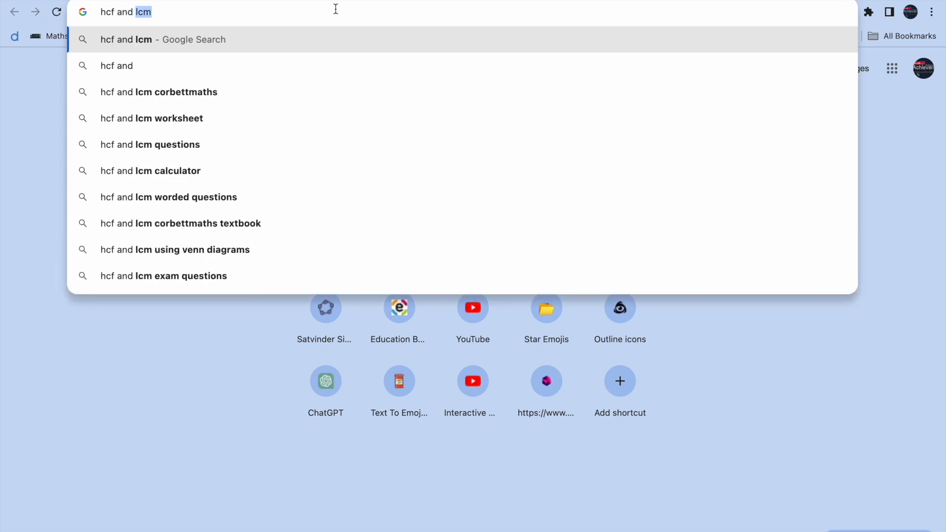
{"action": "type", "text": "lcm question"}
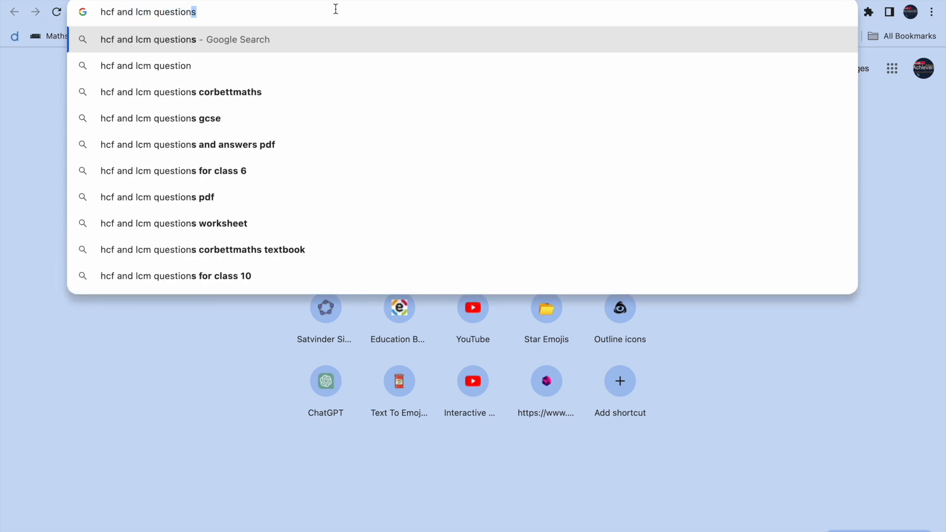
{"action": "key", "text": "Return"}
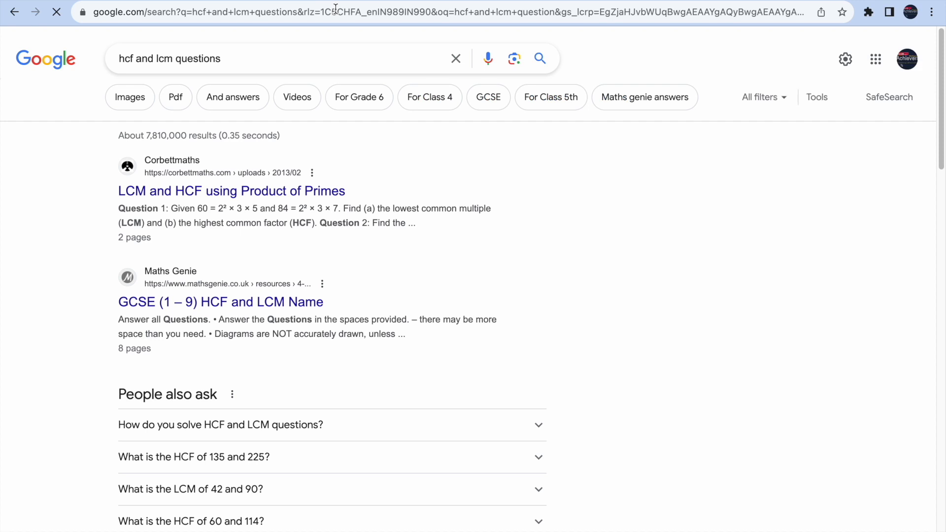
{"action": "left_click", "coordinate": [129, 101]}
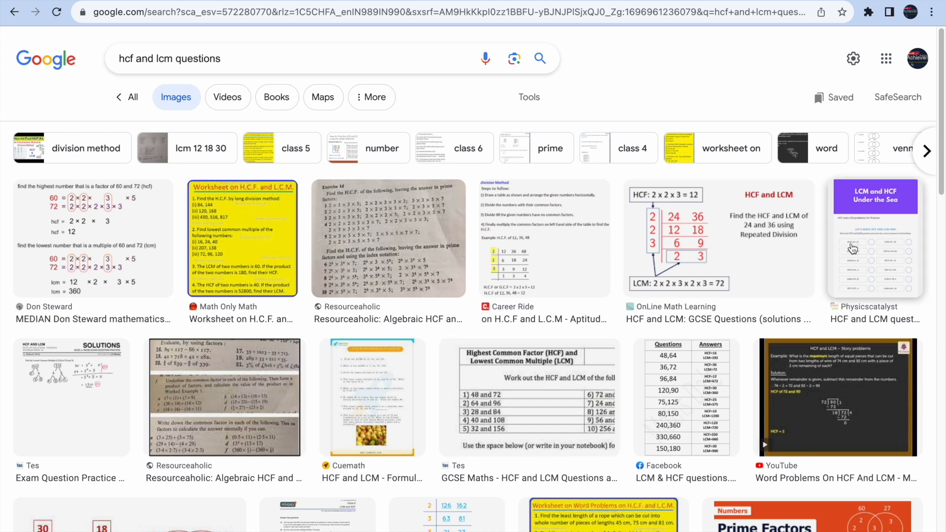
Step: Open the Don Steward image on the hcf and lcm of 60 and 72 and capture a screenshot of just that image
{"action": "left_click", "coordinate": [90, 236]}
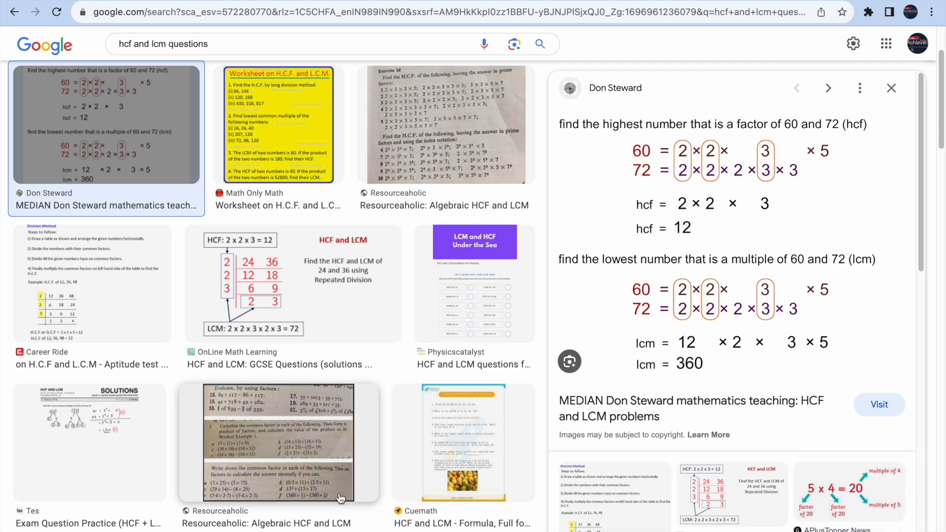
{"action": "key", "text": "super+shift+5"}
{"action": "left_click_drag", "start_coordinate": [202, 460], "coordinate": [604, 357]}
{"action": "left_click_drag", "start_coordinate": [660, 288], "coordinate": [625, 242]}
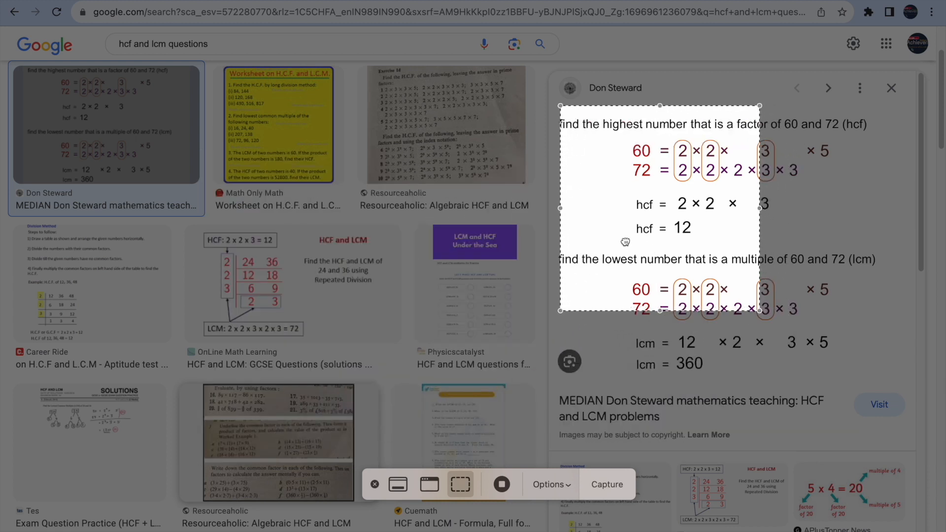
{"action": "left_click_drag", "start_coordinate": [759, 208], "coordinate": [884, 208]}
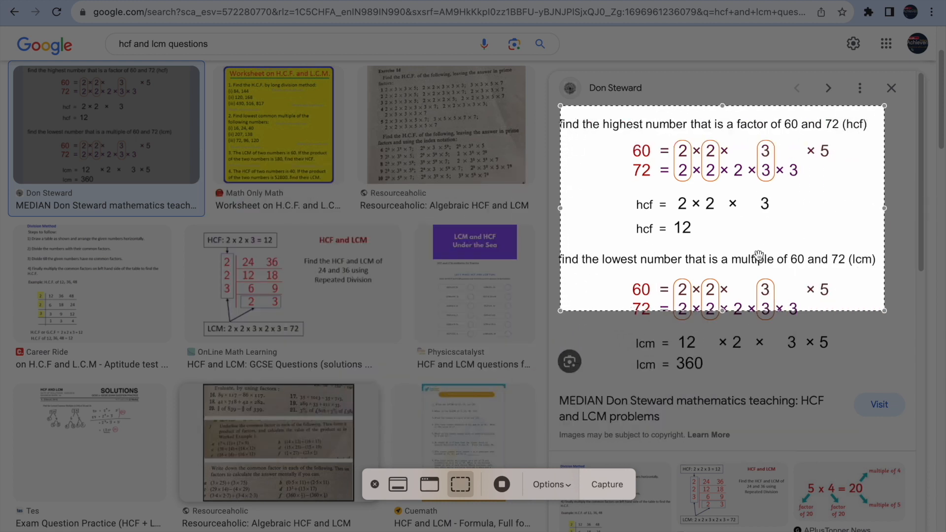
{"action": "left_click_drag", "start_coordinate": [721, 310], "coordinate": [761, 377]}
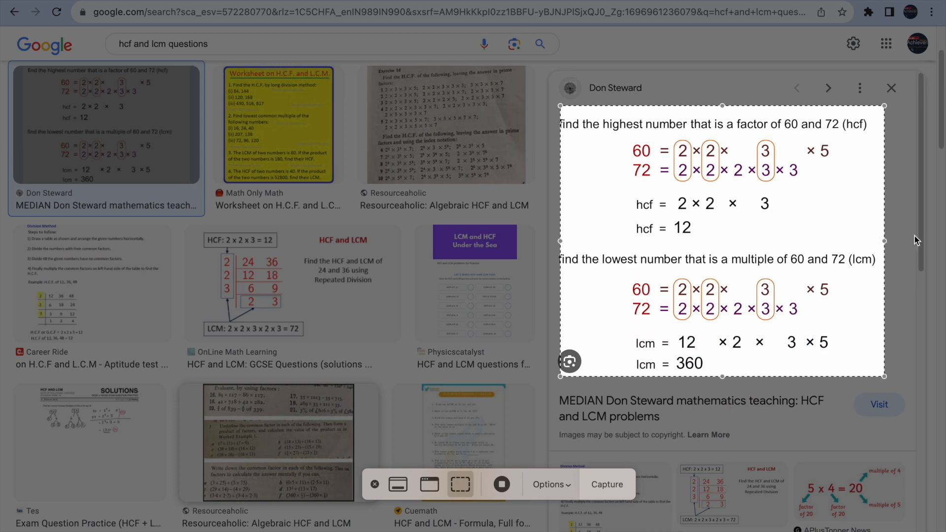
{"action": "left_click_drag", "start_coordinate": [885, 241], "coordinate": [904, 241]}
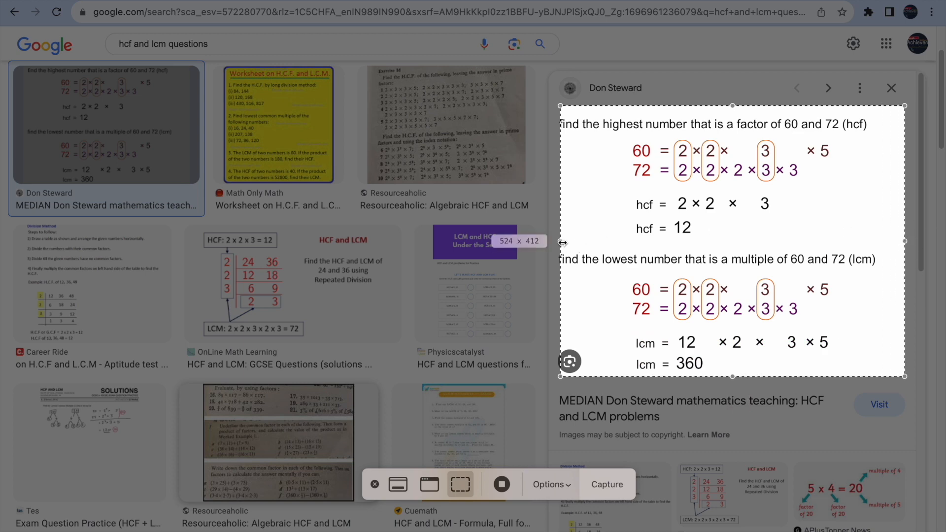
{"action": "left_click_drag", "start_coordinate": [562, 242], "coordinate": [554, 242]}
{"action": "left_click", "coordinate": [607, 485]}
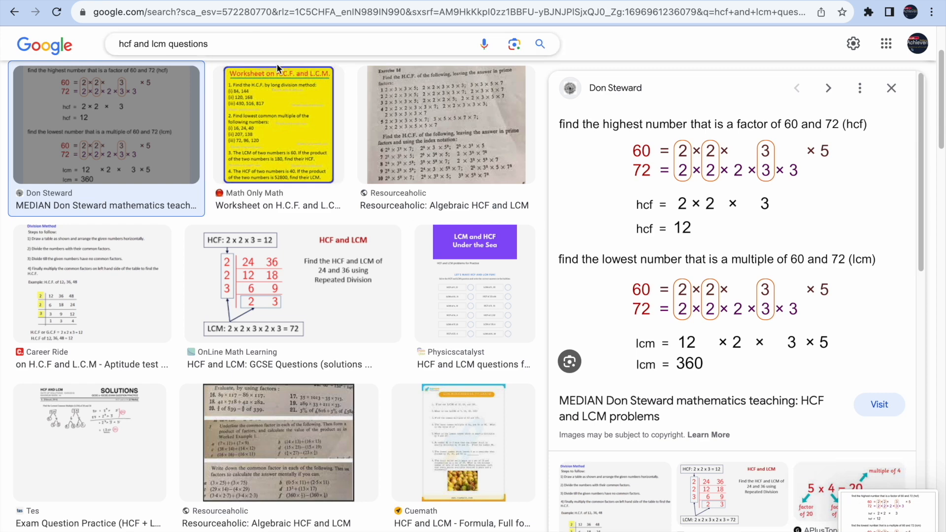
Step: Switch back to the Desmos activity, add an image card containing the Screenshot 2023-10-10 at 7.07.42 PM, and delete that card
{"action": "key", "text": "ctrl+Tab"}
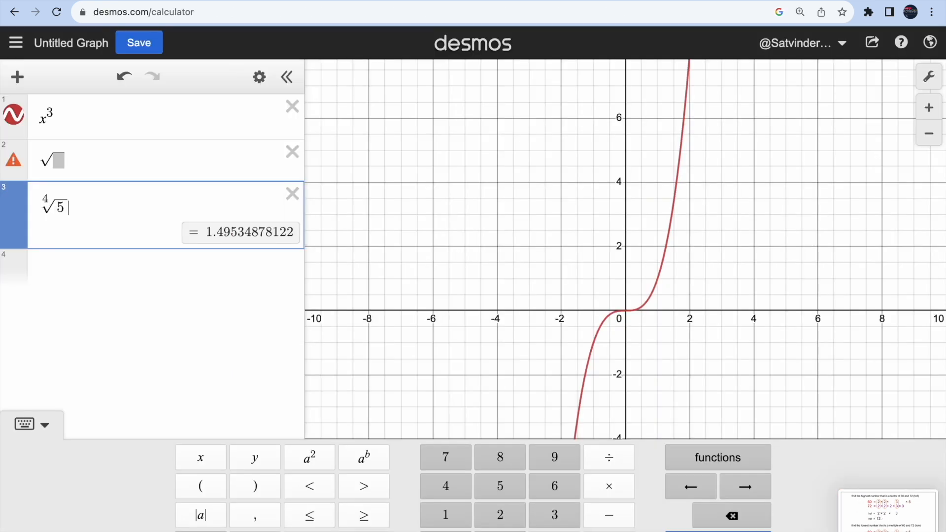
{"action": "key", "text": "ctrl+Tab"}
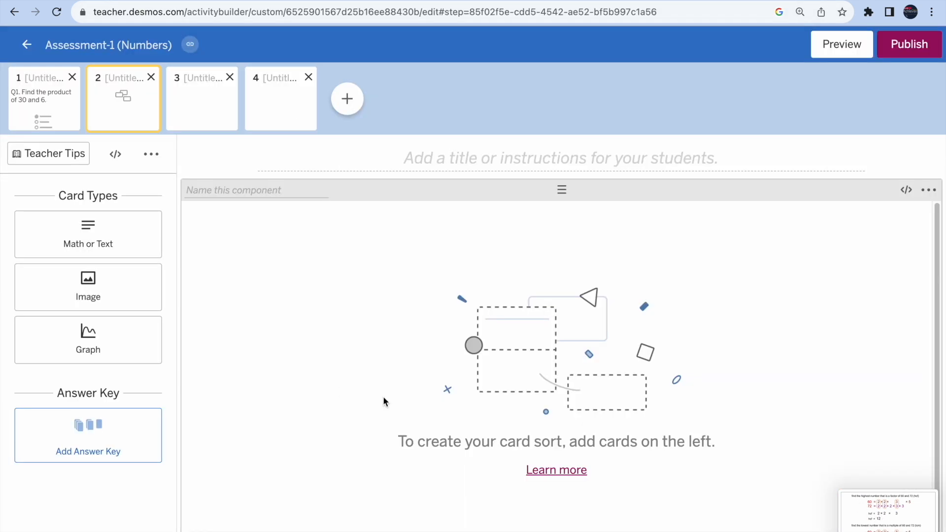
{"action": "left_click", "coordinate": [88, 295]}
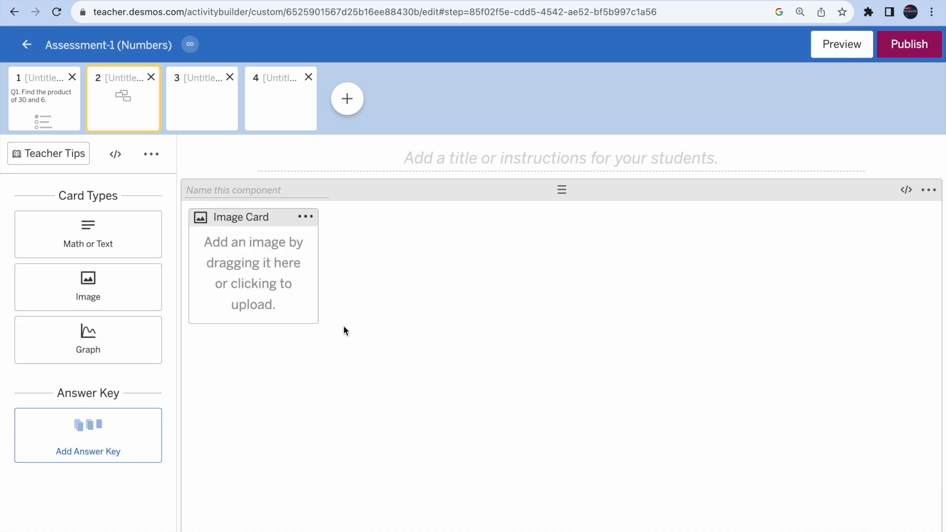
{"action": "left_click", "coordinate": [249, 274]}
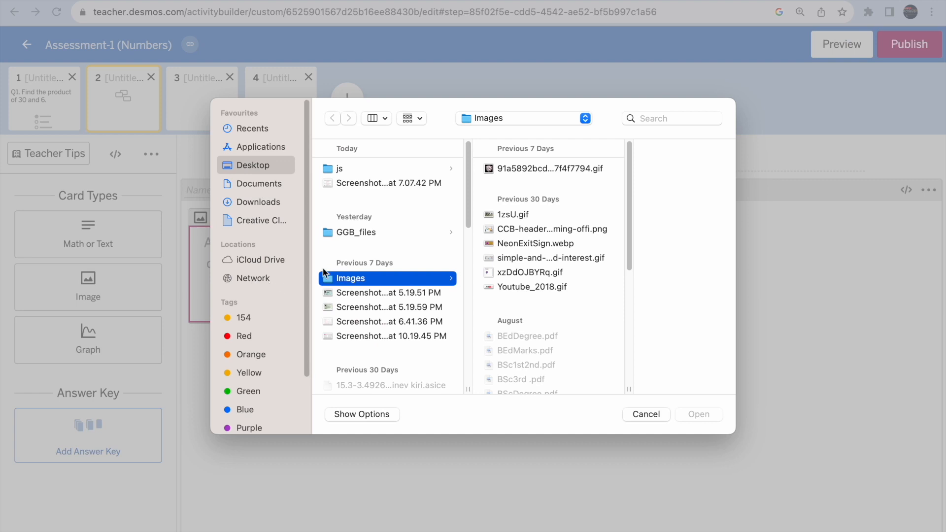
{"action": "left_click", "coordinate": [369, 184]}
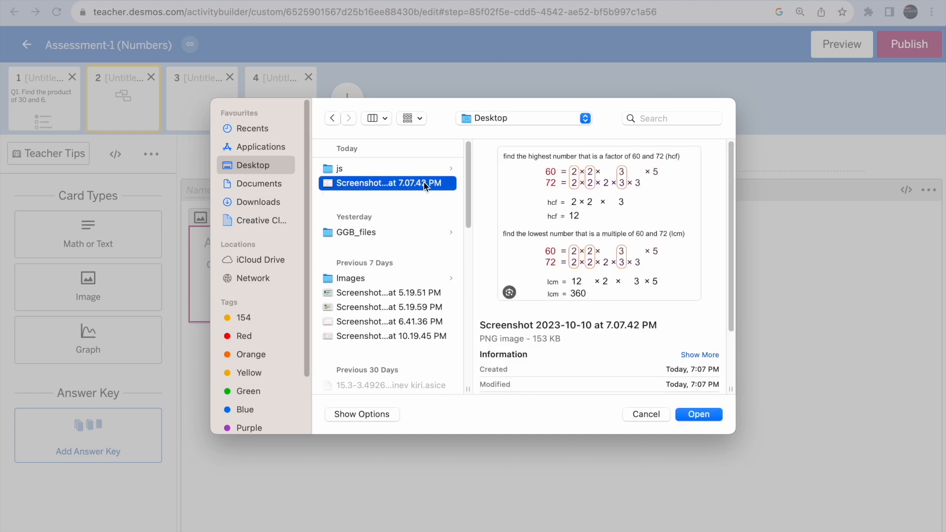
{"action": "left_click", "coordinate": [681, 417]}
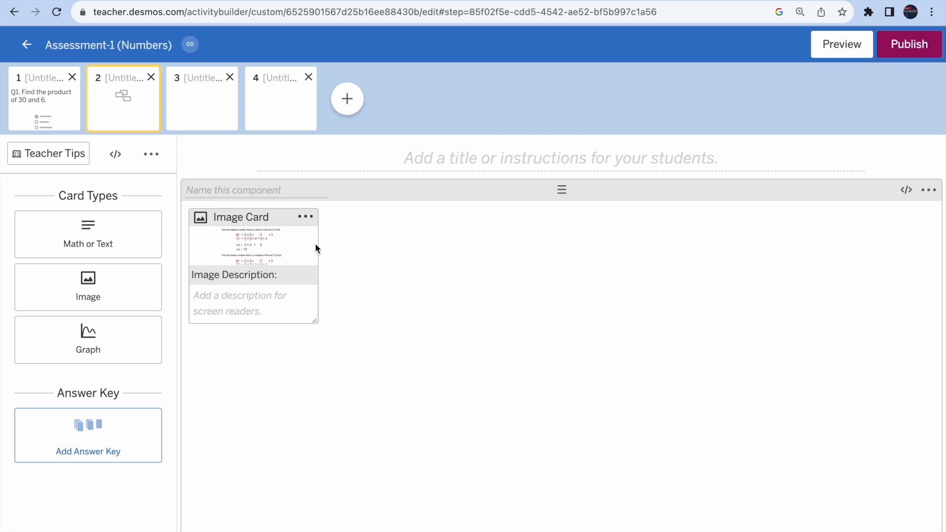
{"action": "left_click", "coordinate": [308, 218]}
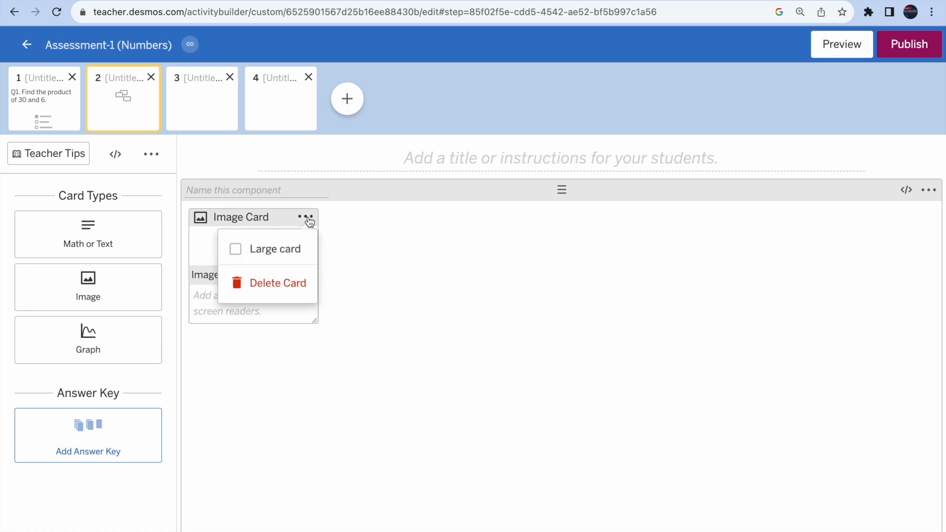
{"action": "left_click", "coordinate": [288, 289]}
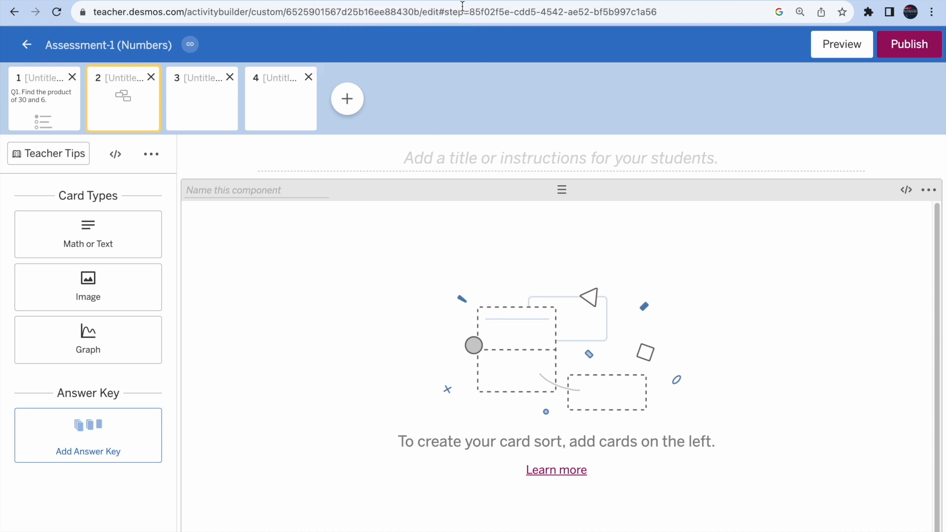
Step: Add two text cards to the card sort, reading "Factors of 18" and "1,2,3,6,18"
{"action": "left_click", "coordinate": [126, 235]}
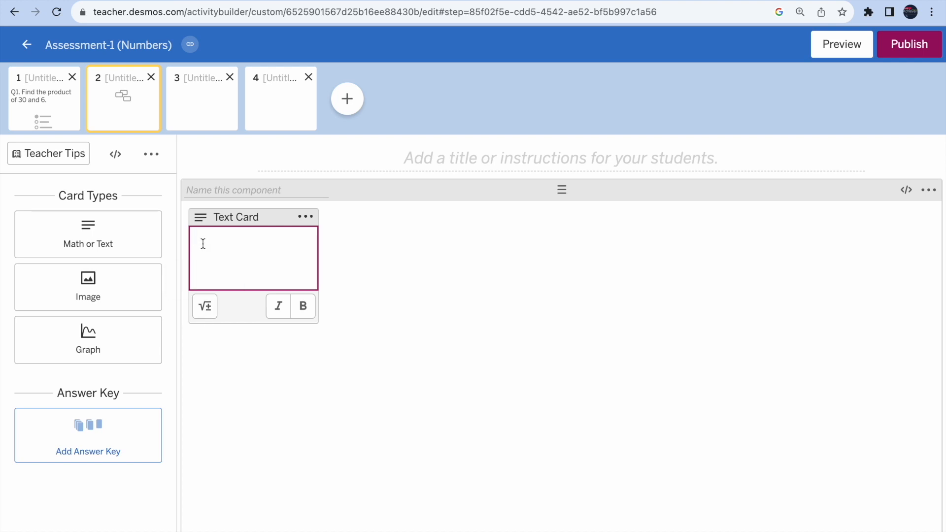
{"action": "type", "text": "Factors of 18"}
{"action": "left_click", "coordinate": [99, 243]}
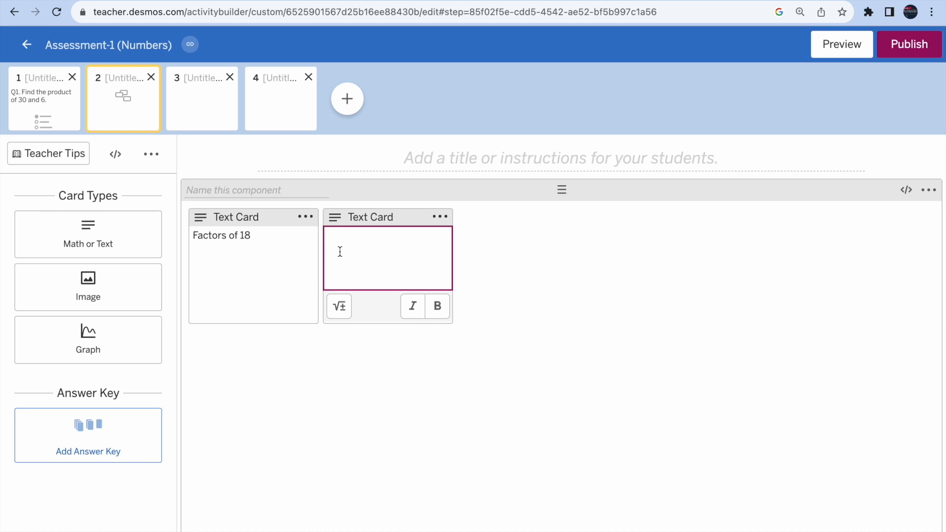
{"action": "type", "text": "1,2,3,6,18"}
{"action": "left_click", "coordinate": [552, 249]}
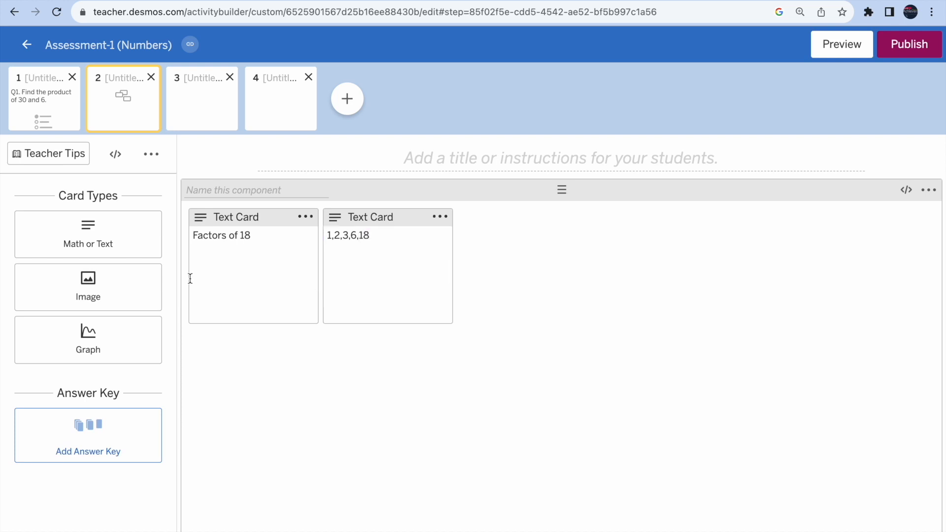
Step: Add a third text card reading "Prime factors : 2x3" and insert the math expression 3² after it
{"action": "left_click", "coordinate": [98, 242]}
{"action": "type", "text": "Prime factors :"}
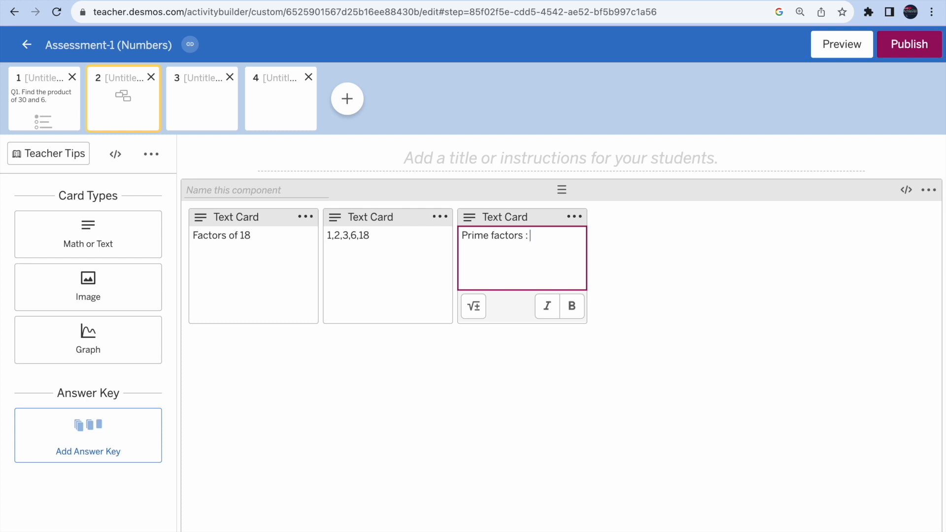
{"action": "type", "text": " 2x3"}
{"action": "left_click", "coordinate": [473, 306]}
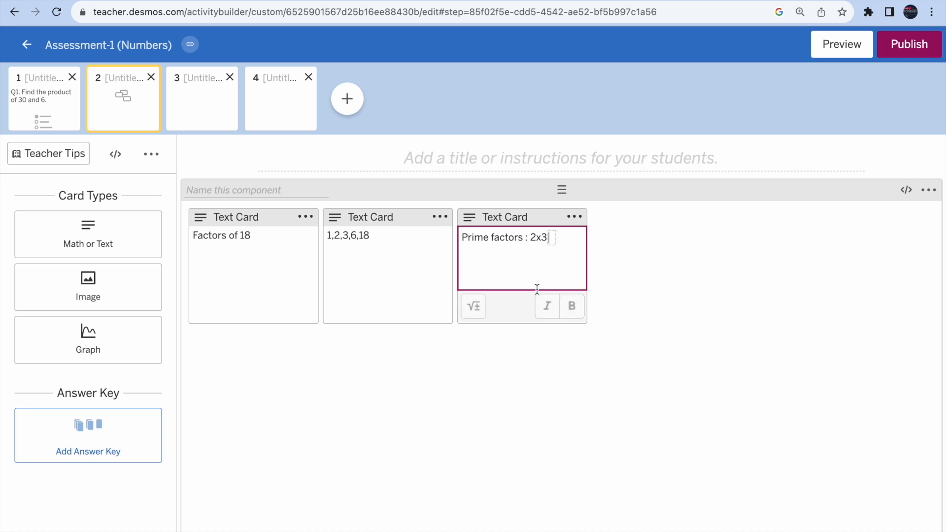
{"action": "type", "text": "3"}
{"action": "type", "text": "^"}
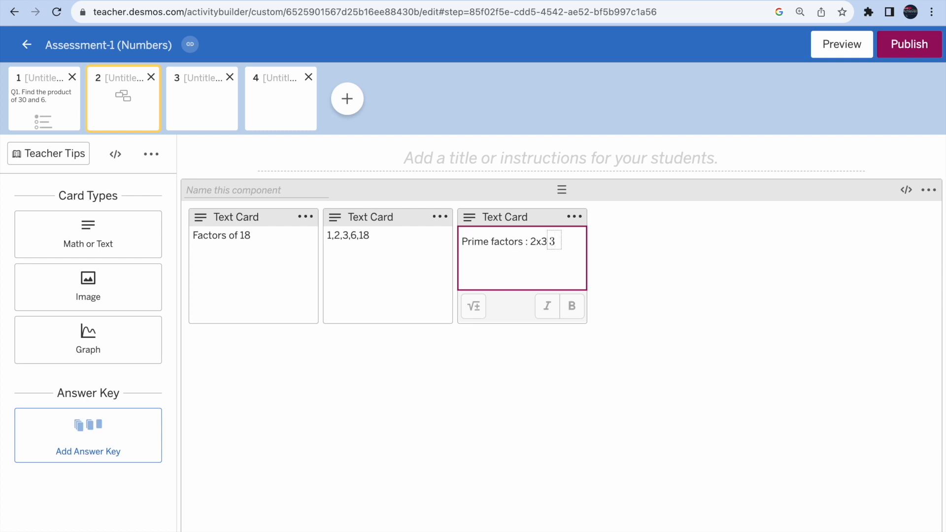
{"action": "type", "text": "2"}
Step: Correct the third card to read "Prime factors : 2 x 3²", with the 2 and 3² as math expressions
{"action": "left_click", "coordinate": [543, 242]}
{"action": "key", "text": "BackSpace"}
{"action": "left_click", "coordinate": [565, 243]}
{"action": "type", "text": "2x"}
{"action": "key", "text": "BackSpace"}
{"action": "key", "text": "BackSpace"}
{"action": "key", "text": "Left"}
{"action": "key", "text": "Left"}
{"action": "key", "text": "BackSpace"}
{"action": "left_click", "coordinate": [478, 311]}
{"action": "type", "text": "2"}
{"action": "left_click", "coordinate": [565, 239]}
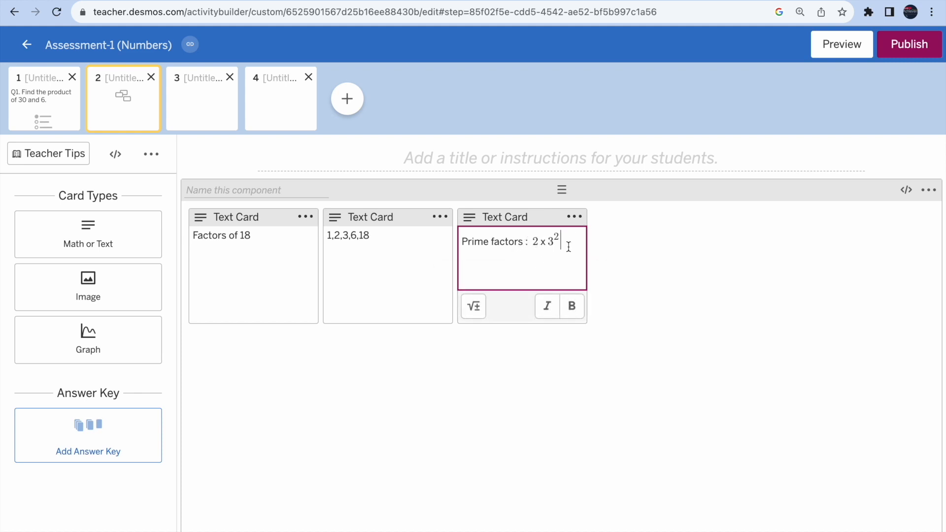
{"action": "left_click", "coordinate": [534, 244]}
{"action": "left_click", "coordinate": [564, 243]}
Step: Try the Large card option on the "Factors of 18" card and open the options of the "1,2,3,6,18" card
{"action": "left_click", "coordinate": [306, 220]}
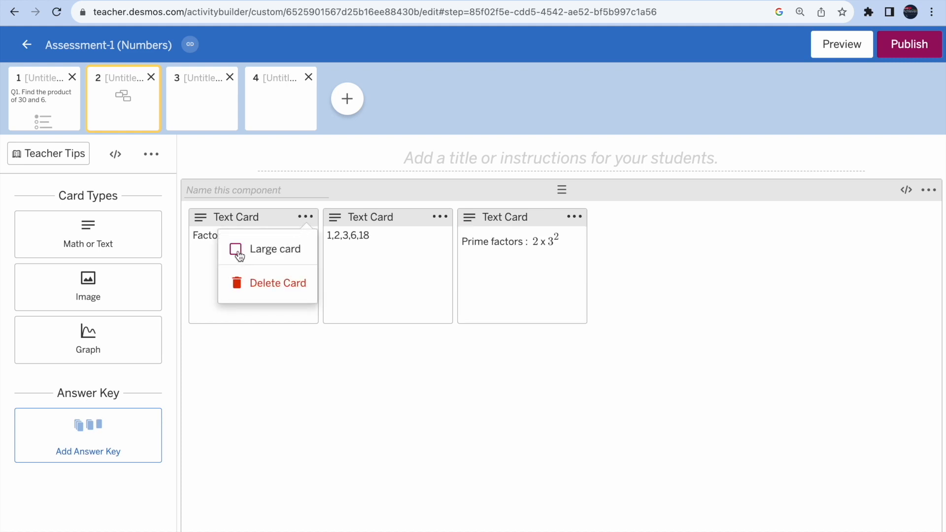
{"action": "left_click", "coordinate": [236, 251]}
{"action": "left_click", "coordinate": [339, 263]}
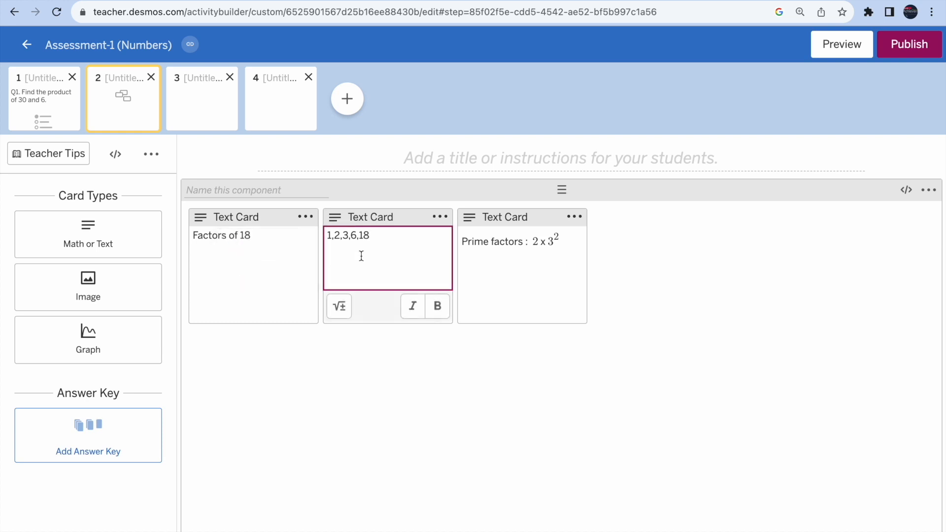
{"action": "left_click", "coordinate": [439, 221]}
{"action": "left_click", "coordinate": [492, 255]}
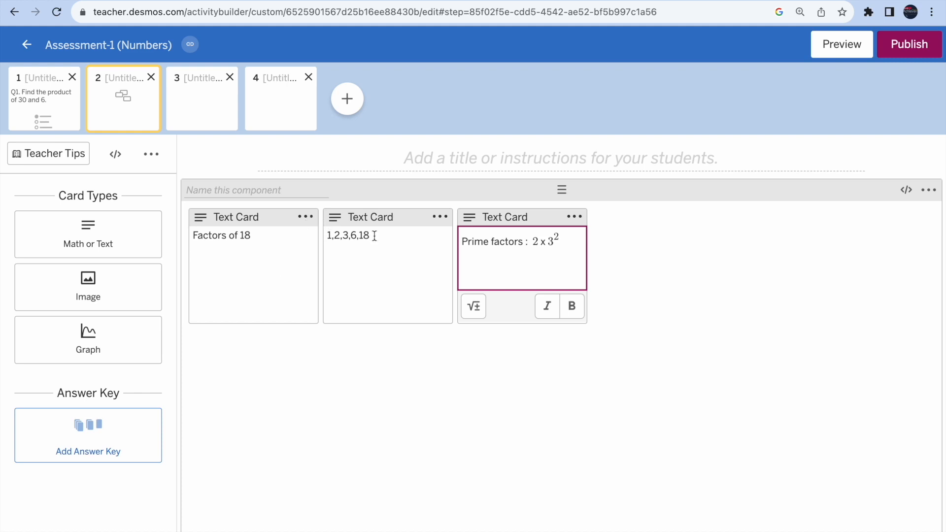
{"action": "left_click", "coordinate": [358, 371]}
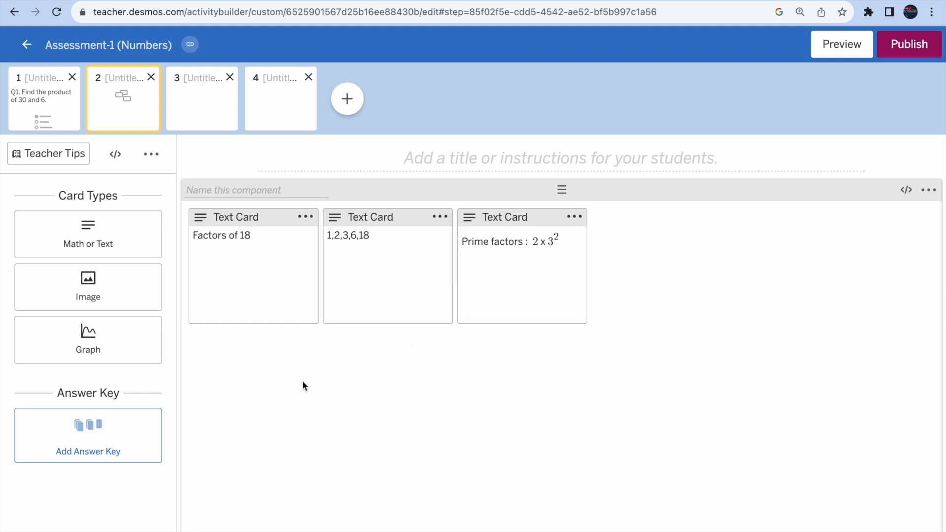
Step: Add a fourth text card, reuse the "Factors of 18" text in it, and change the number to 30
{"action": "left_click", "coordinate": [89, 250]}
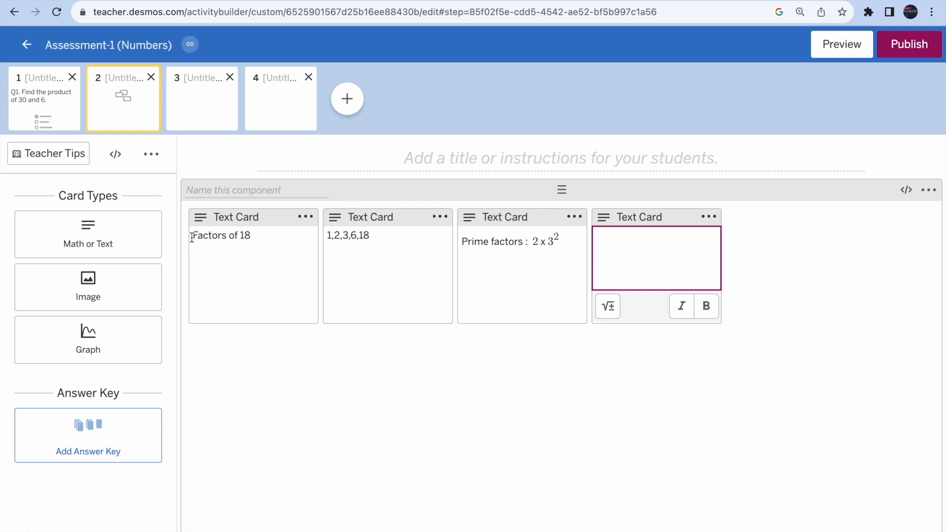
{"action": "left_click_drag", "start_coordinate": [192, 236], "coordinate": [267, 237]}
{"action": "key", "text": "ctrl+c"}
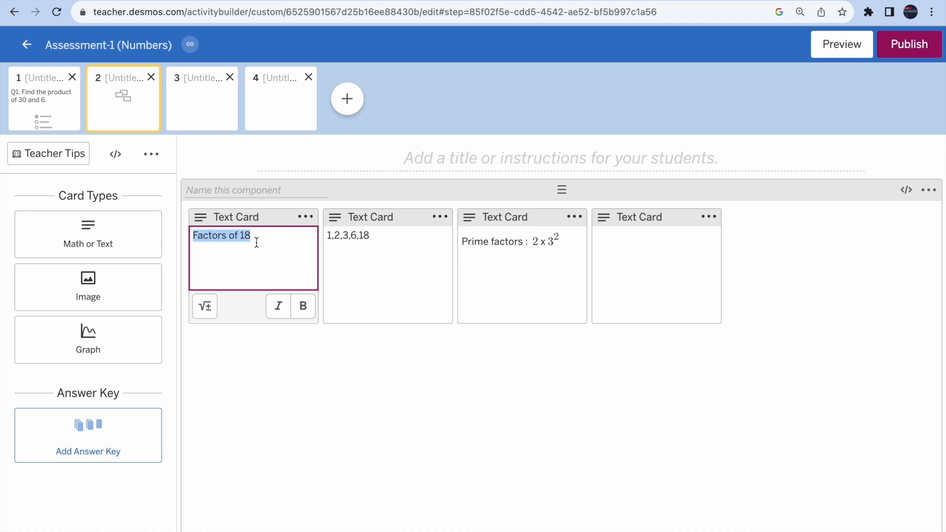
{"action": "left_click", "coordinate": [623, 241]}
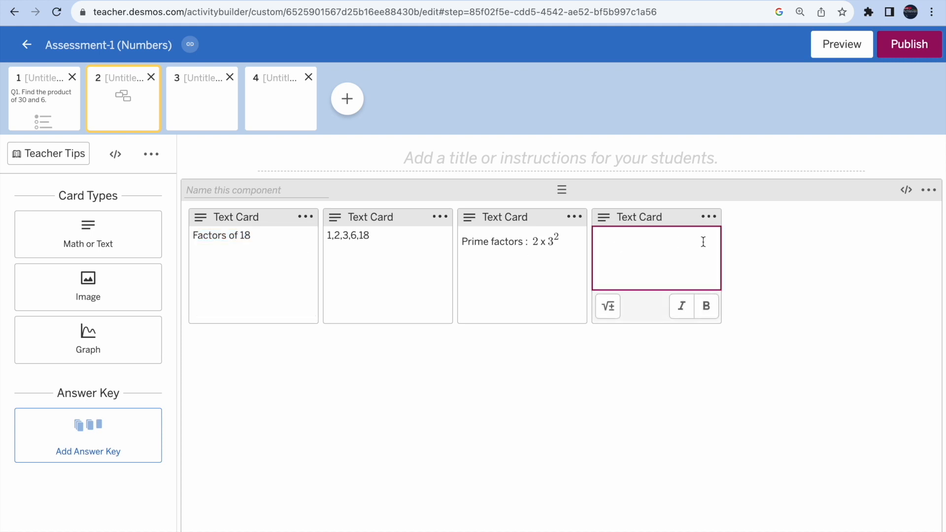
{"action": "key", "text": "ctrl+v"}
{"action": "key", "text": "BackSpace"}
{"action": "key", "text": "BackSpace"}
{"action": "type", "text": "30"}
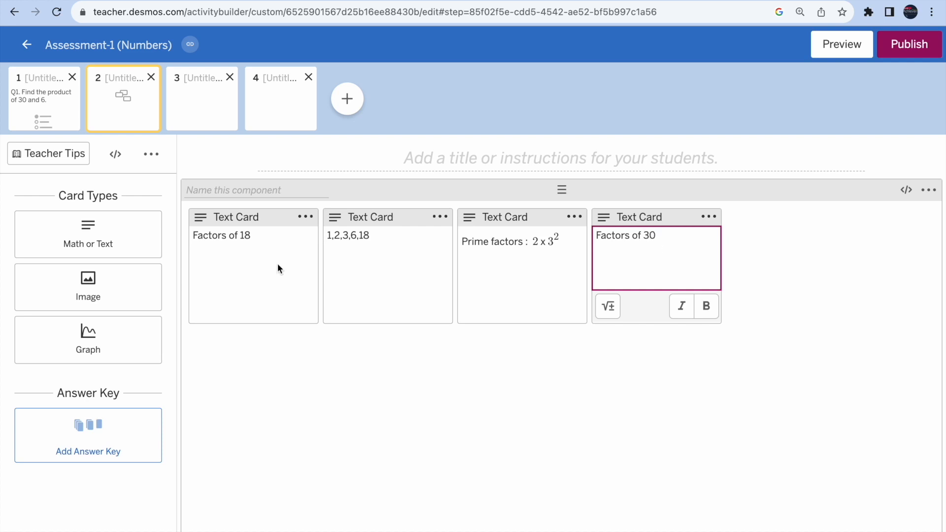
Step: Add a fifth text card listing the factors "1,2,3,5,6,10,15,30"
{"action": "left_click", "coordinate": [81, 241]}
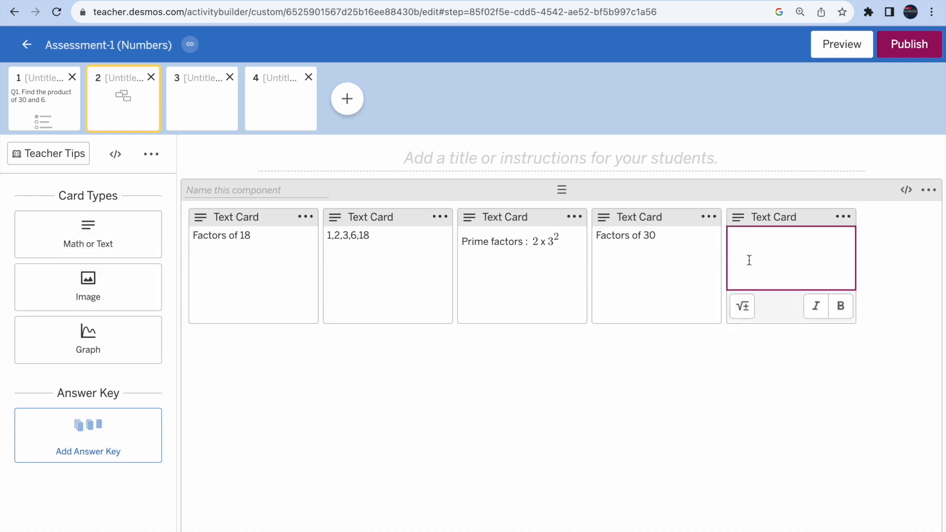
{"action": "type", "text": "1,2,3,5,10"}
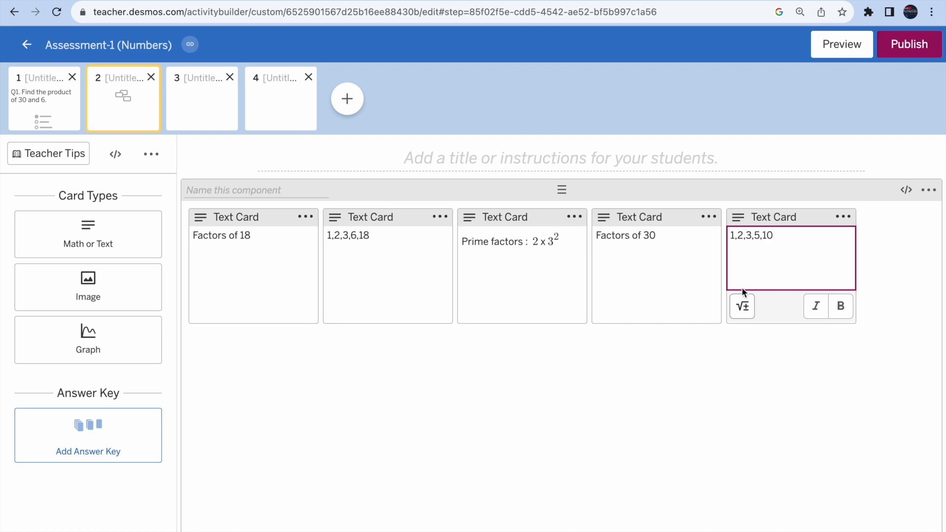
{"action": "left_click_drag", "start_coordinate": [763, 236], "coordinate": [763, 278]}
{"action": "type", "text": "6,10,15,20"}
{"action": "key", "text": "BackSpace"}
{"action": "key", "text": "BackSpace"}
{"action": "type", "text": "30"}
{"action": "left_click", "coordinate": [685, 380]}
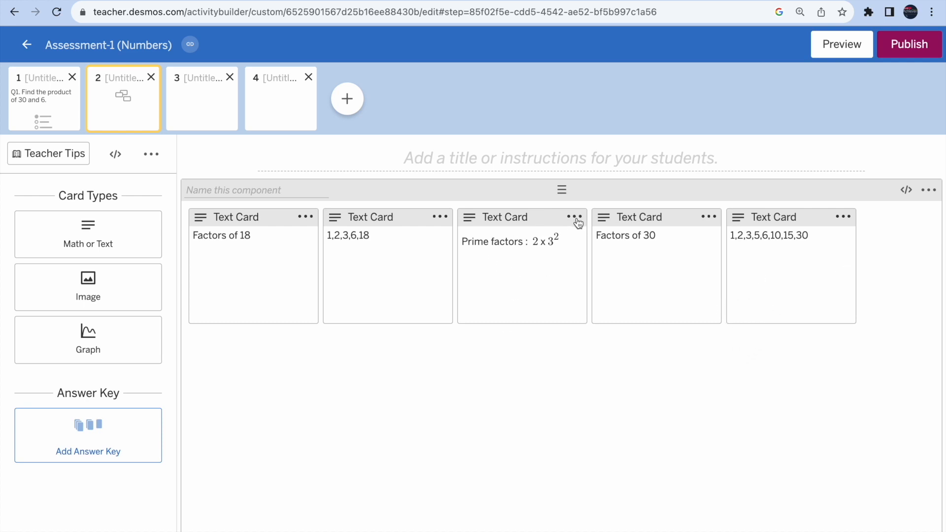
Step: Add a sixth text card and copy the "Prime factors : 2 x 3²" content from the third card into it
{"action": "left_click", "coordinate": [98, 246]}
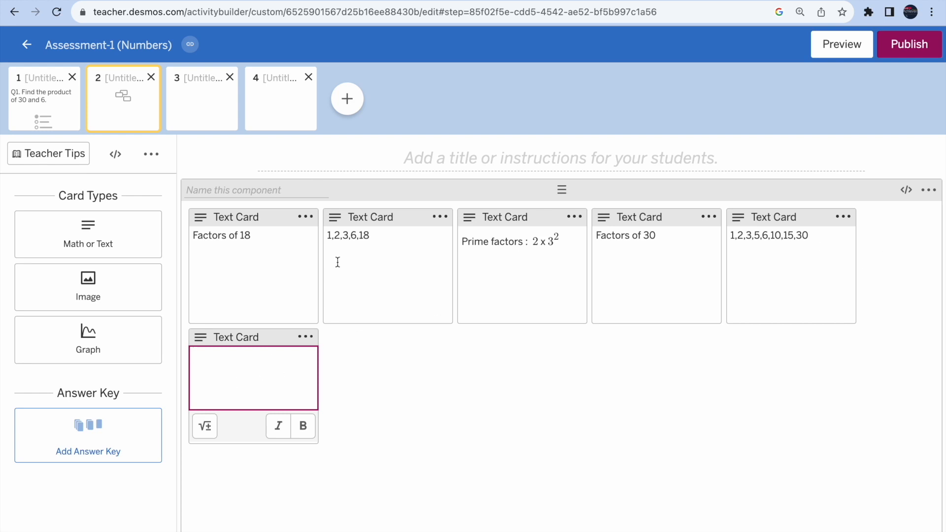
{"action": "left_click", "coordinate": [512, 246]}
{"action": "left_click_drag", "start_coordinate": [461, 242], "coordinate": [577, 242]}
{"action": "key", "text": "ctrl+c"}
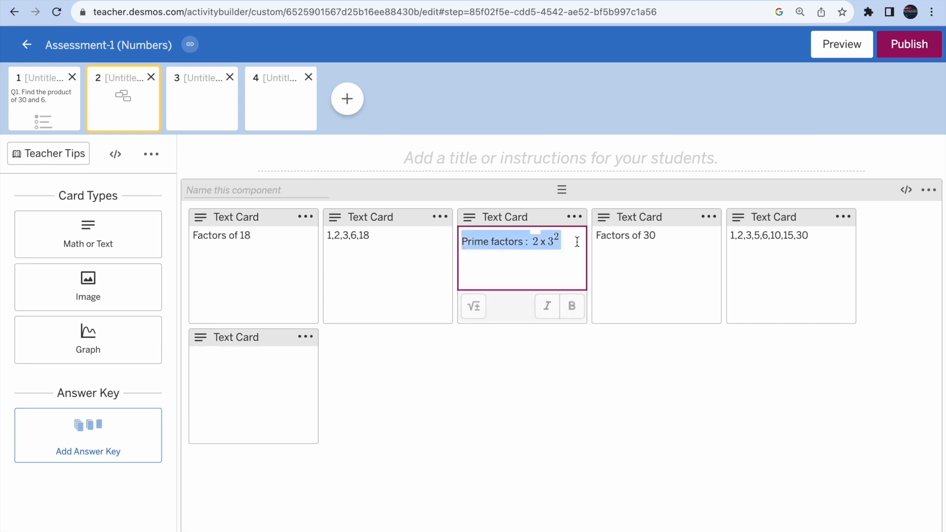
{"action": "left_click", "coordinate": [234, 367]}
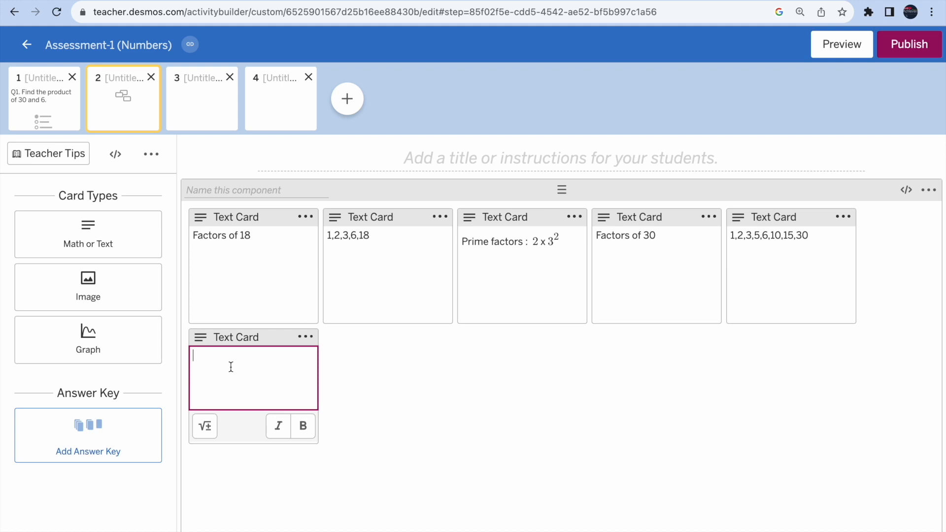
{"action": "key", "text": "ctrl+v"}
Step: Edit the sixth card to read "Prime factors : 2 x 3 x 5", with the 5 as a math expression
{"action": "left_click", "coordinate": [283, 363]}
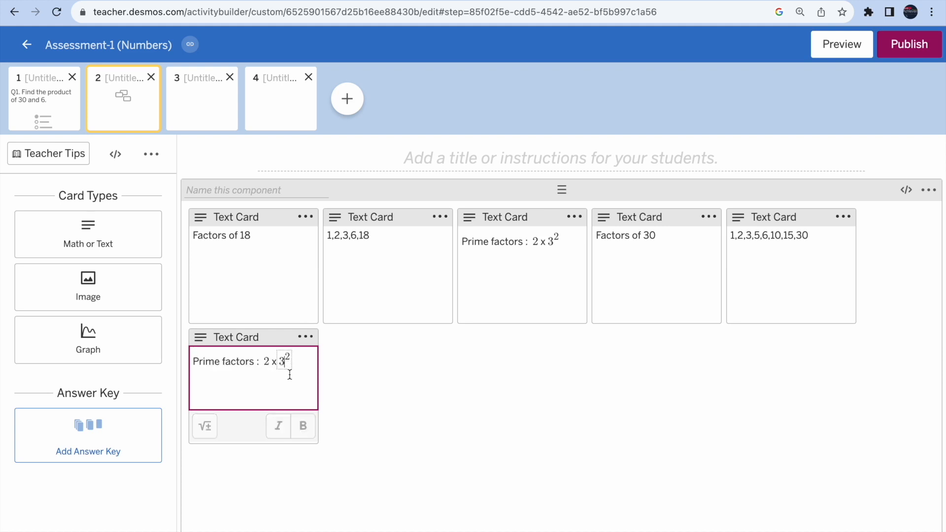
{"action": "key", "text": "Right"}
{"action": "key", "text": "BackSpace"}
{"action": "key", "text": "Right"}
{"action": "type", "text": "x"}
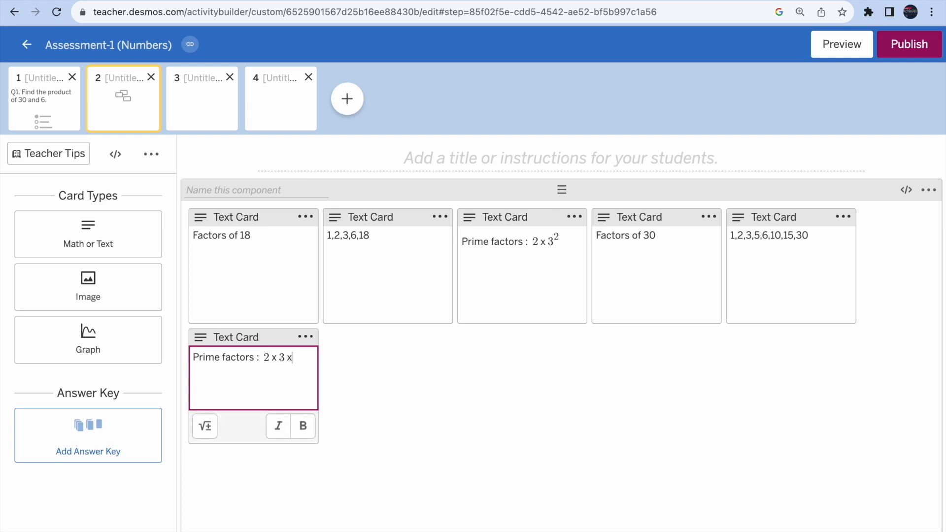
{"action": "left_click", "coordinate": [204, 427]}
{"action": "type", "text": "5"}
{"action": "left_click", "coordinate": [400, 375]}
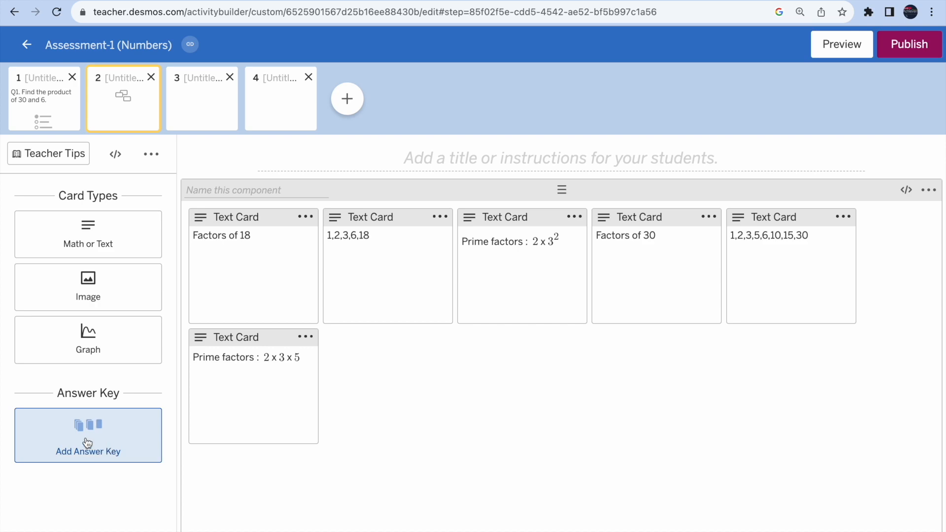
Step: Start an answer key and group "1,2,3,6,18" and "Prime factors : 2 x 3²" under "Factors of 18"
{"action": "left_click", "coordinate": [100, 448]}
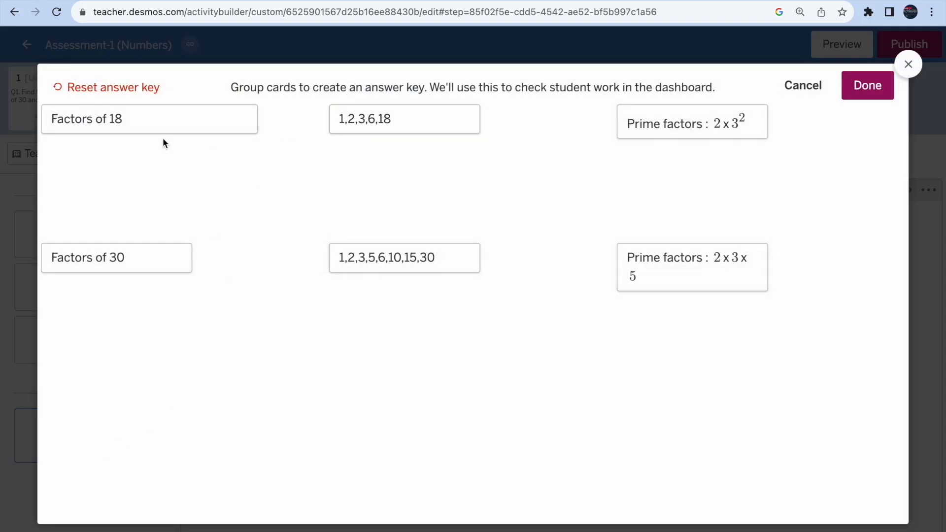
{"action": "left_click_drag", "start_coordinate": [406, 124], "coordinate": [169, 131]}
{"action": "left_click_drag", "start_coordinate": [676, 124], "coordinate": [131, 138]}
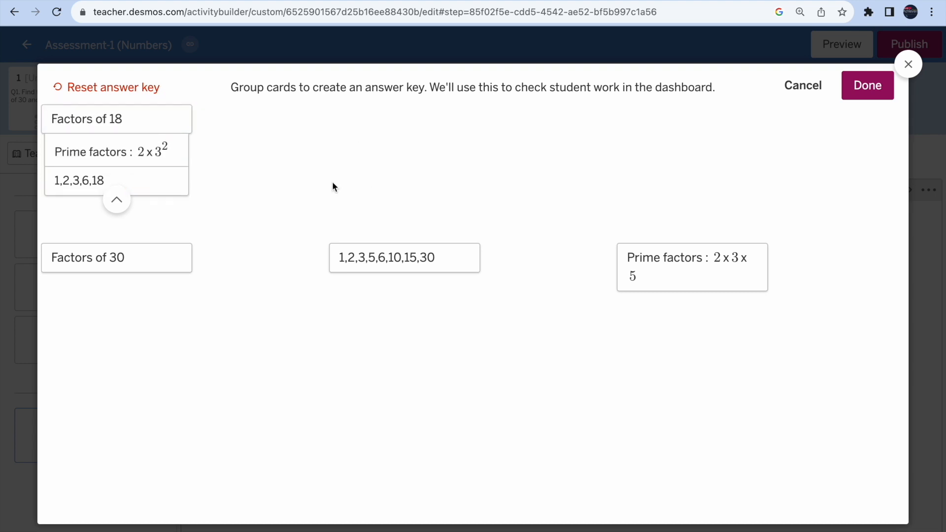
{"action": "mouse_move", "coordinate": [158, 163]}
{"action": "left_mouse_down"}
{"action": "mouse_move", "coordinate": [313, 154]}
{"action": "mouse_move", "coordinate": [162, 151]}
{"action": "left_mouse_up"}
Step: Group "1,2,3,5,6,10,15,30" and "Prime factors : 2 x 3 x 5" under "Factors of 30", and save the answer key
{"action": "left_click_drag", "start_coordinate": [105, 261], "coordinate": [151, 356]}
{"action": "left_click_drag", "start_coordinate": [361, 272], "coordinate": [193, 353]}
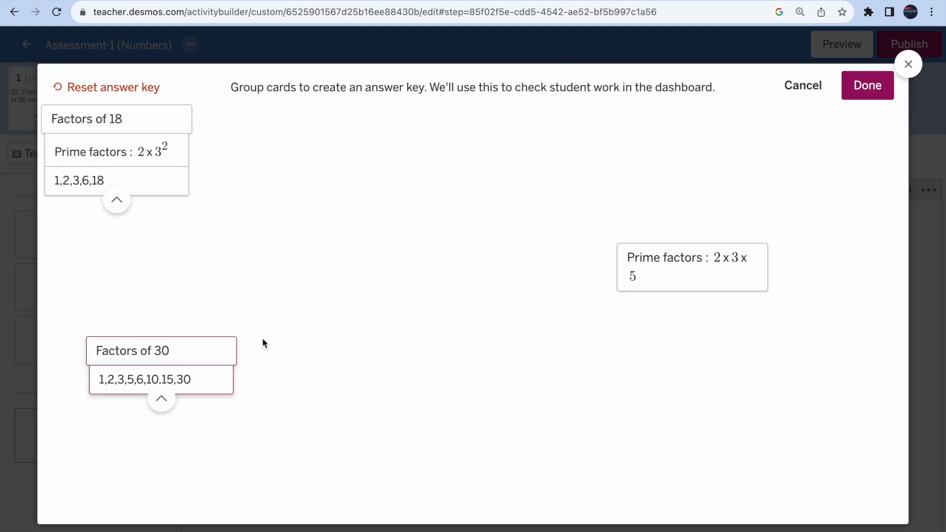
{"action": "left_click_drag", "start_coordinate": [686, 268], "coordinate": [159, 364]}
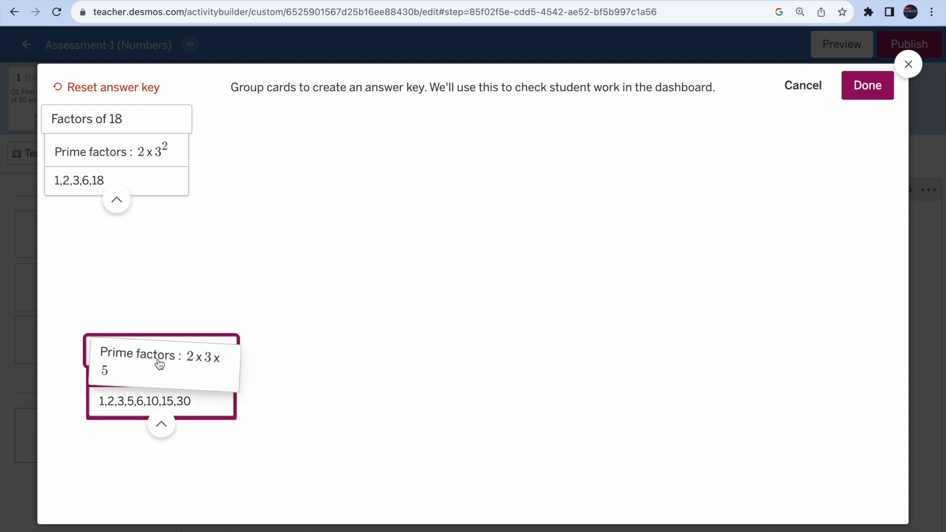
{"action": "left_click_drag", "start_coordinate": [159, 363], "coordinate": [160, 365]}
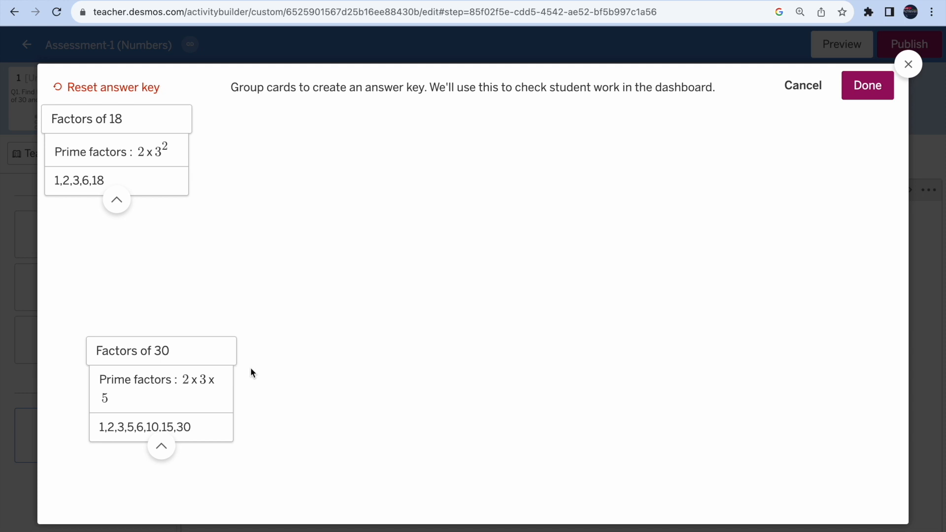
{"action": "left_click", "coordinate": [855, 101]}
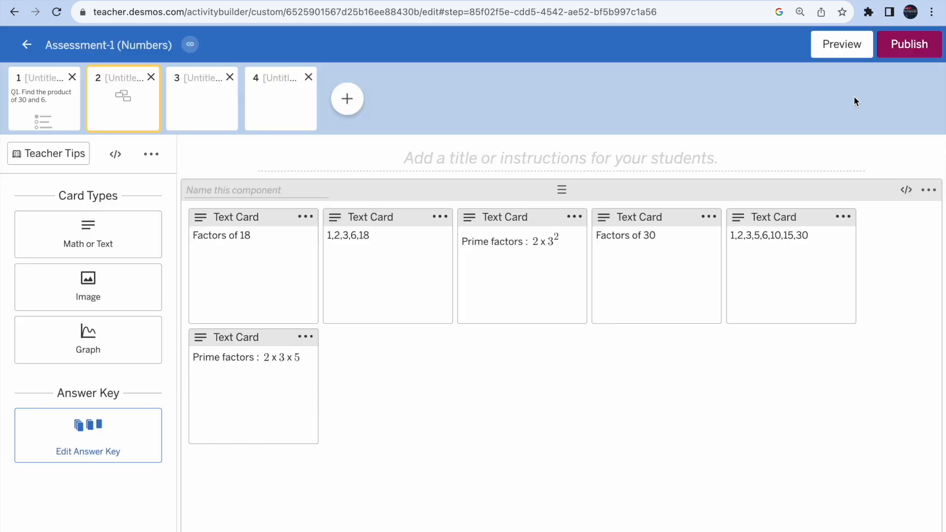
Step: Preview the card sort as a student and check the Large card option on the "Factors of 18" card
{"action": "left_click", "coordinate": [841, 46]}
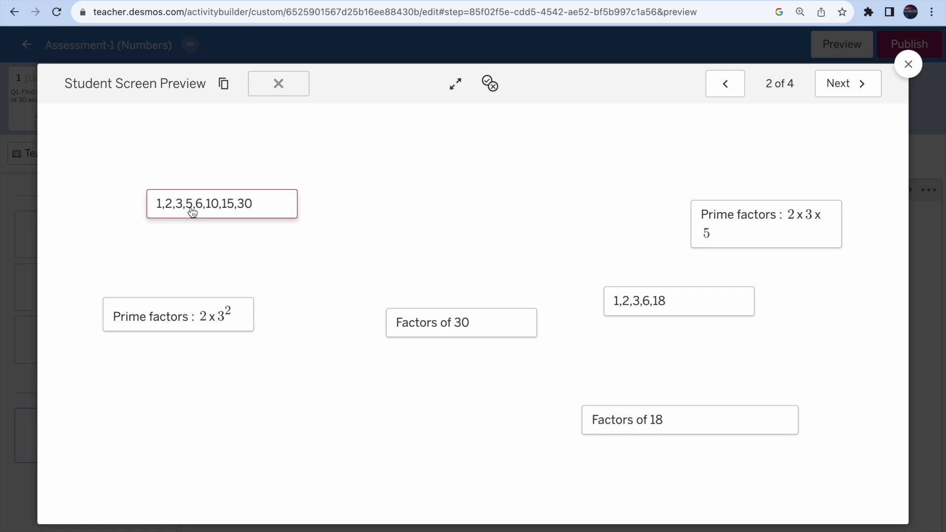
{"action": "left_click", "coordinate": [908, 64]}
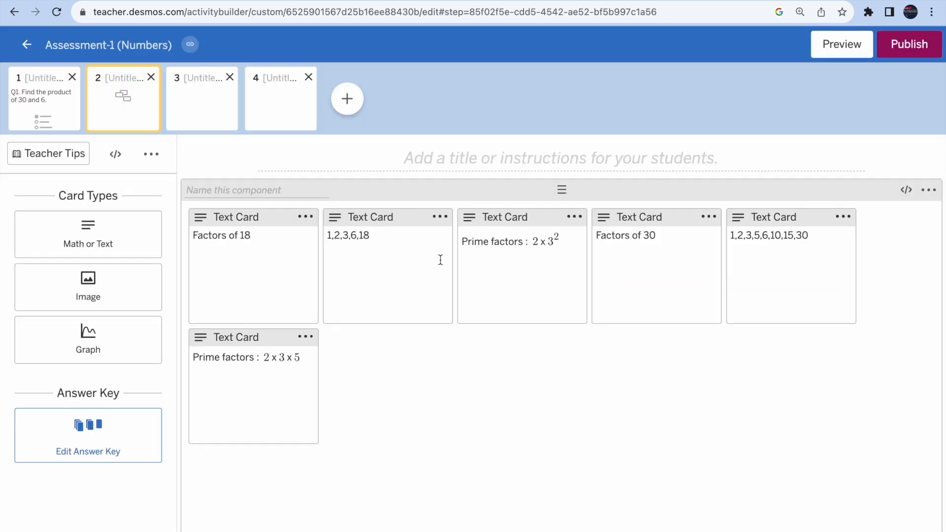
{"action": "left_click", "coordinate": [306, 218]}
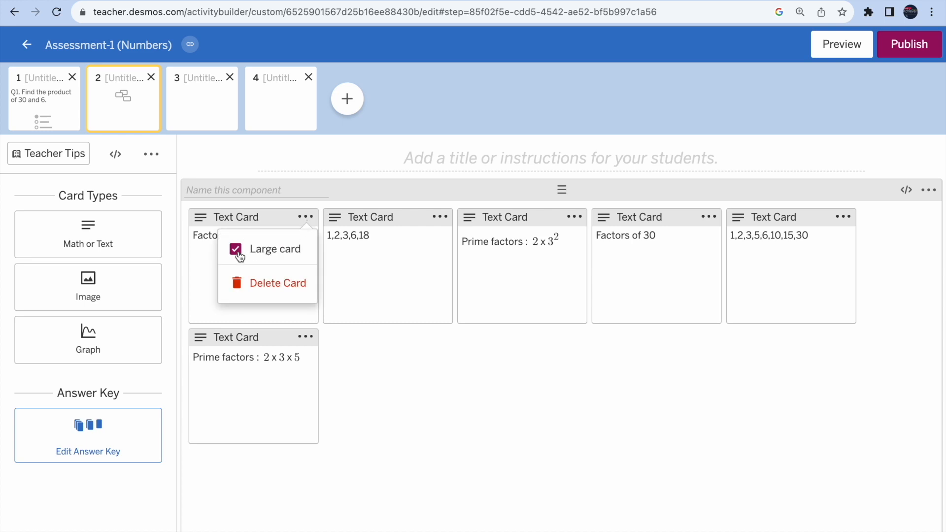
{"action": "left_click", "coordinate": [370, 259]}
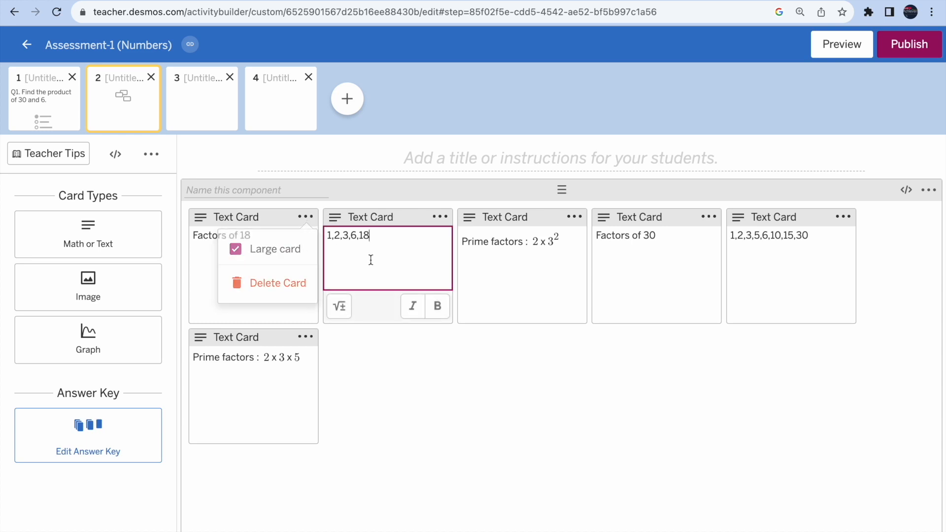
Step: Make the text of the "Factors of 18" and "Factors of 30" cards bold
{"action": "left_click", "coordinate": [192, 238]}
{"action": "left_click_drag", "start_coordinate": [192, 238], "coordinate": [279, 236]}
{"action": "left_click", "coordinate": [303, 308]}
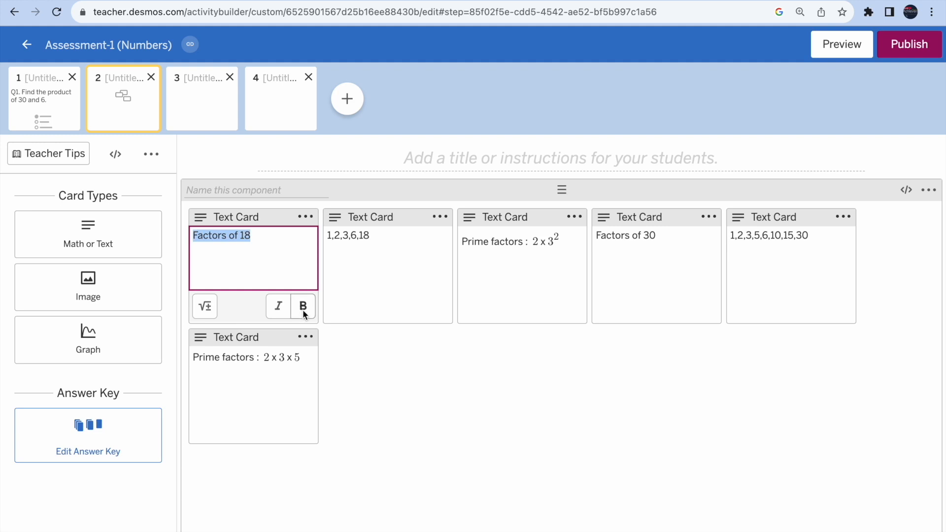
{"action": "left_click", "coordinate": [386, 283]}
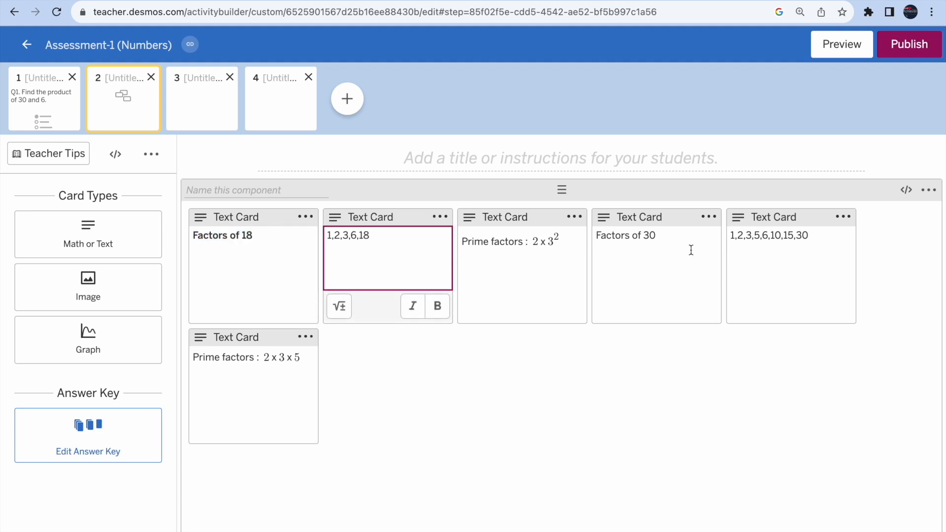
{"action": "left_click_drag", "start_coordinate": [594, 239], "coordinate": [665, 239]}
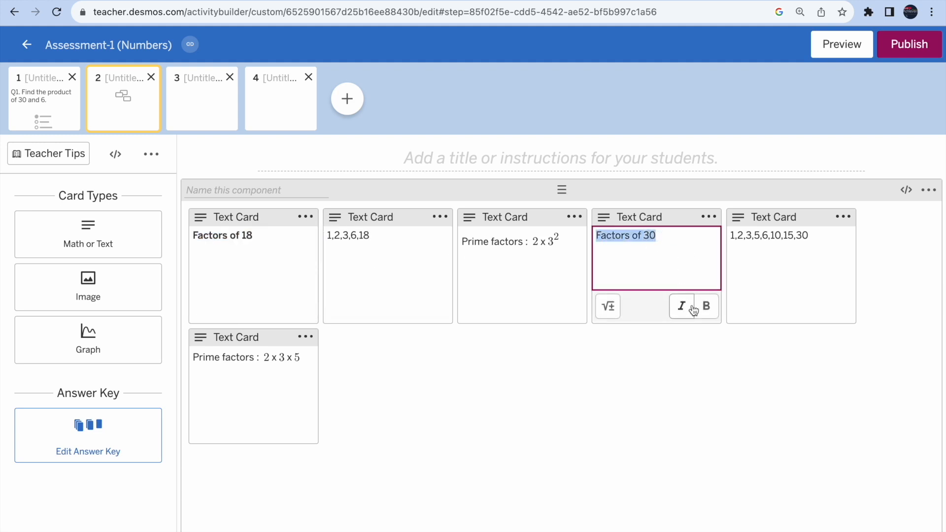
{"action": "left_click", "coordinate": [707, 306]}
Step: Make "Factors of 30" a large card and indent the text on both the "Factors of 30" and "Factors of 18" cards
{"action": "left_click", "coordinate": [709, 218]}
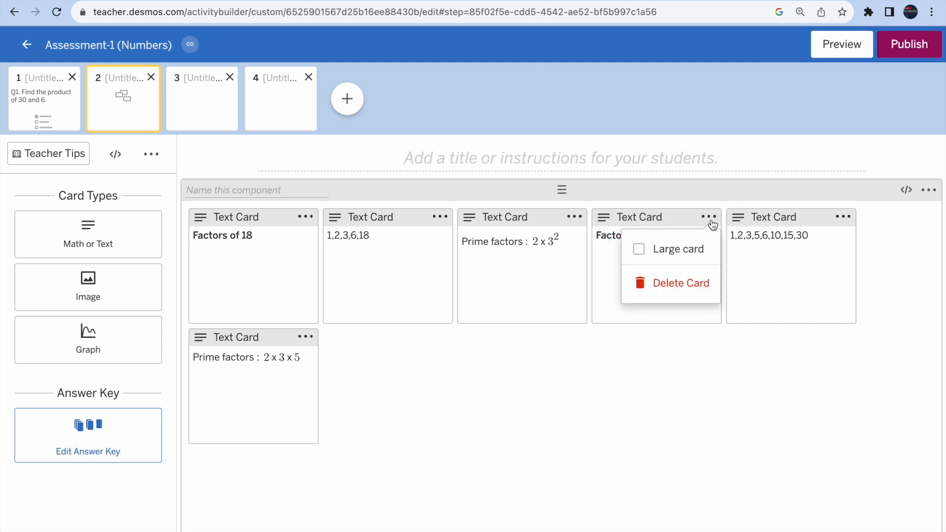
{"action": "left_click", "coordinate": [639, 249]}
{"action": "left_click", "coordinate": [617, 252]}
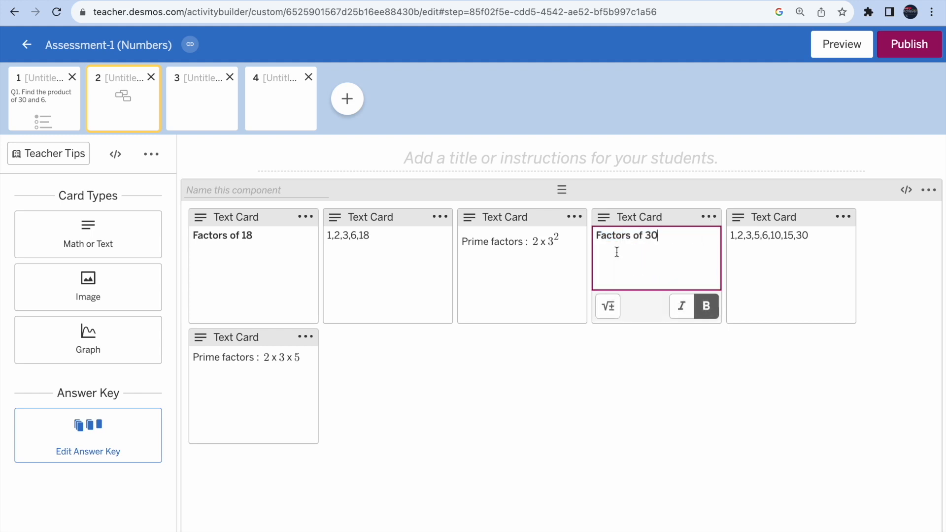
{"action": "left_click", "coordinate": [596, 238]}
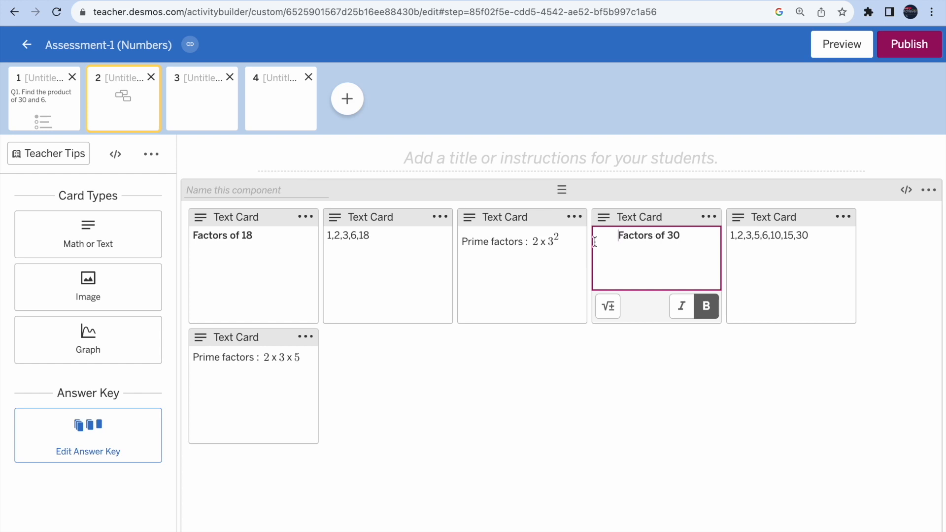
{"action": "left_click", "coordinate": [194, 238]}
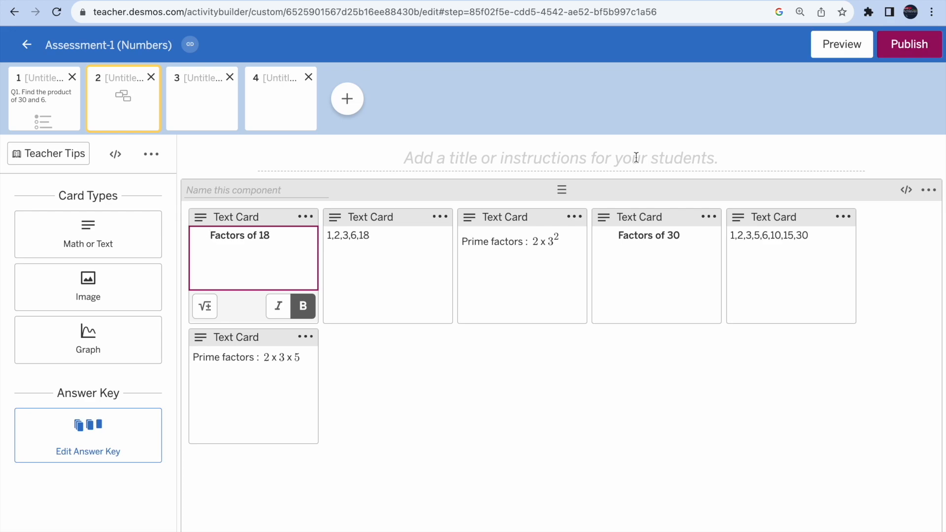
Step: Preview the student screen and try moving the heading cards and the "Prime factors : 2 x 3 x 5" card around
{"action": "left_click", "coordinate": [838, 46]}
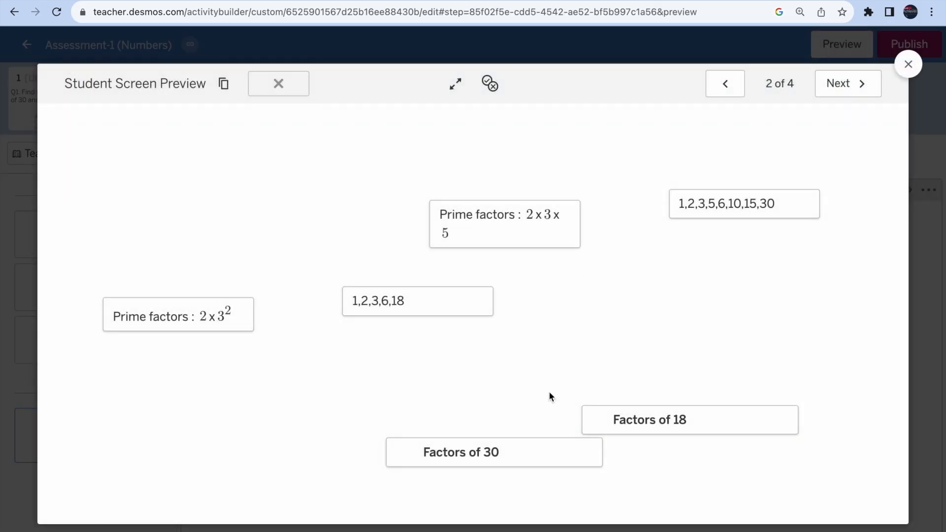
{"action": "left_click_drag", "start_coordinate": [498, 465], "coordinate": [463, 419]}
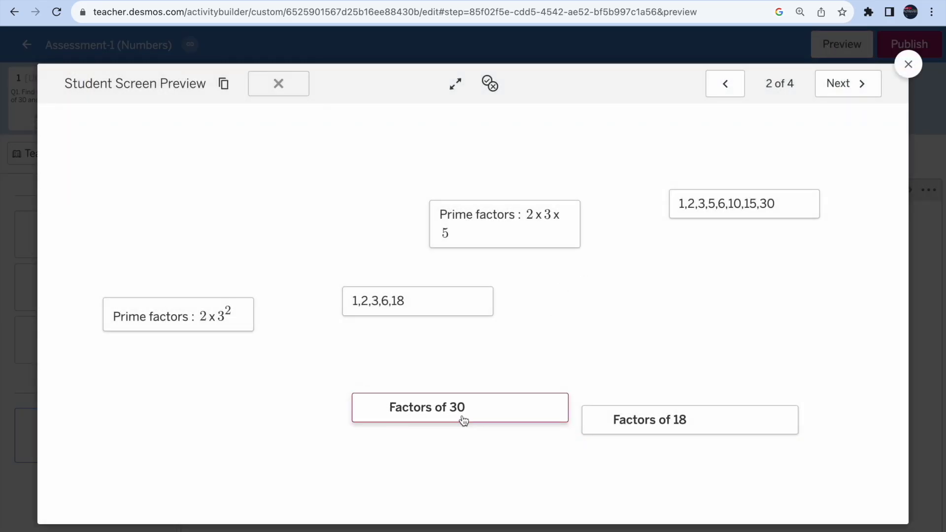
{"action": "left_click_drag", "start_coordinate": [675, 423], "coordinate": [689, 398]}
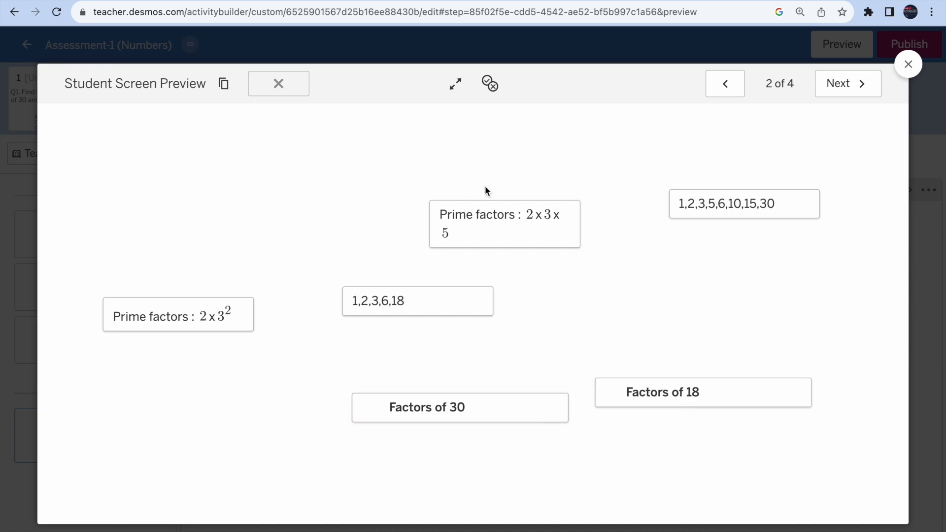
{"action": "left_click_drag", "start_coordinate": [528, 224], "coordinate": [452, 218]}
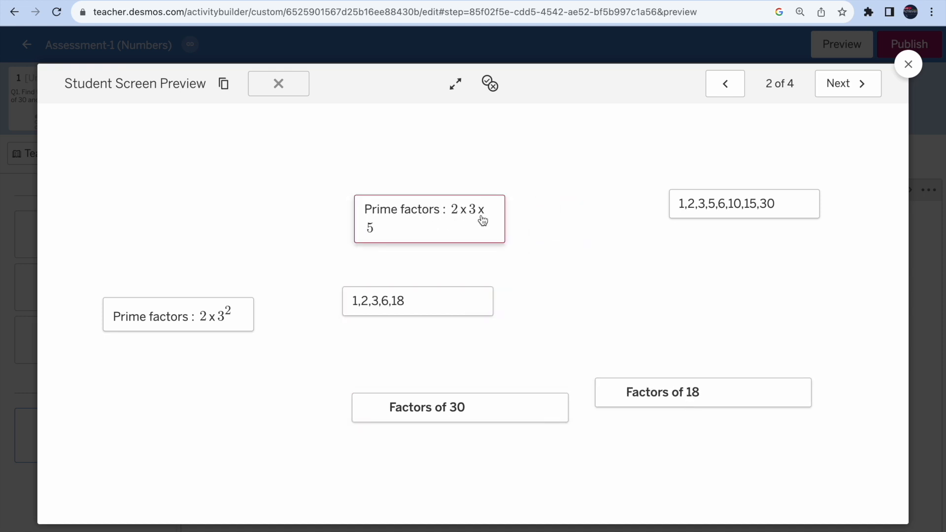
{"action": "left_click", "coordinate": [908, 65]}
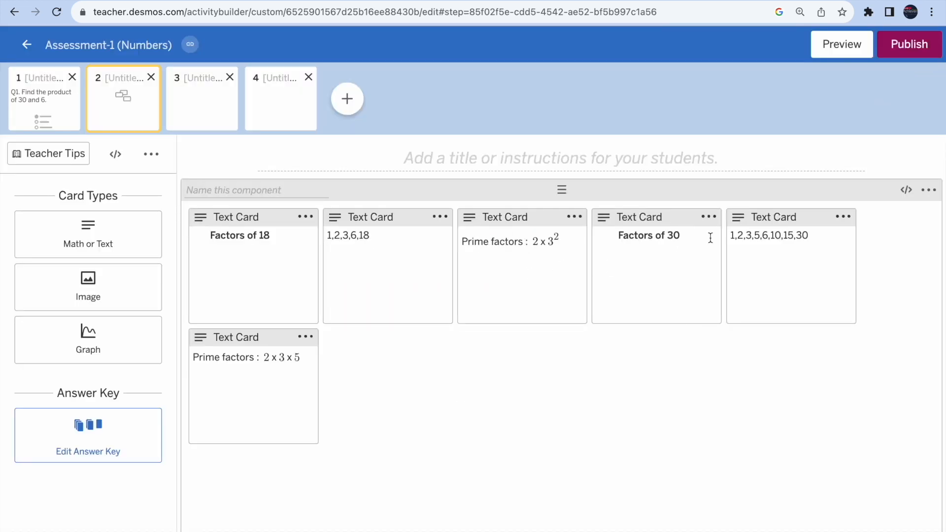
Step: Put "2 x 3 x 5" on its own line in the sixth card and open the student preview
{"action": "left_click", "coordinate": [262, 357]}
{"action": "key", "text": "Return"}
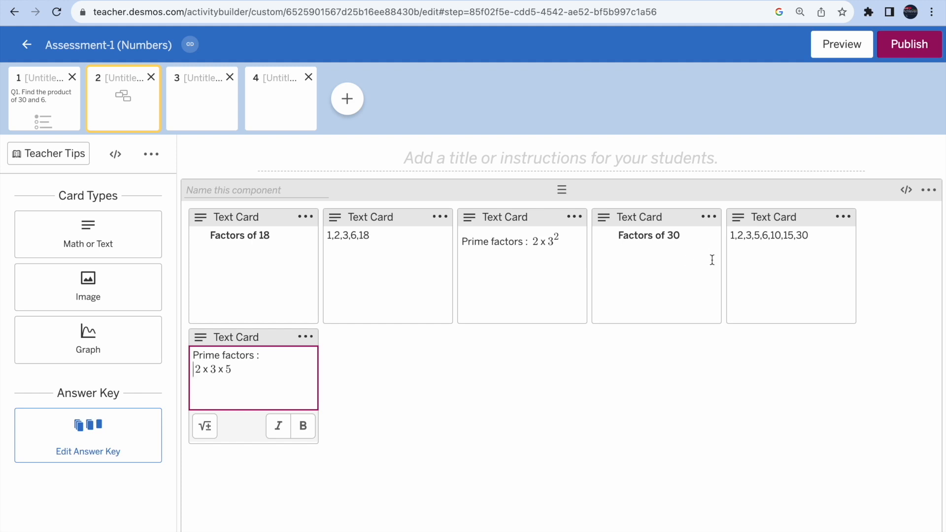
{"action": "left_click", "coordinate": [844, 50]}
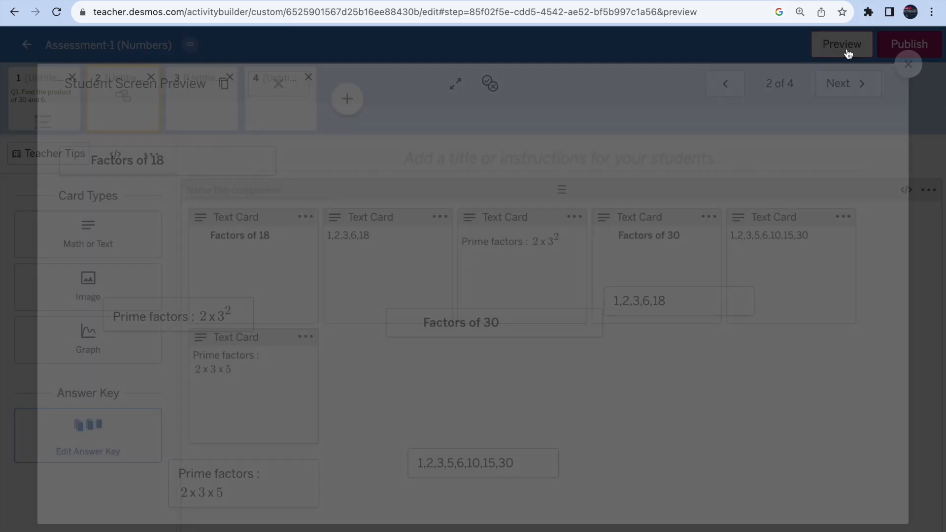
Step: Test the card sort by grouping the factor lists and prime factors under their matching "Factors of 18" and "Factors of 30" cards
{"action": "left_click_drag", "start_coordinate": [517, 331], "coordinate": [449, 270]}
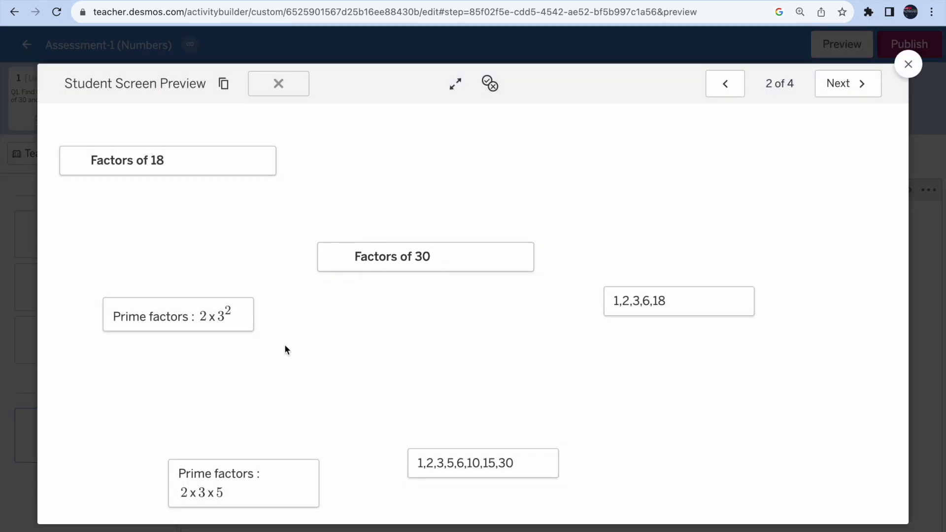
{"action": "mouse_move", "coordinate": [215, 332]}
{"action": "left_mouse_down"}
{"action": "mouse_move", "coordinate": [188, 297]}
{"action": "mouse_move", "coordinate": [224, 339]}
{"action": "left_mouse_up"}
{"action": "left_click_drag", "start_coordinate": [386, 266], "coordinate": [386, 173]}
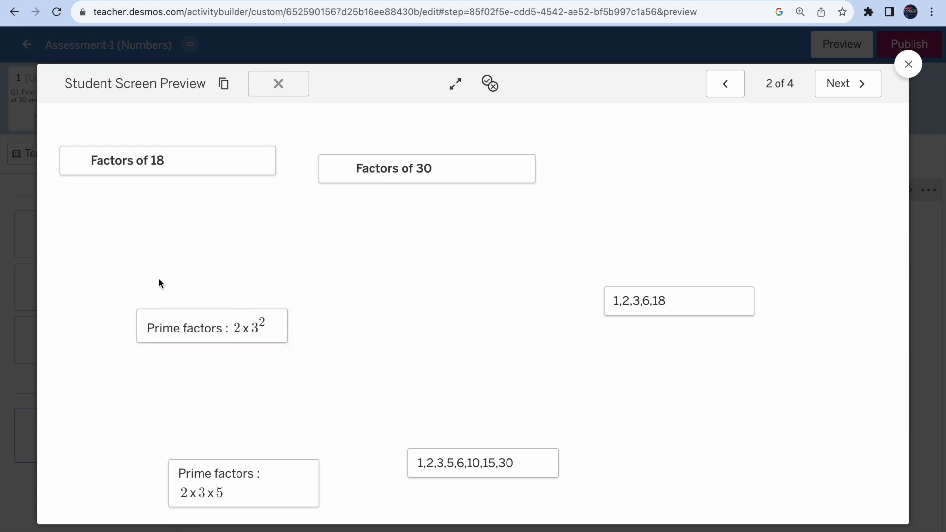
{"action": "left_click_drag", "start_coordinate": [655, 304], "coordinate": [458, 302]}
{"action": "left_click_drag", "start_coordinate": [220, 335], "coordinate": [165, 171]}
{"action": "left_click_drag", "start_coordinate": [233, 472], "coordinate": [422, 176]}
{"action": "left_click_drag", "start_coordinate": [460, 317], "coordinate": [156, 187]}
{"action": "left_click_drag", "start_coordinate": [460, 464], "coordinate": [375, 217]}
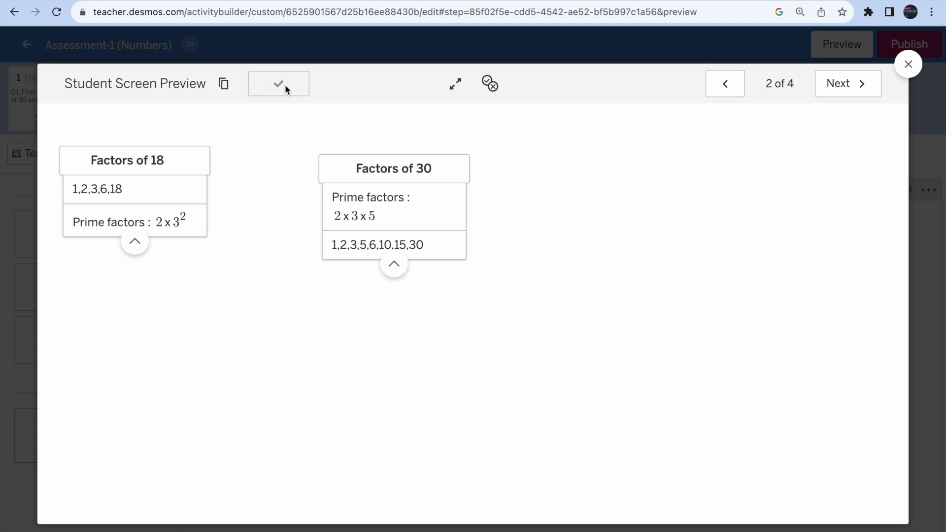
Step: Leave the student preview and open screen 3 of the activity
{"action": "left_click", "coordinate": [908, 65]}
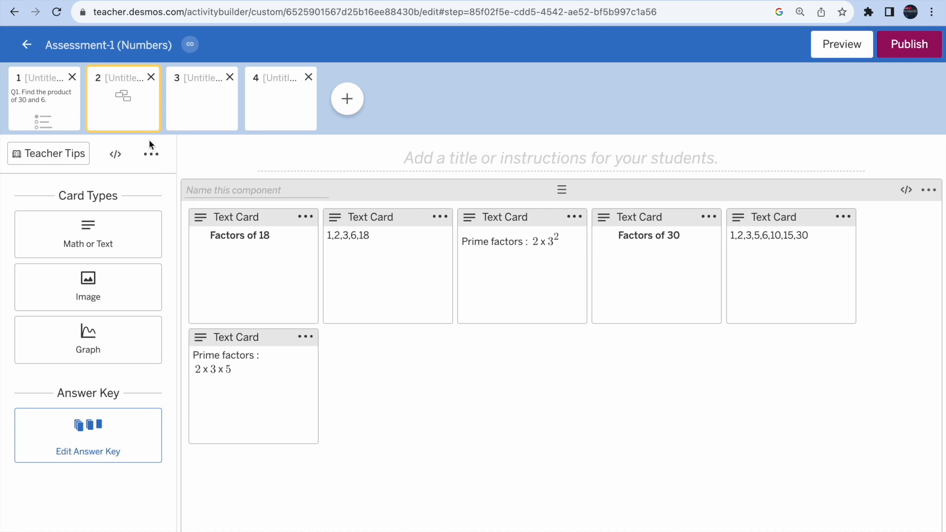
{"action": "left_click", "coordinate": [202, 123]}
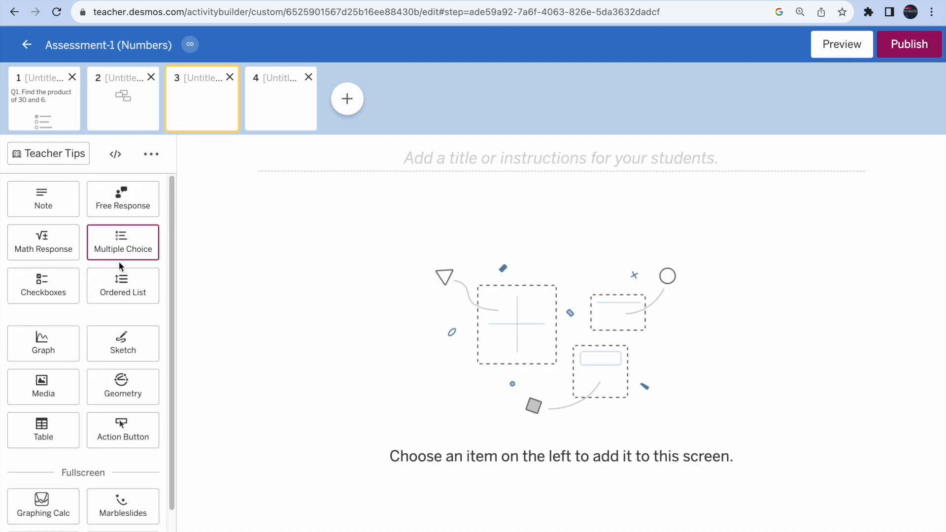
Step: Add an ordered list component to screen 3 and title the screen "Solve 3x+7=22"
{"action": "left_click", "coordinate": [133, 296]}
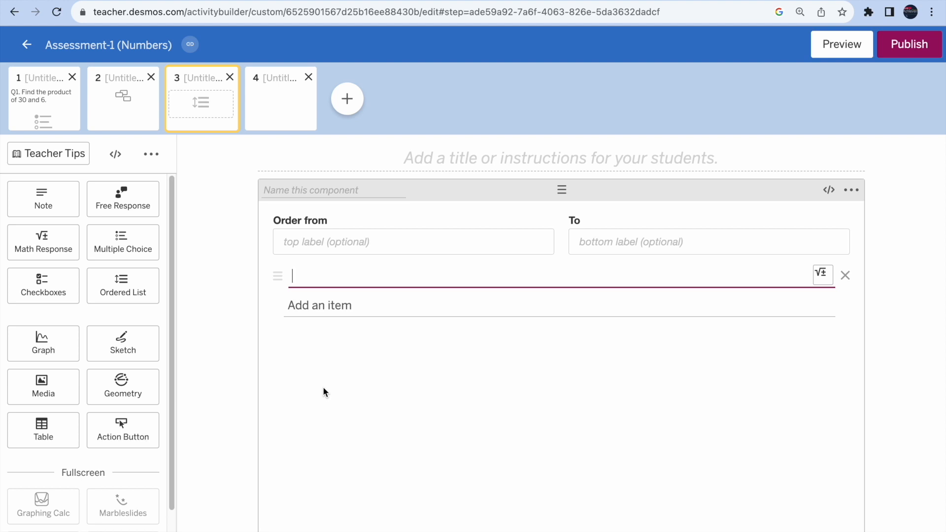
{"action": "type", "text": "Sol"}
{"action": "key", "text": "BackSpace"}
{"action": "key", "text": "BackSpace"}
{"action": "key", "text": "BackSpace"}
{"action": "left_click", "coordinate": [533, 152]}
{"action": "type", "text": "Solve"}
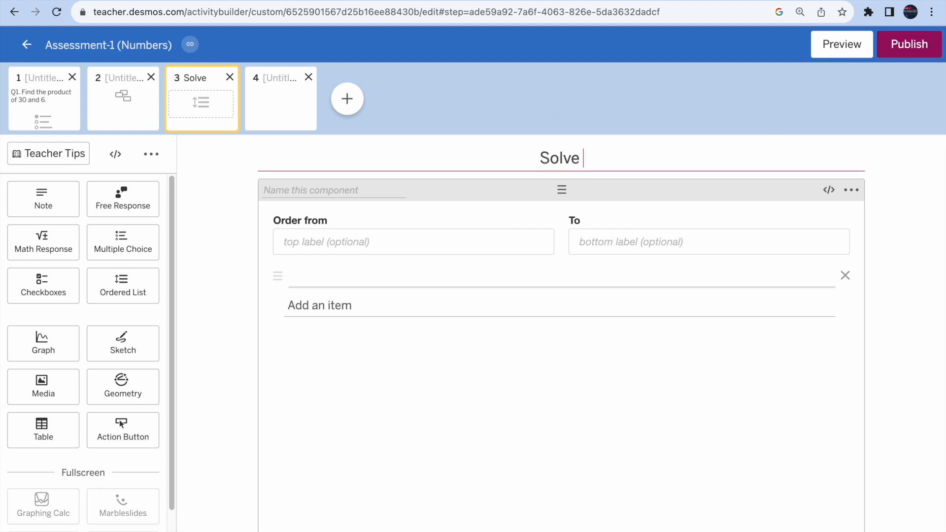
{"action": "type", "text": " 3x+"}
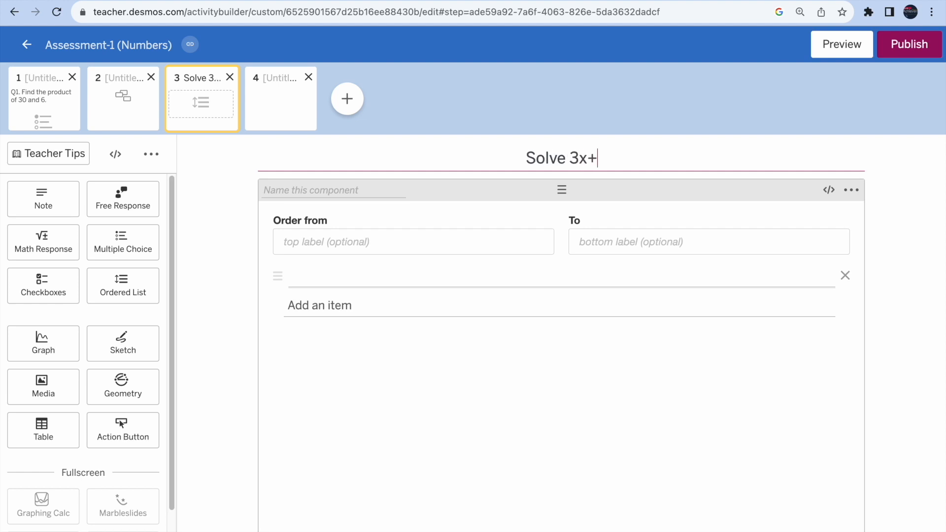
{"action": "type", "text": "7="}
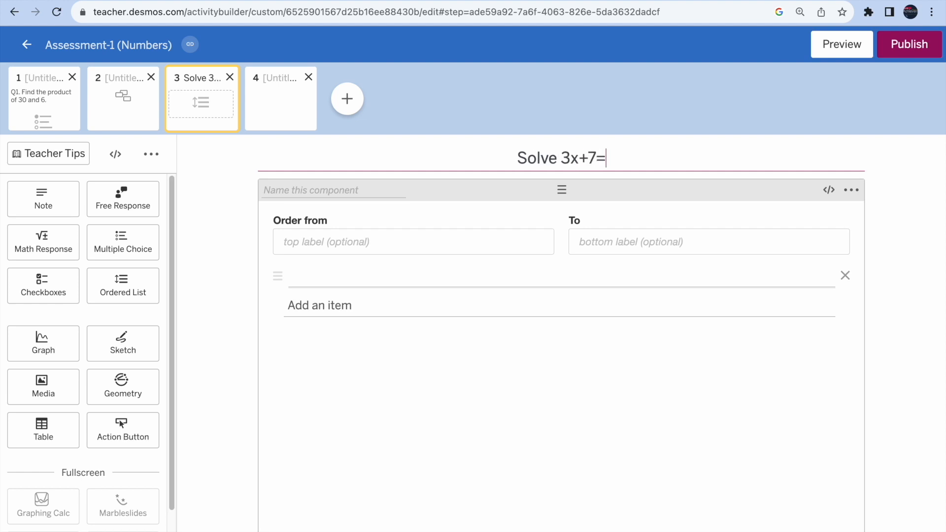
{"action": "type", "text": "22"}
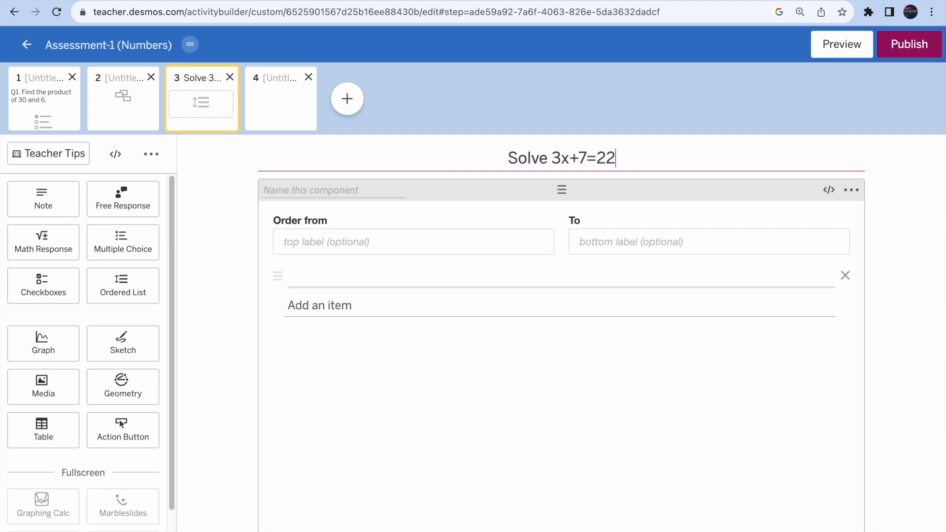
Step: Label the ordered list's beginning "First" and its end "Last"
{"action": "left_click", "coordinate": [312, 281]}
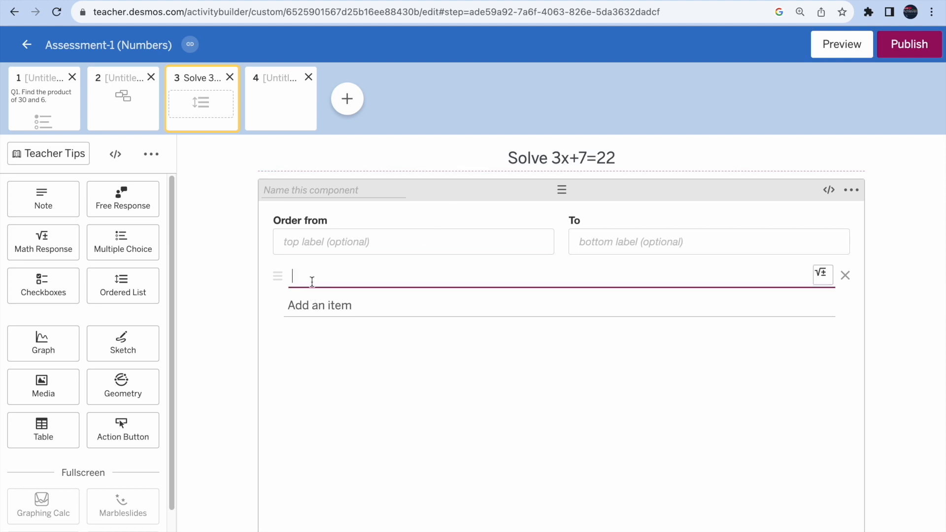
{"action": "left_click", "coordinate": [326, 245]}
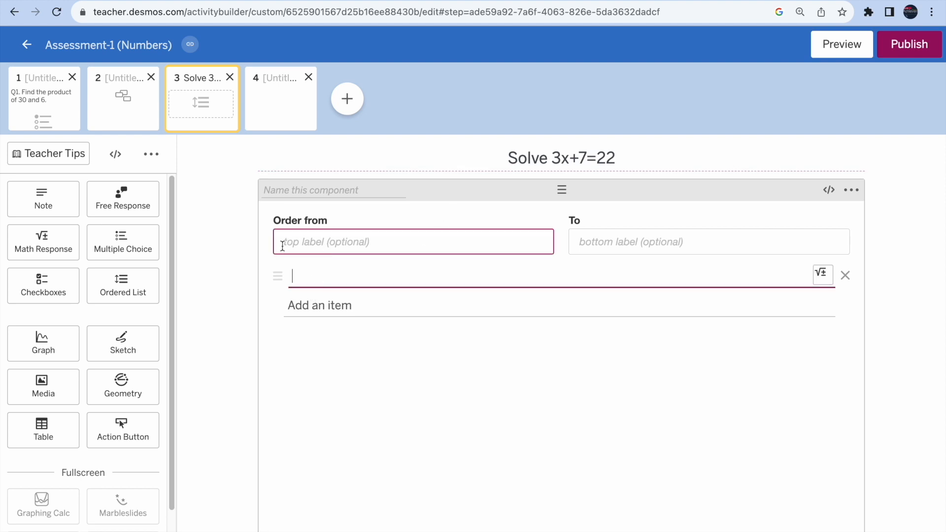
{"action": "left_click", "coordinate": [308, 243]}
{"action": "type", "text": "First"}
{"action": "left_click", "coordinate": [602, 242]}
{"action": "type", "text": "Last"}
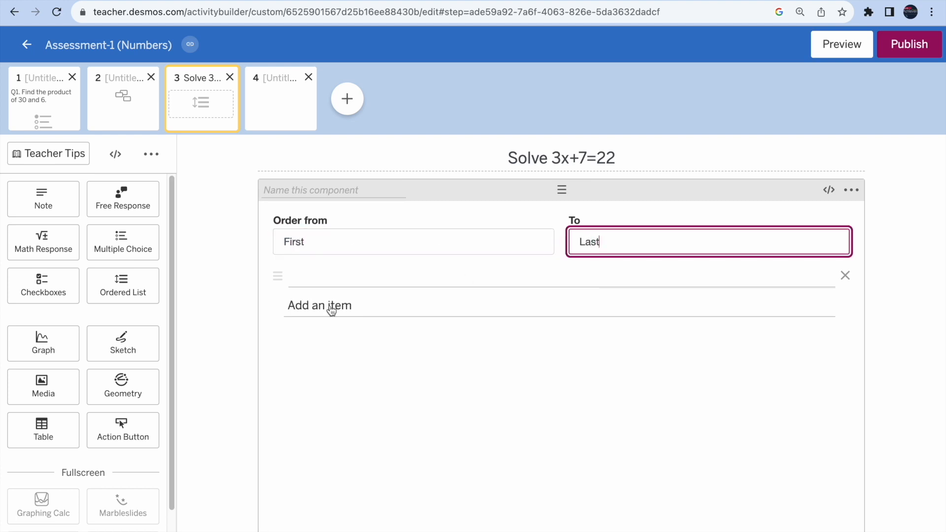
Step: Add a second list item and enter 3x+7=22 as a math expression in the first item
{"action": "left_click", "coordinate": [327, 307]}
{"action": "left_click", "coordinate": [323, 279]}
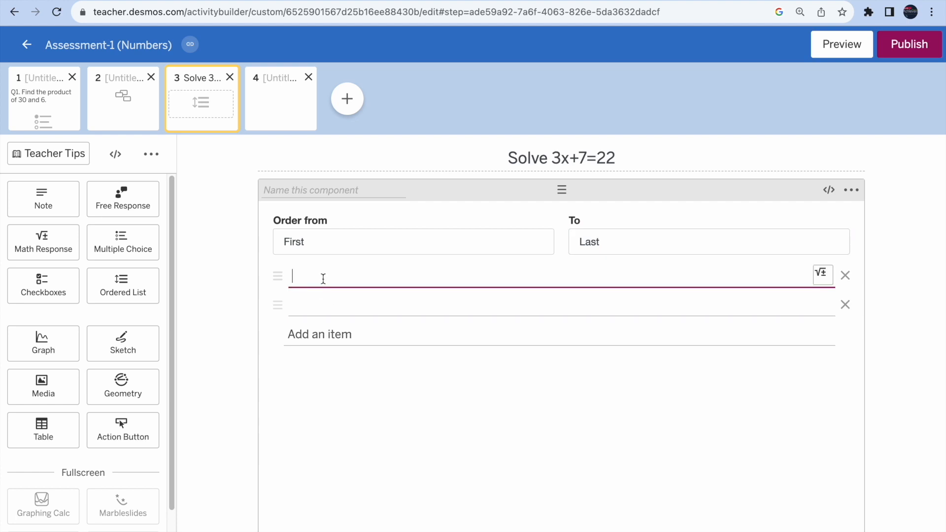
{"action": "type", "text": "3x"}
{"action": "key", "text": "BackSpace"}
{"action": "key", "text": "BackSpace"}
{"action": "type", "text": "3x+7 =22"}
{"action": "left_click_drag", "start_coordinate": [292, 277], "coordinate": [346, 277]}
{"action": "key", "text": "BackSpace"}
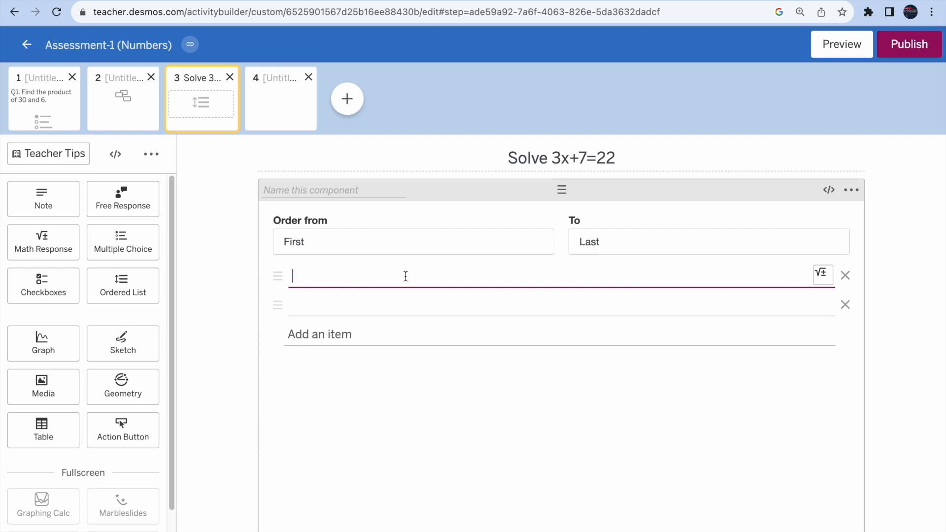
{"action": "left_click", "coordinate": [821, 276]}
{"action": "type", "text": "3x+7=22"}
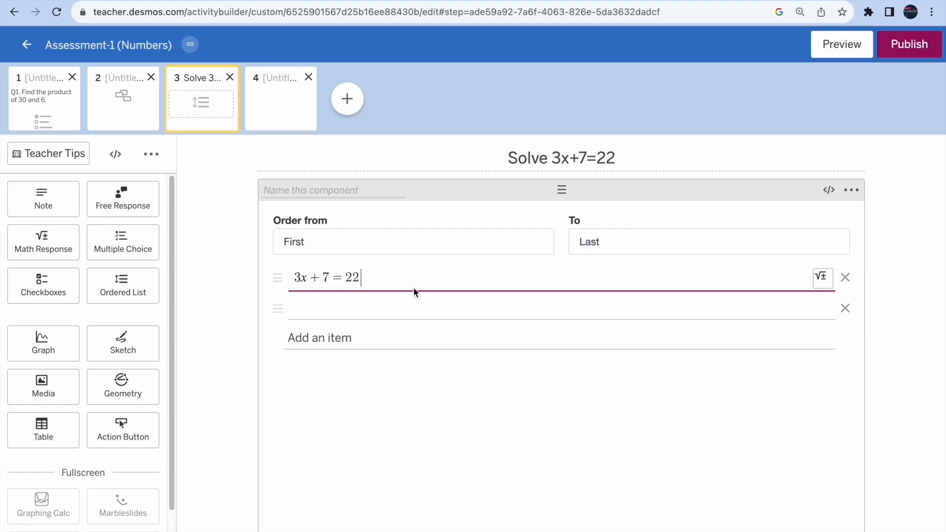
Step: Enter "take away 7 from both sides" as the second list item
{"action": "left_click", "coordinate": [307, 280]}
{"action": "left_click", "coordinate": [352, 311]}
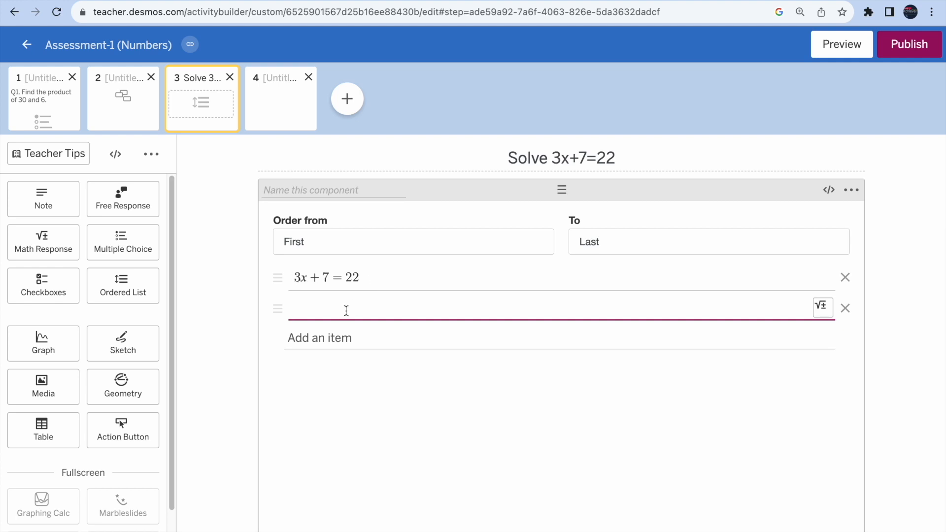
{"action": "type", "text": "take aw"}
{"action": "type", "text": "ay 7 from both sides"}
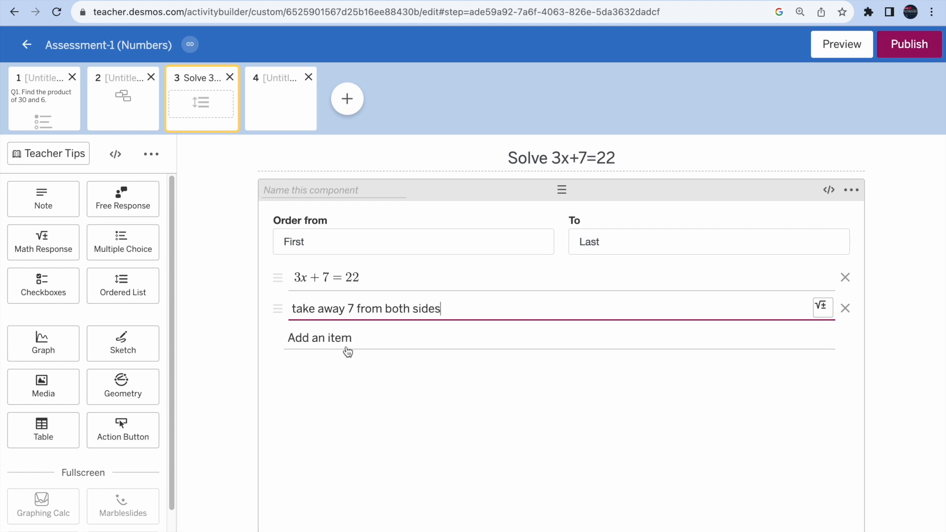
Step: Add a third list item containing the math expression 3x = 15
{"action": "left_click", "coordinate": [373, 345]}
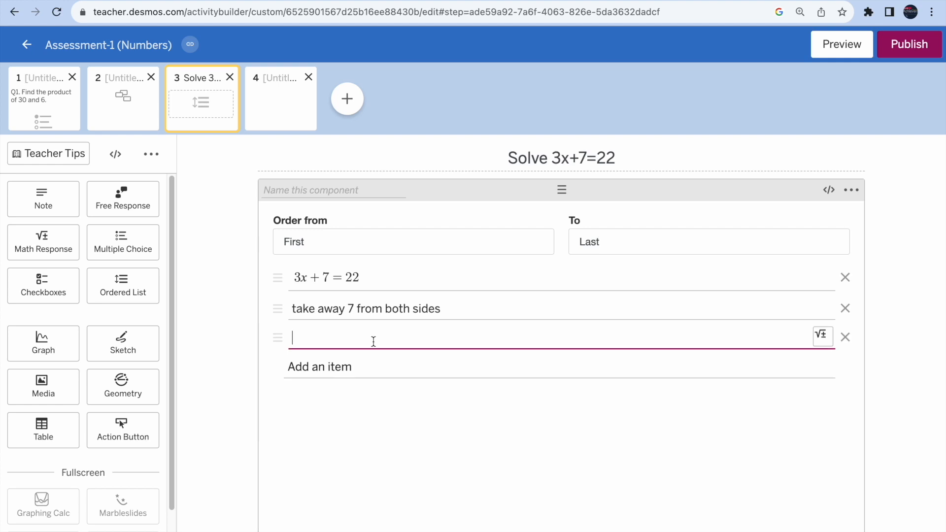
{"action": "left_click", "coordinate": [827, 342]}
{"action": "type", "text": "3x"}
{"action": "key", "text": "BackSpace"}
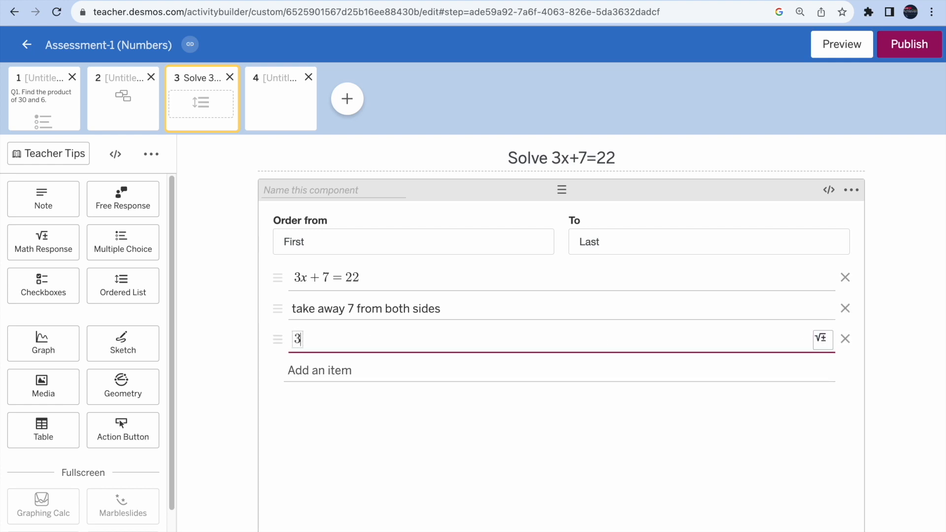
{"action": "type", "text": "x = 15"}
Step: Add a fourth list item reading "divide by 3"
{"action": "left_click", "coordinate": [503, 379]}
{"action": "type", "text": "d"}
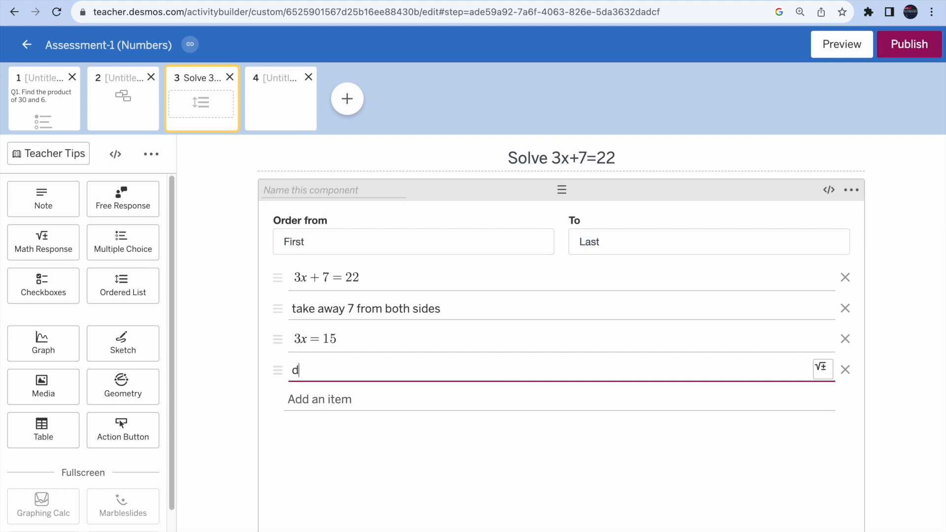
{"action": "type", "text": "ivide by 3"}
Step: Add a fifth list item containing the math expression x=5
{"action": "left_click", "coordinate": [343, 407]}
{"action": "type", "text": "x"}
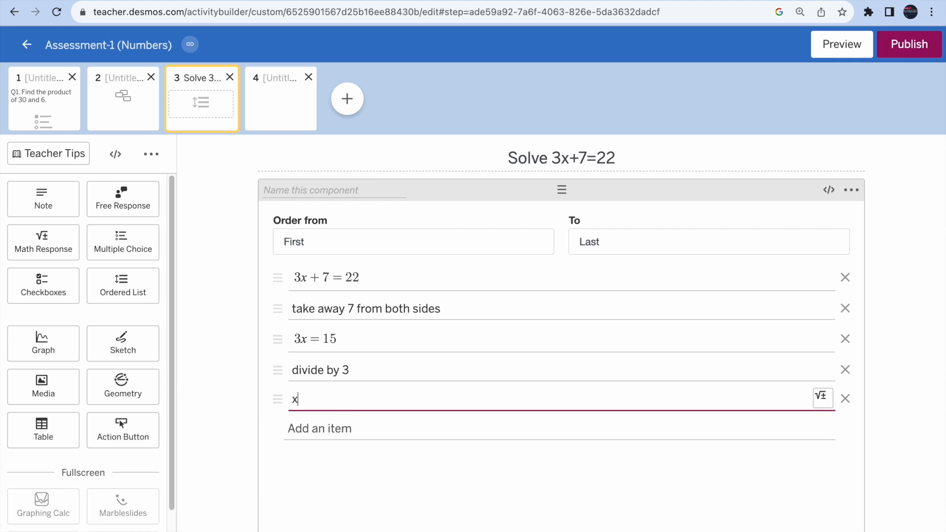
{"action": "key", "text": "BackSpace"}
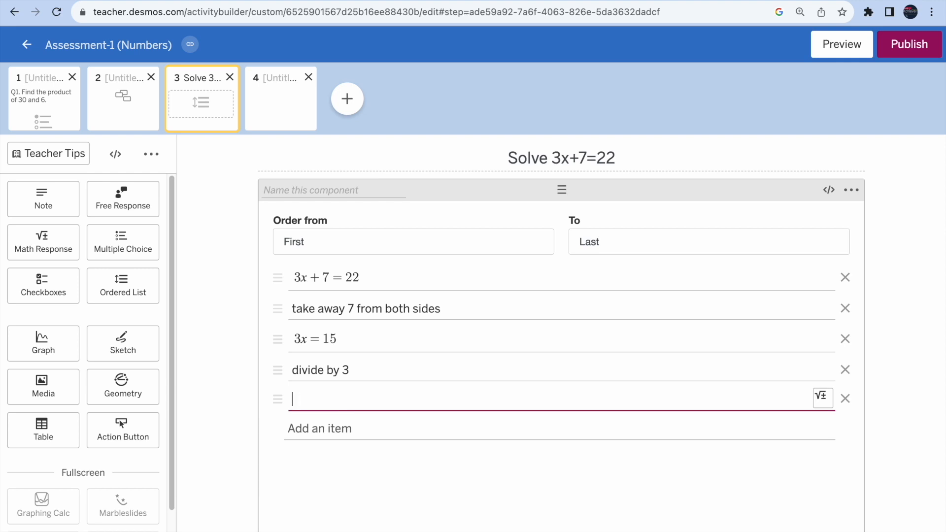
{"action": "left_click", "coordinate": [821, 397]}
{"action": "type", "text": "x=5"}
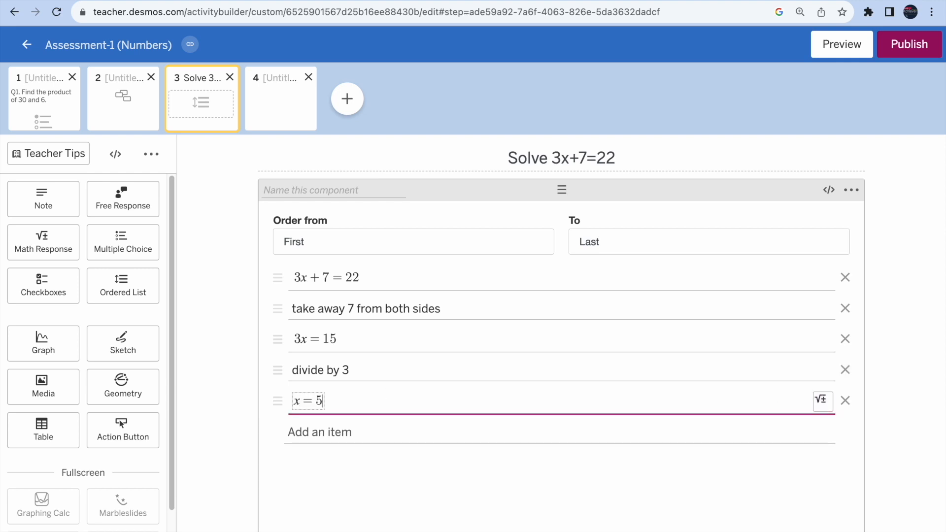
{"action": "left_click", "coordinate": [406, 471]}
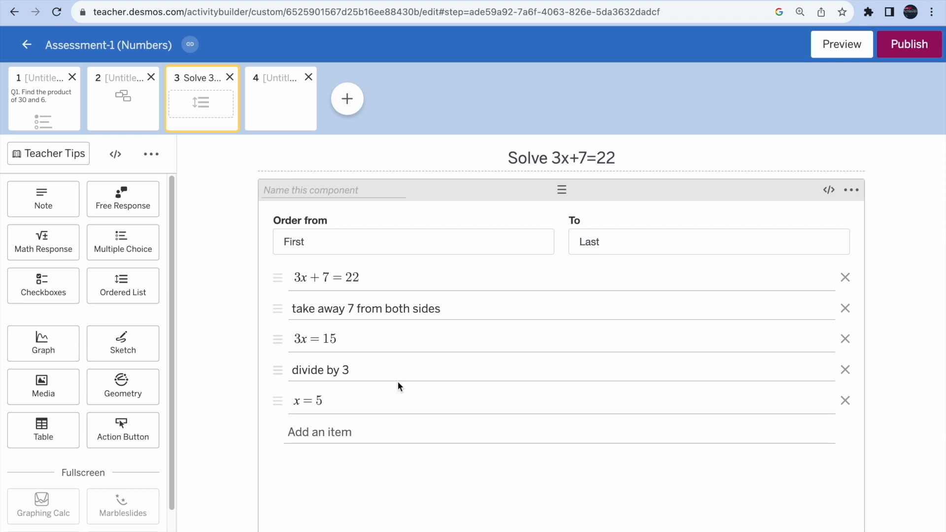
Step: Set the ordered list to use its item order as the answer key
{"action": "left_click", "coordinate": [366, 251]}
{"action": "left_click", "coordinate": [854, 194]}
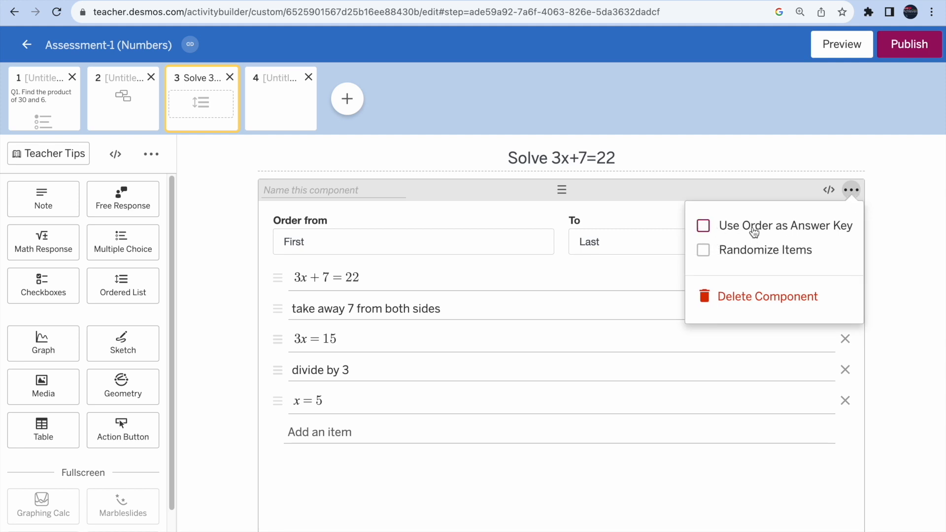
{"action": "left_click", "coordinate": [703, 228]}
{"action": "left_click", "coordinate": [896, 212]}
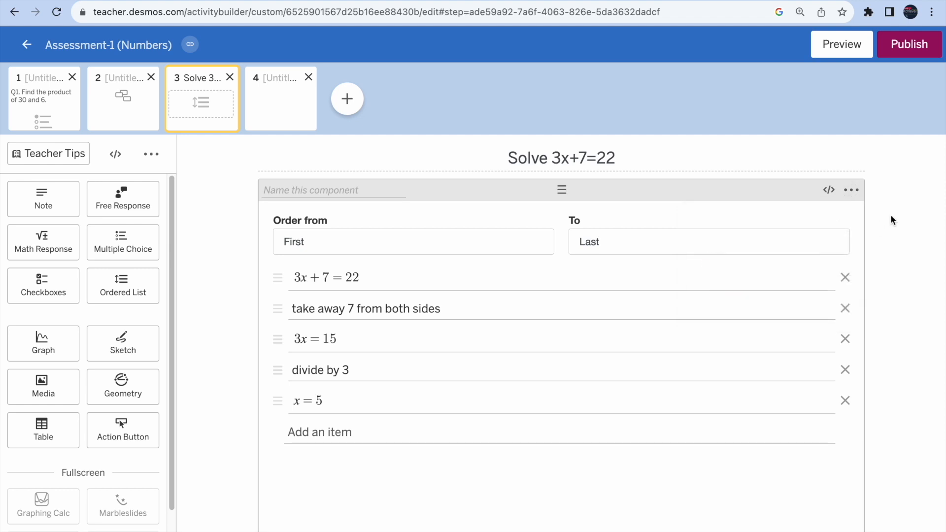
Step: Open the student preview of screen 3 and highlight the First and Last labels around the list
{"action": "left_click", "coordinate": [834, 61]}
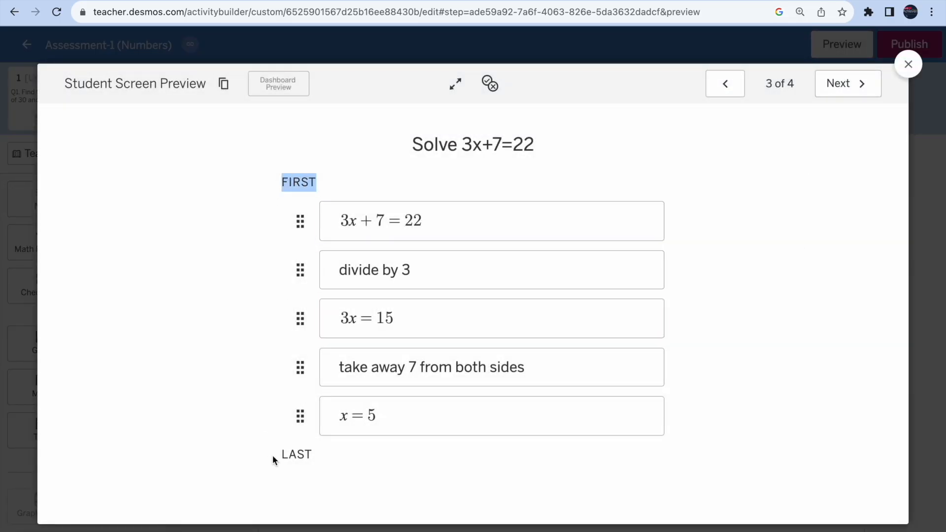
{"action": "left_click_drag", "start_coordinate": [273, 455], "coordinate": [328, 456]}
{"action": "left_click", "coordinate": [295, 184]}
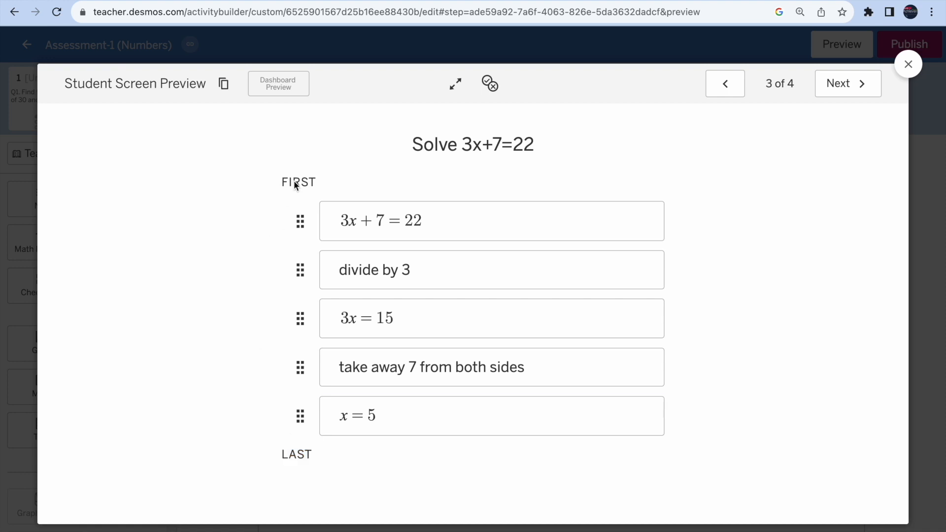
{"action": "double_click", "coordinate": [295, 184]}
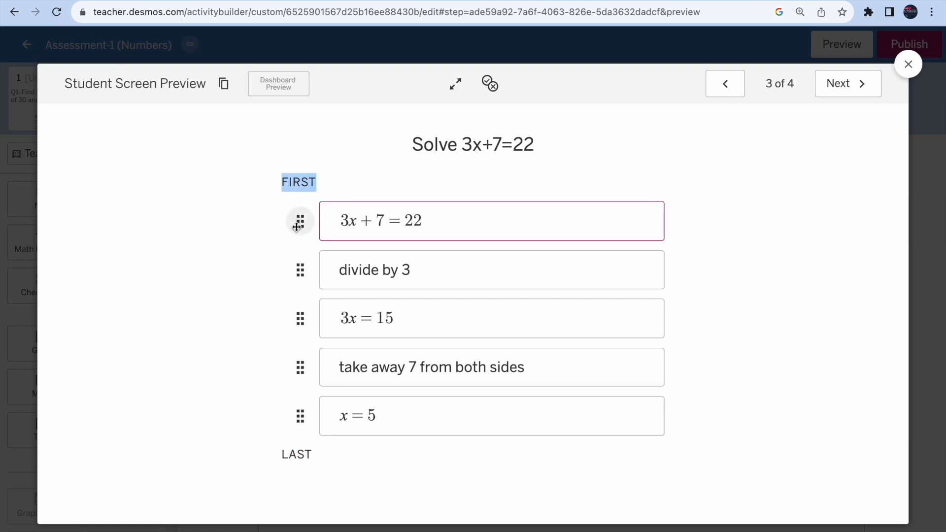
Step: Test the ordered list by arranging the solution steps in the correct order, and close the student preview
{"action": "left_click_drag", "start_coordinate": [298, 225], "coordinate": [290, 274]}
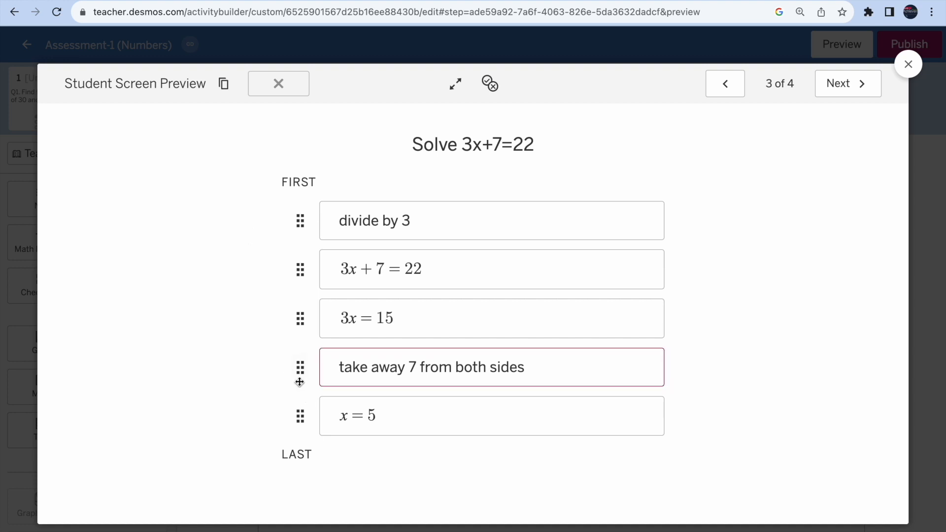
{"action": "left_click_drag", "start_coordinate": [300, 269], "coordinate": [299, 215]}
{"action": "left_click_drag", "start_coordinate": [299, 367], "coordinate": [297, 267]}
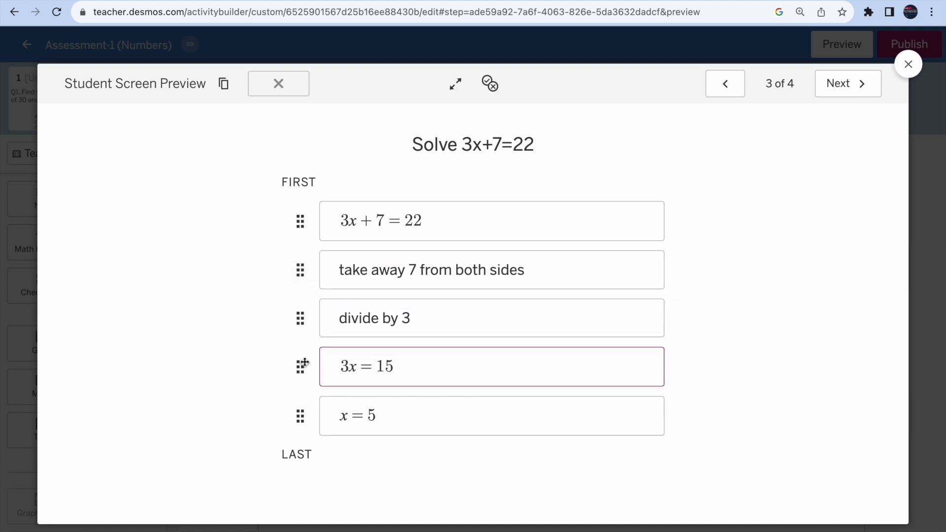
{"action": "left_click_drag", "start_coordinate": [301, 365], "coordinate": [296, 316]}
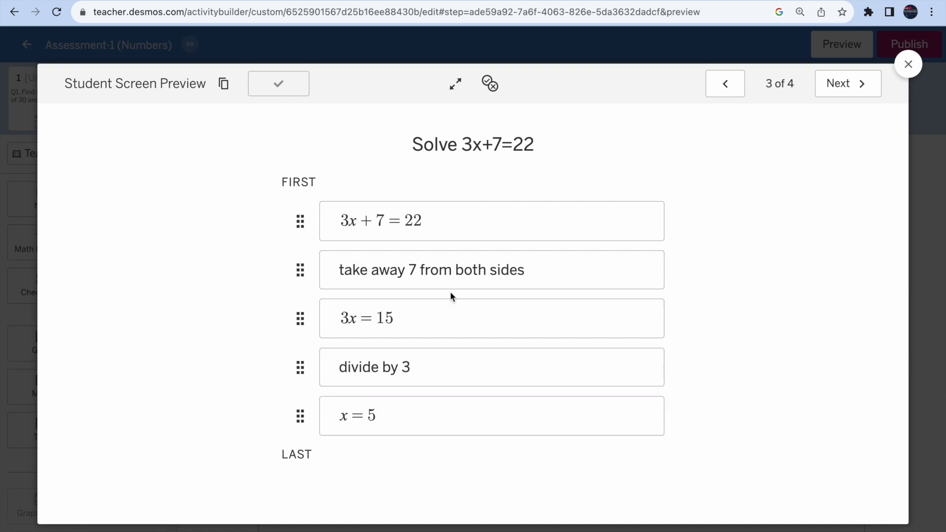
{"action": "left_click", "coordinate": [909, 62]}
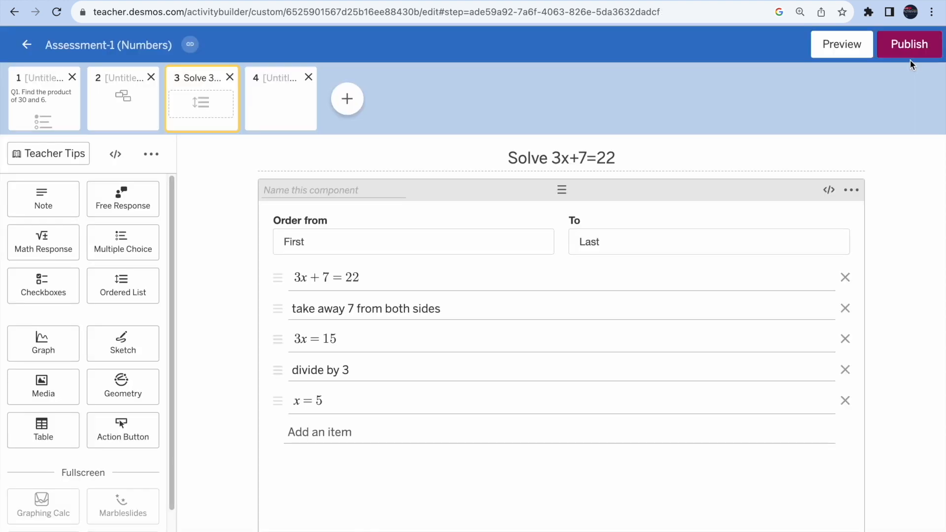
Step: Review the activity's four screens in turn and return to screen 1 with the product question
{"action": "left_click", "coordinate": [49, 115]}
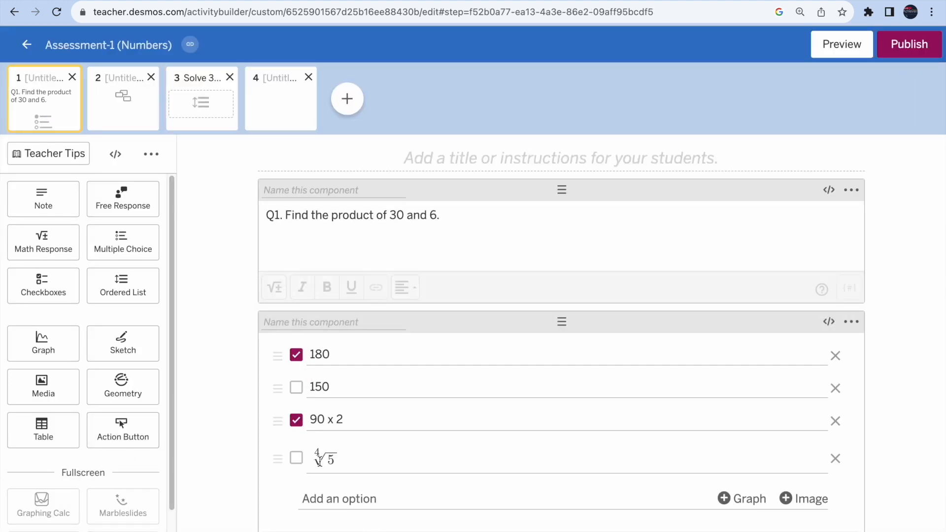
{"action": "left_click", "coordinate": [123, 104]}
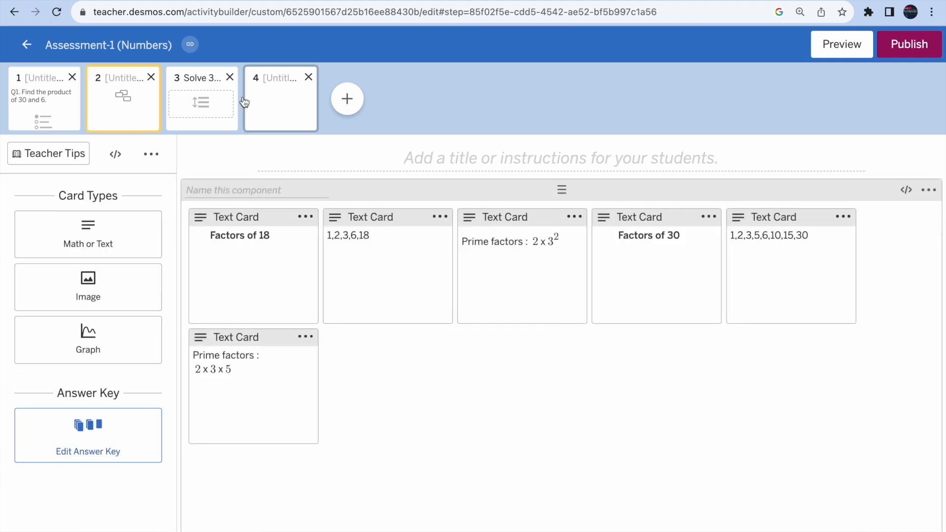
{"action": "left_click", "coordinate": [205, 111]}
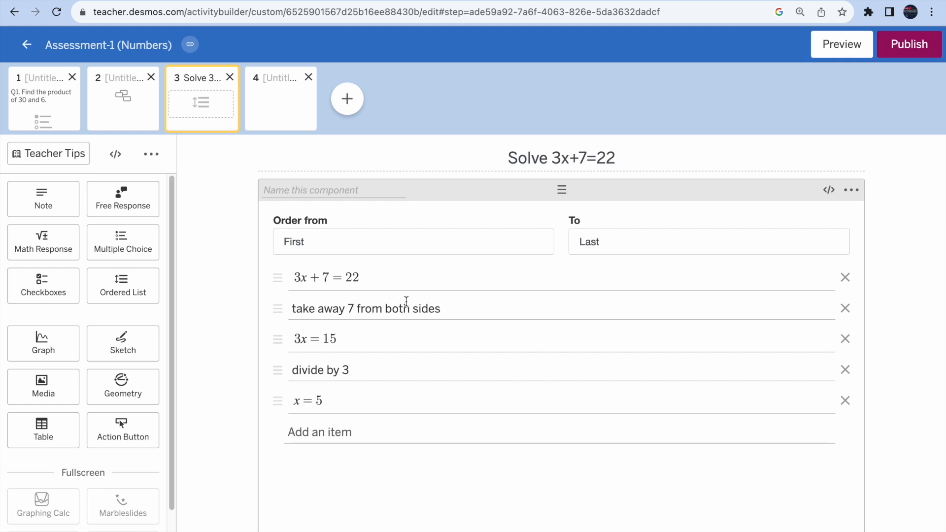
{"action": "left_click", "coordinate": [272, 119]}
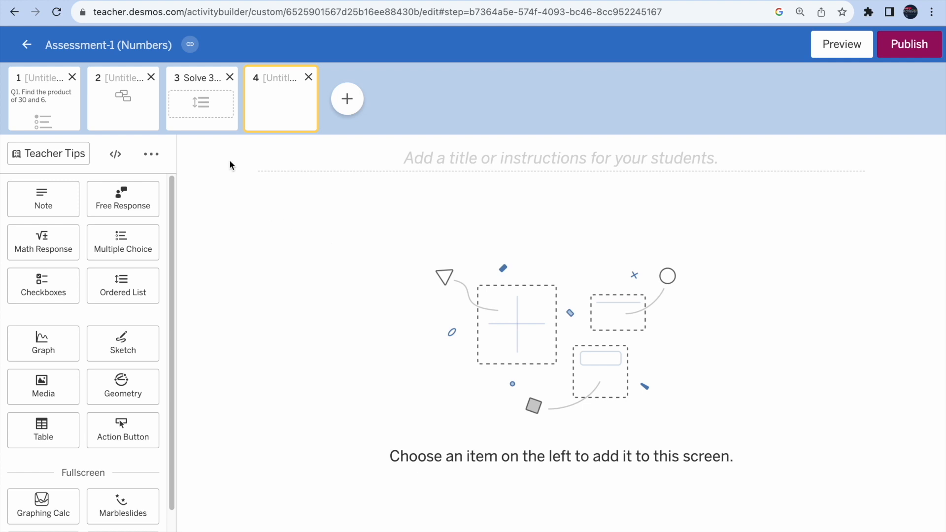
{"action": "left_click", "coordinate": [203, 118]}
{"action": "left_click", "coordinate": [304, 243]}
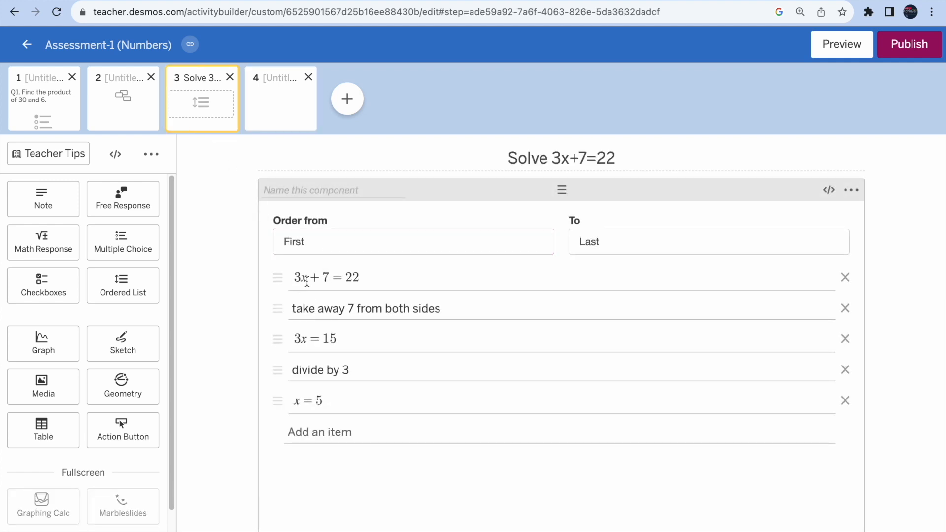
{"action": "left_click", "coordinate": [136, 123]}
{"action": "left_click", "coordinate": [45, 114]}
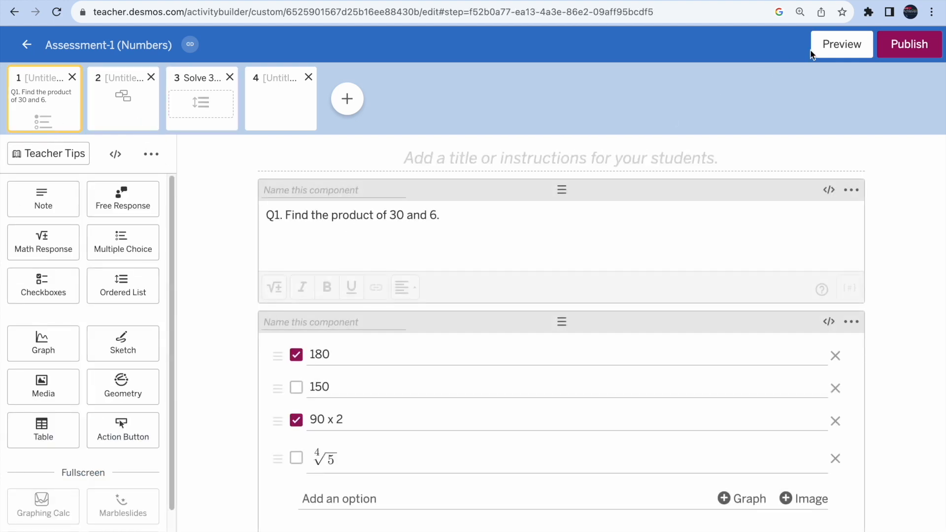
Step: Copy screen 1 with the product question from the student preview and paste it into the empty screen 4
{"action": "left_click", "coordinate": [834, 53]}
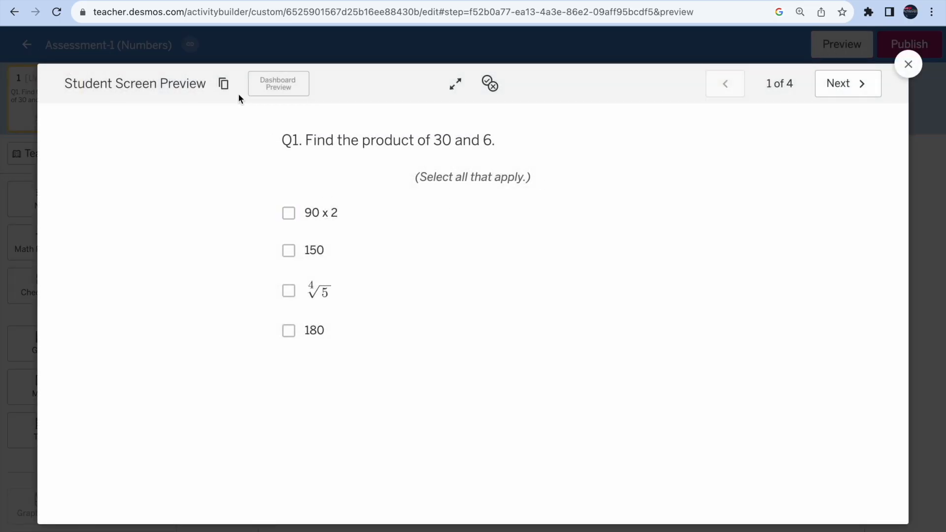
{"action": "left_click", "coordinate": [224, 89]}
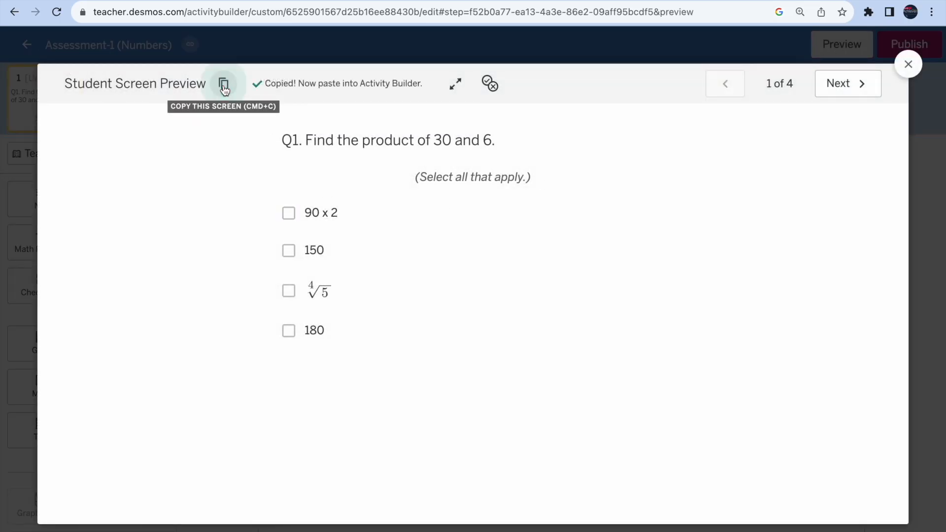
{"action": "left_click", "coordinate": [908, 66]}
{"action": "left_click", "coordinate": [256, 116]}
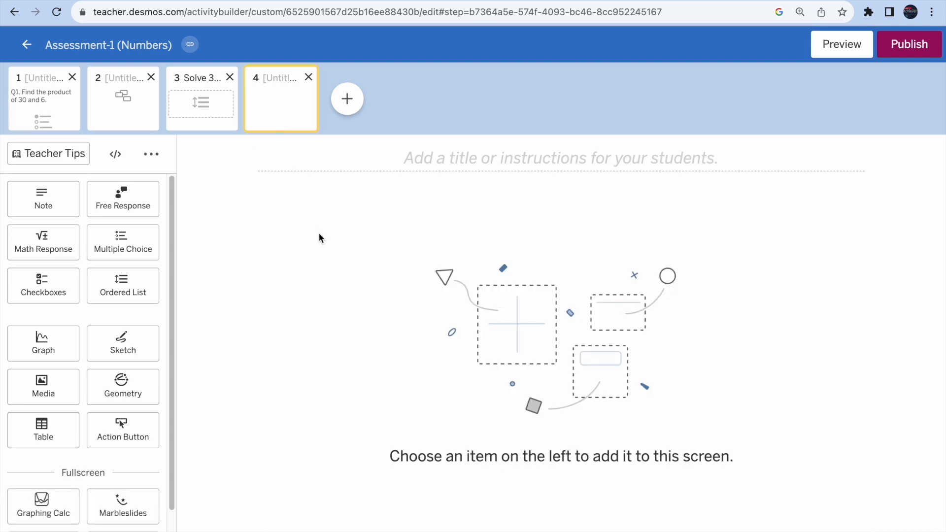
{"action": "key", "text": "ctrl+v"}
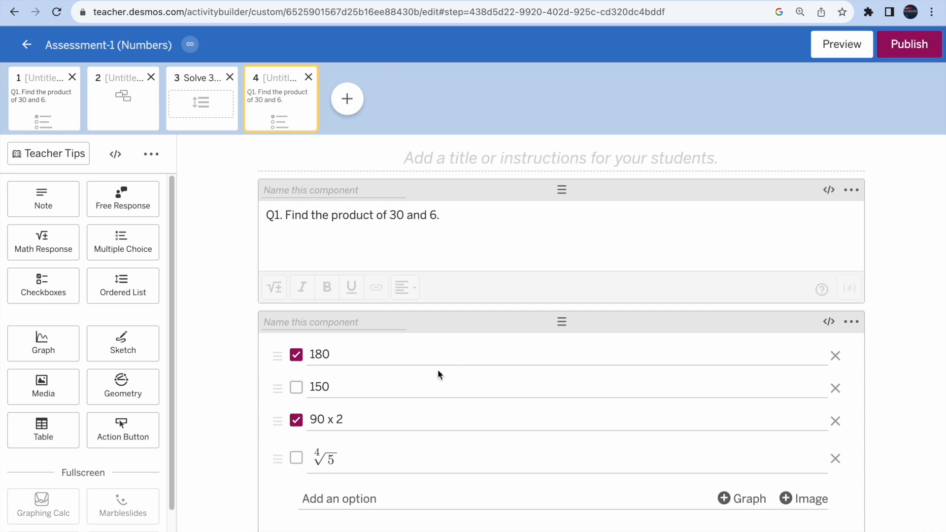
Step: Delete the checkboxes component from screen 4 and add a Math Response under the question note
{"action": "left_click", "coordinate": [851, 321]}
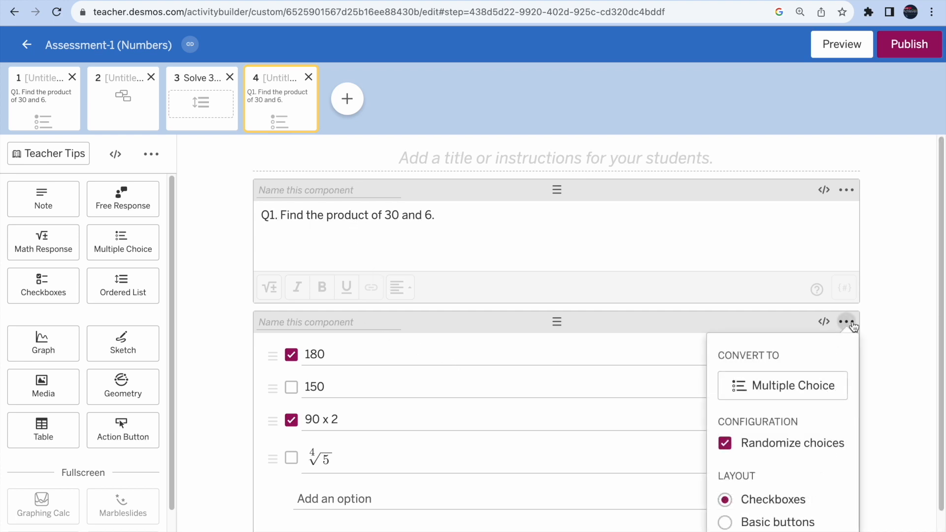
{"action": "scroll", "coordinate": [785, 419], "scroll_direction": "down", "scroll_amount": 1}
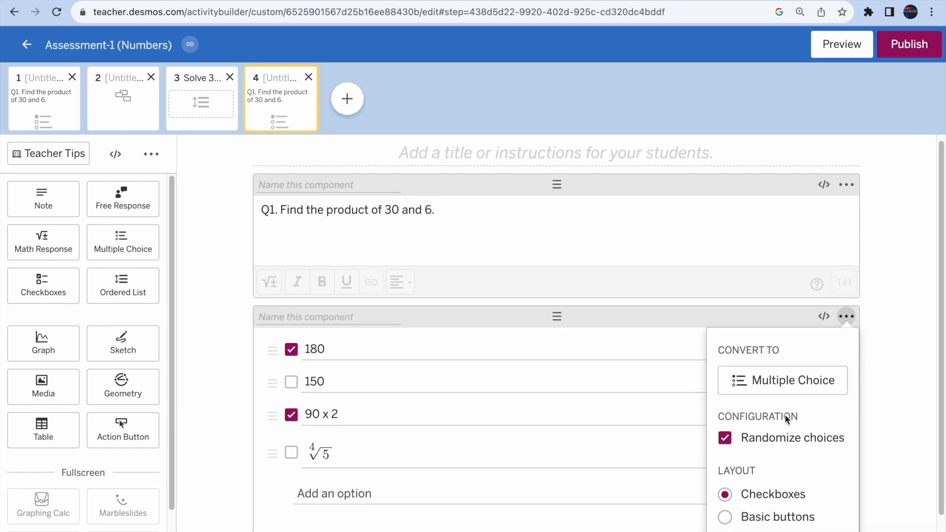
{"action": "left_click", "coordinate": [783, 530]}
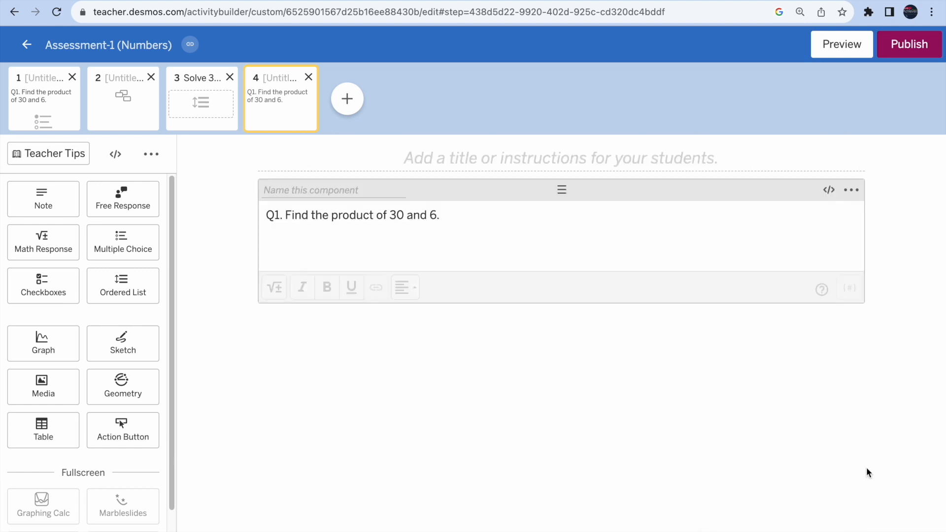
{"action": "left_click", "coordinate": [452, 223]}
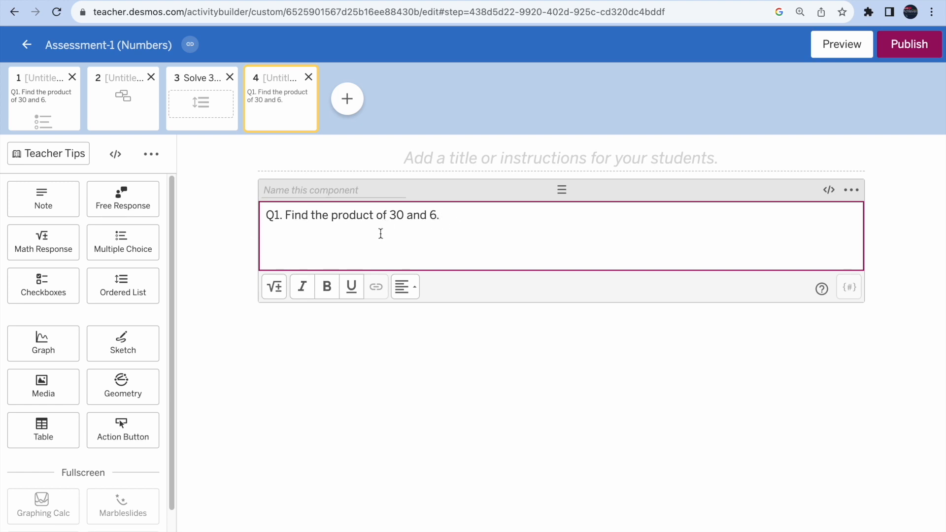
{"action": "left_click_drag", "start_coordinate": [310, 215], "coordinate": [460, 217]}
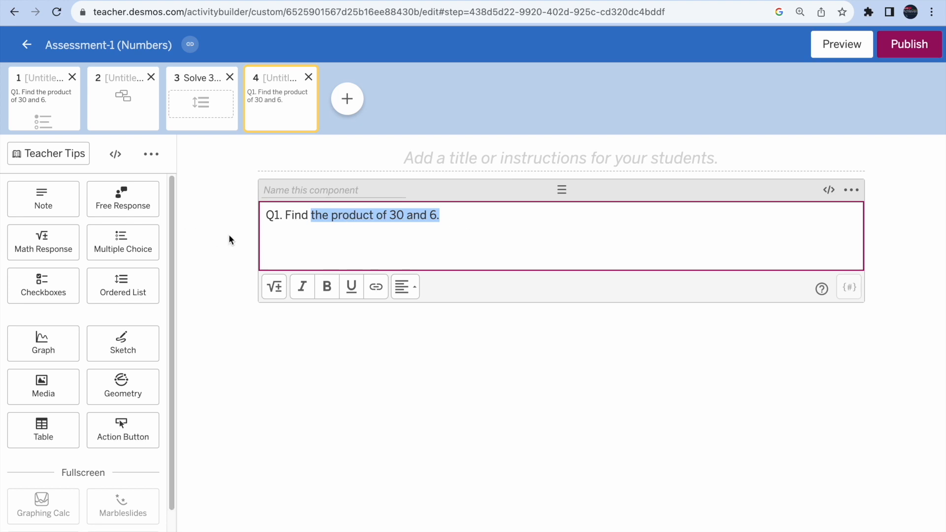
{"action": "left_click", "coordinate": [53, 252]}
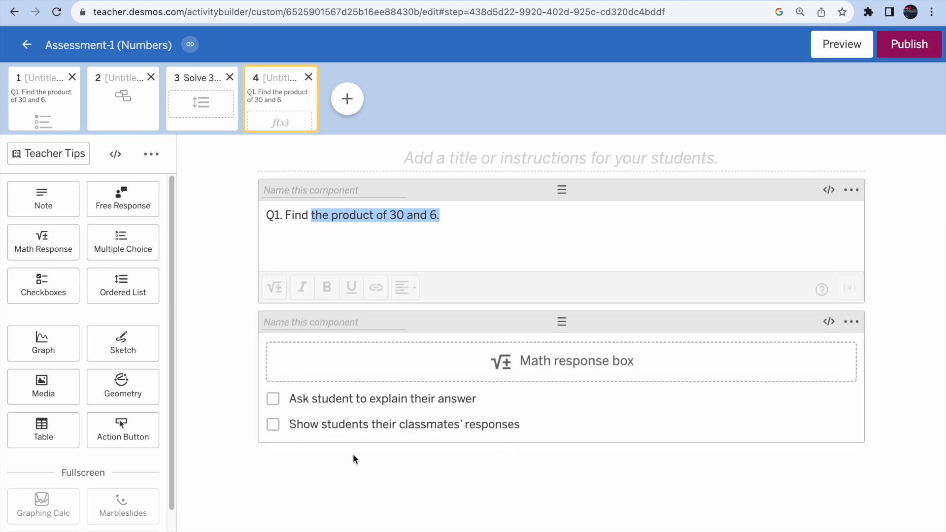
Step: Preview screen 4 as a student, check the question and its empty math response box, and close the preview
{"action": "left_click", "coordinate": [831, 49]}
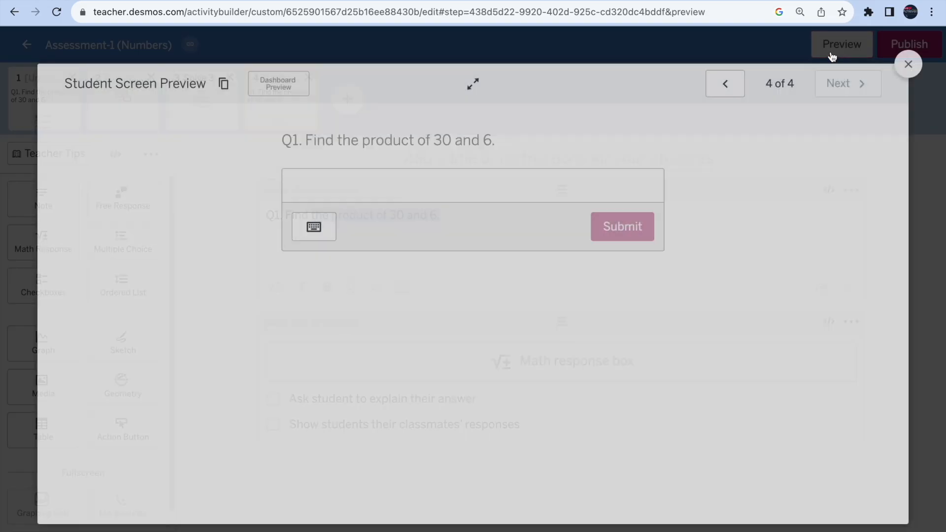
{"action": "left_click_drag", "start_coordinate": [283, 143], "coordinate": [521, 146]}
{"action": "left_click", "coordinate": [356, 192]}
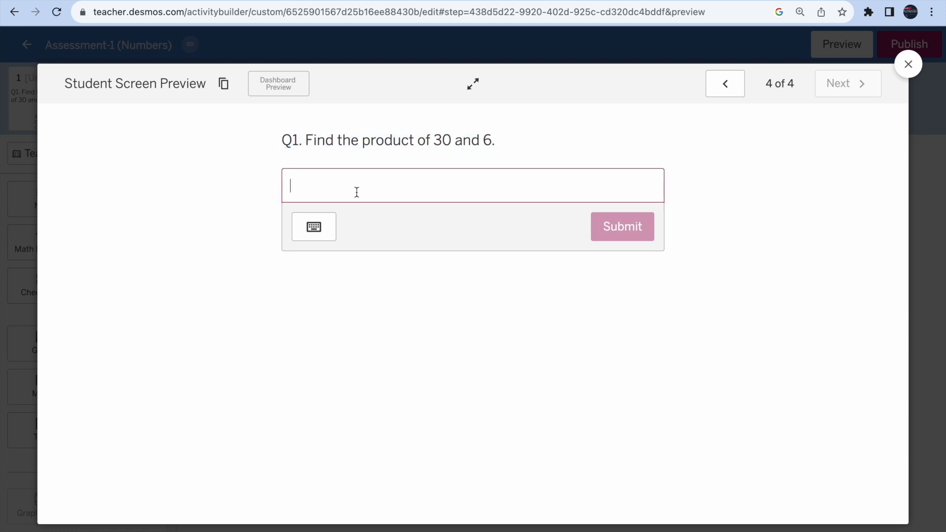
{"action": "left_click", "coordinate": [908, 66]}
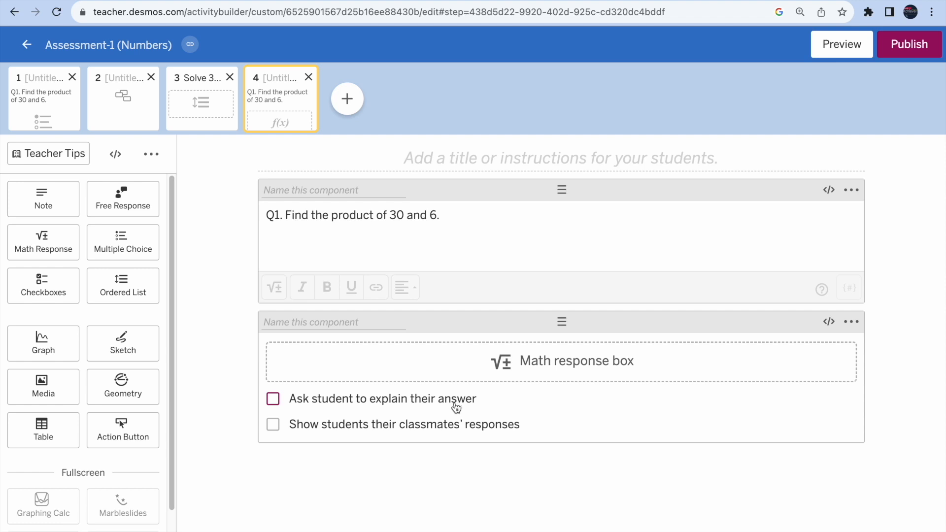
Step: Turn on asking students to explain their answer, and submit 23 as a test response in the student preview of screen 4
{"action": "left_click", "coordinate": [273, 402]}
{"action": "left_click", "coordinate": [830, 53]}
{"action": "left_click", "coordinate": [320, 194]}
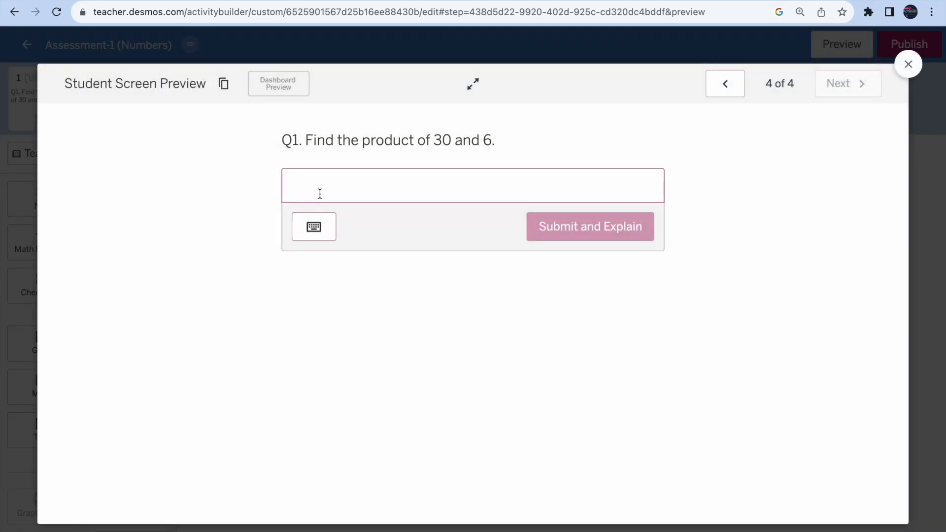
{"action": "type", "text": "23"}
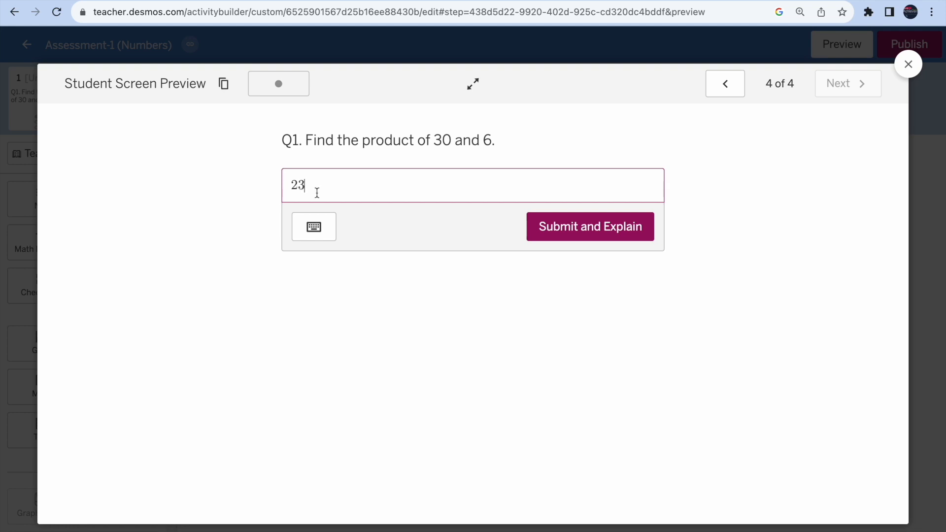
{"action": "left_click", "coordinate": [585, 239]}
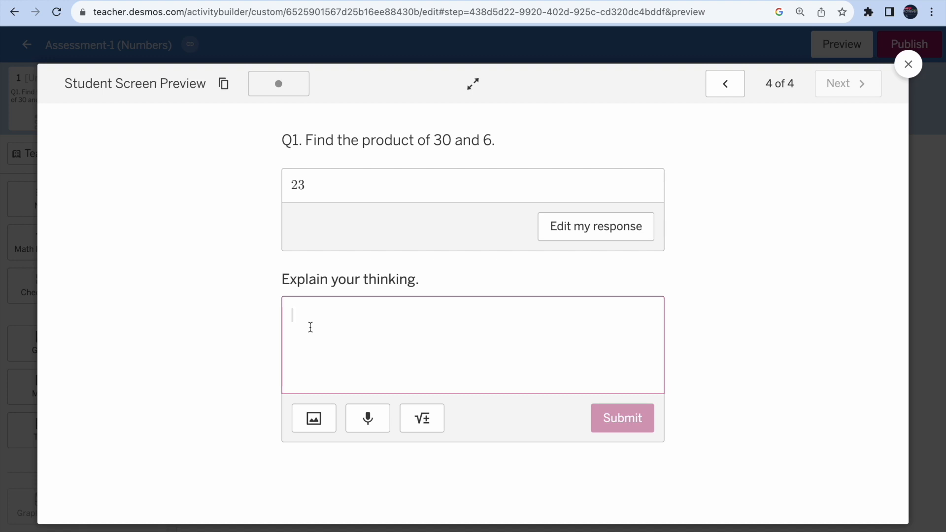
Step: Enter and submit the explanation "Yes, I know because 3 x 6 =18 therefore 30 times 6 is 180" in the student preview
{"action": "type", "text": "Yes, "}
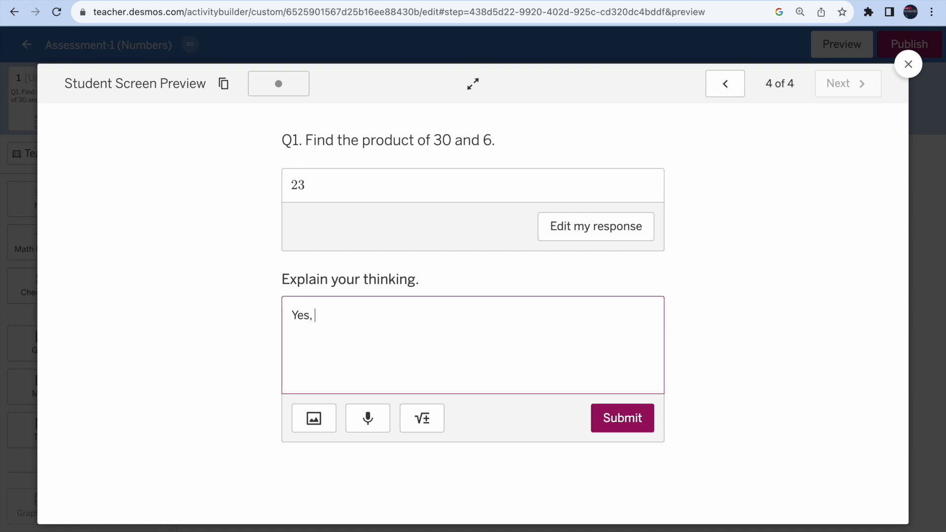
{"action": "type", "text": "I know because "}
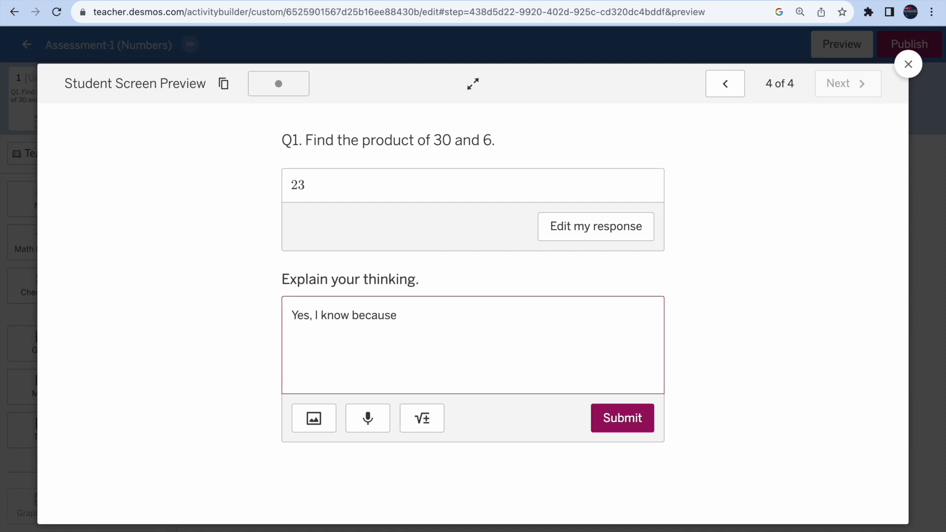
{"action": "type", "text": "2"}
{"action": "key", "text": "BackSpace"}
{"action": "type", "text": "3 x 6 =18 therefore"}
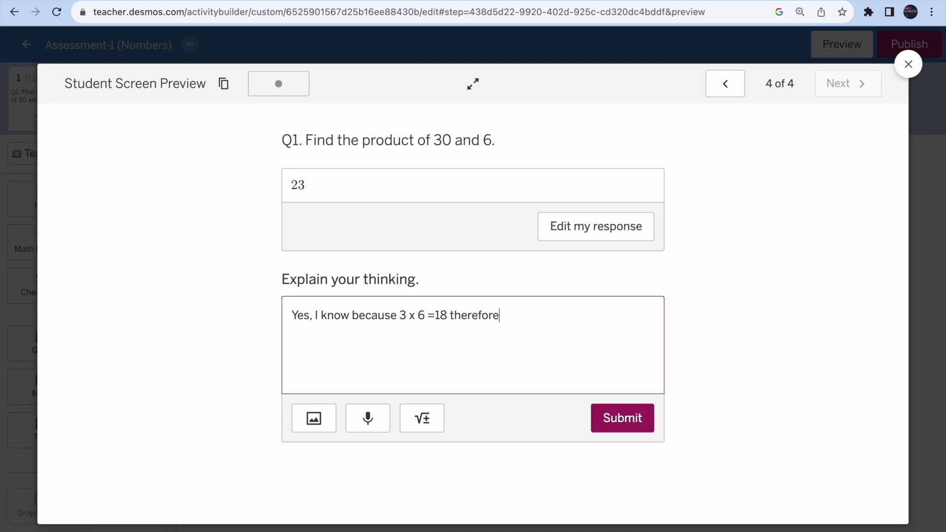
{"action": "type", "text": " 30 times 6 is 180"}
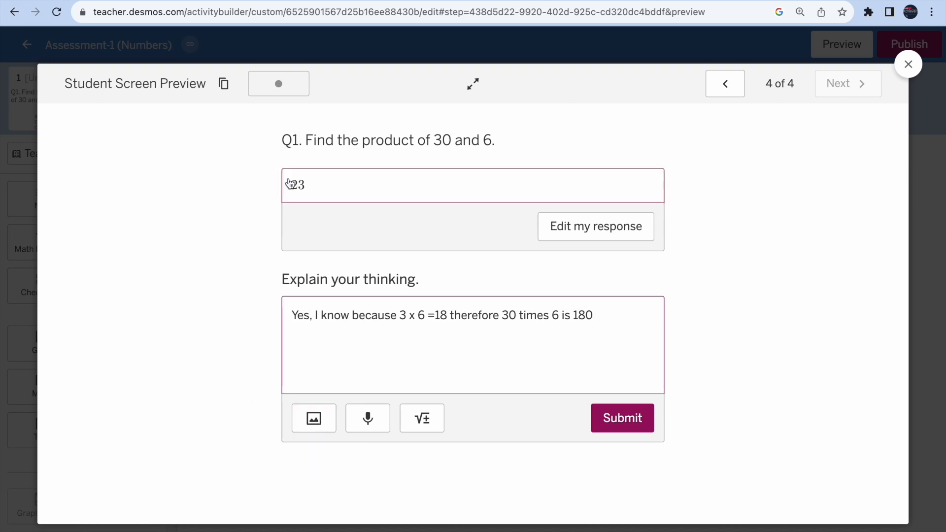
{"action": "left_click", "coordinate": [312, 189]}
{"action": "left_click", "coordinate": [589, 231]}
{"action": "left_click_drag", "start_coordinate": [286, 320], "coordinate": [638, 316]}
{"action": "left_click", "coordinate": [622, 419]}
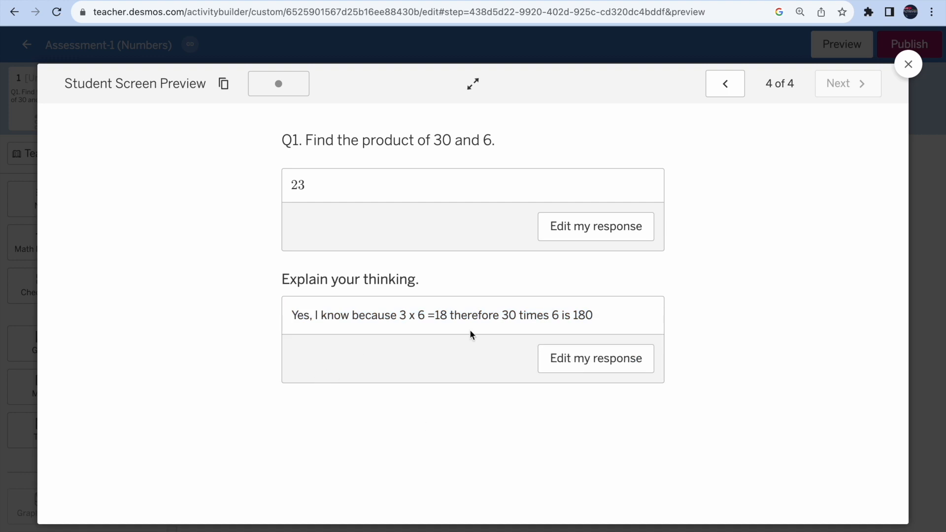
Step: Reopen the submitted explanation for editing, inspect its image upload option, and close the student preview
{"action": "left_click", "coordinate": [575, 369]}
{"action": "left_click", "coordinate": [611, 416]}
{"action": "left_click", "coordinate": [587, 354]}
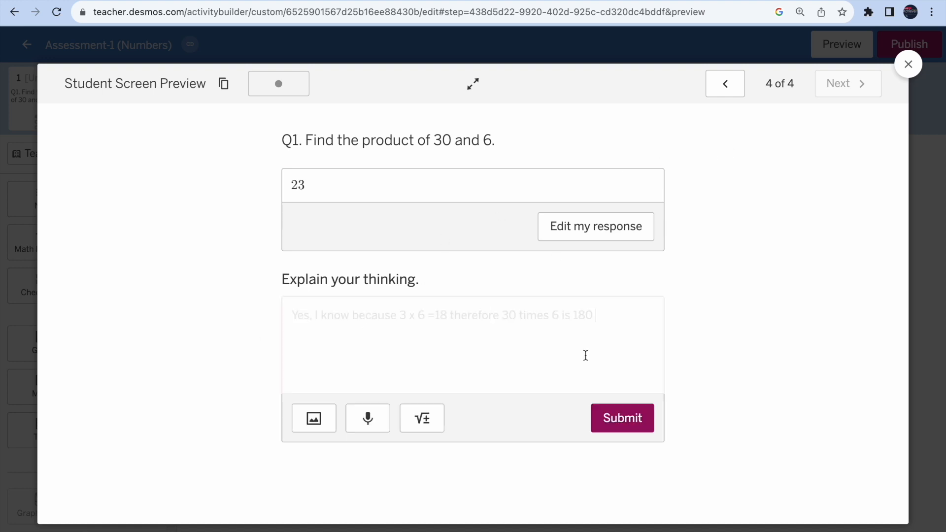
{"action": "left_click", "coordinate": [313, 421]}
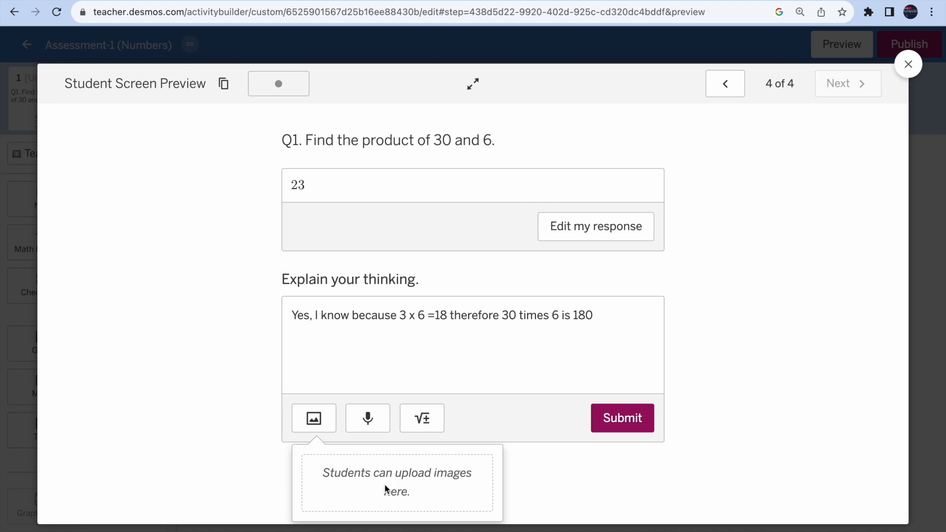
{"action": "left_click", "coordinate": [385, 349]}
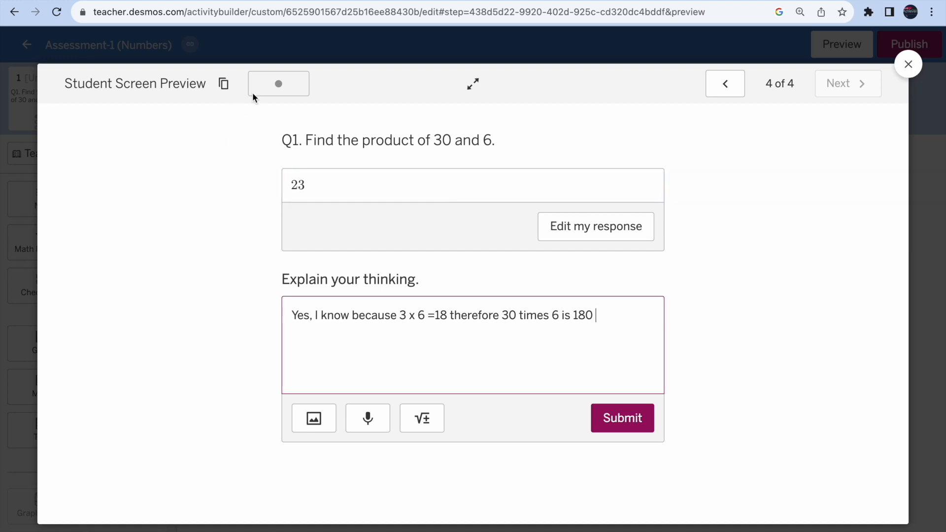
{"action": "left_click", "coordinate": [284, 79]}
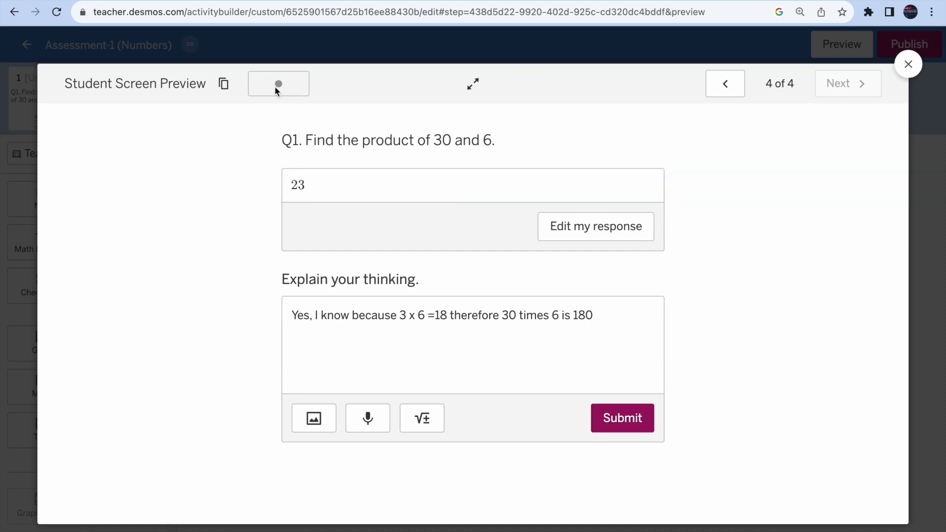
{"action": "left_click", "coordinate": [910, 68]}
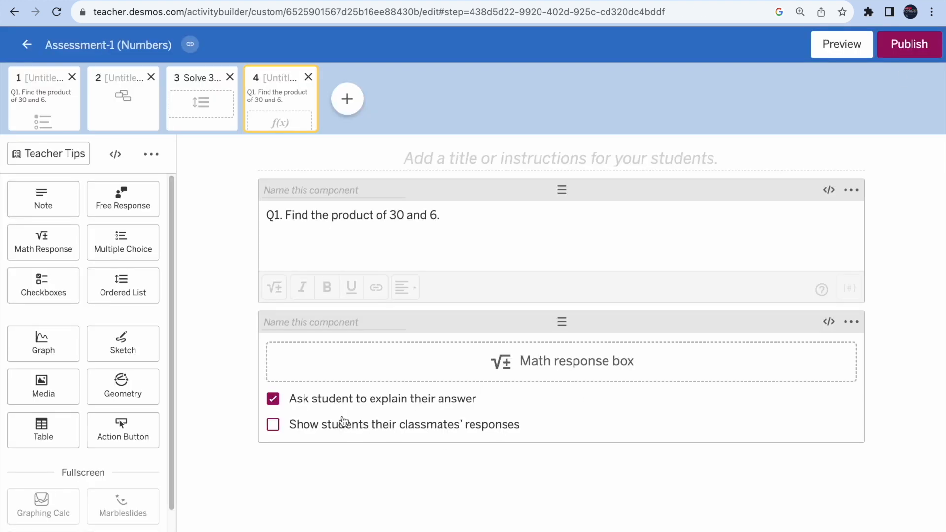
Step: Turn off asking students to explain their answer and highlight "30 and 6." in the question note
{"action": "left_click", "coordinate": [273, 400]}
{"action": "left_click_drag", "start_coordinate": [390, 216], "coordinate": [457, 218]}
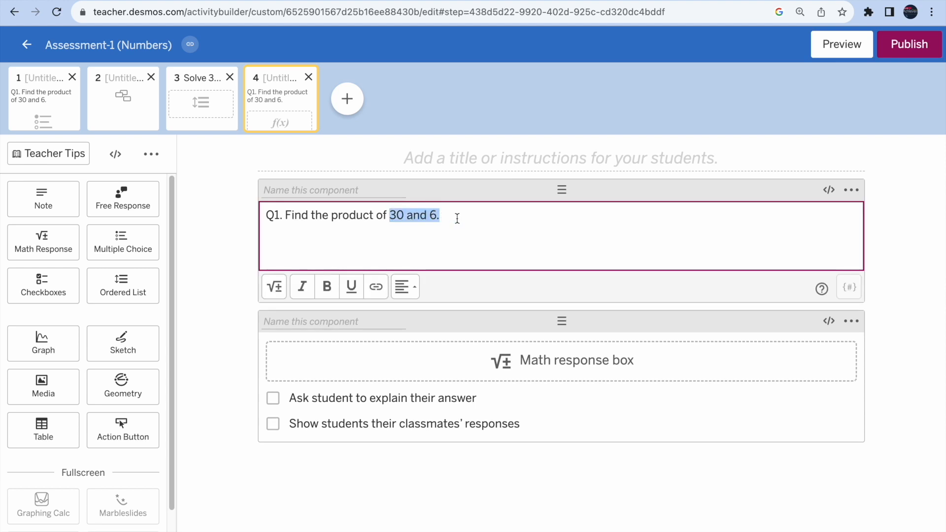
{"action": "left_click", "coordinate": [457, 218]}
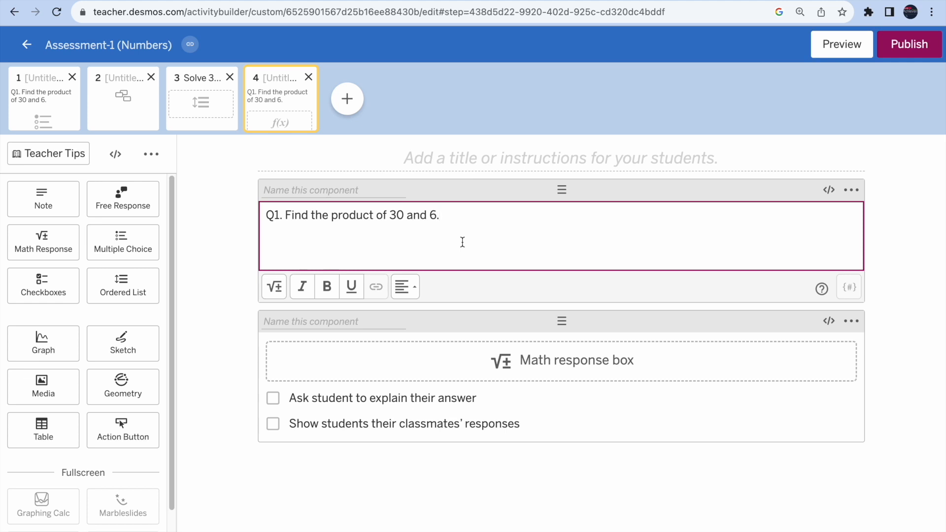
Step: Write the computation layer script "correct: this.numericValue = 180" for the math response component on screen 4
{"action": "left_click", "coordinate": [830, 323]}
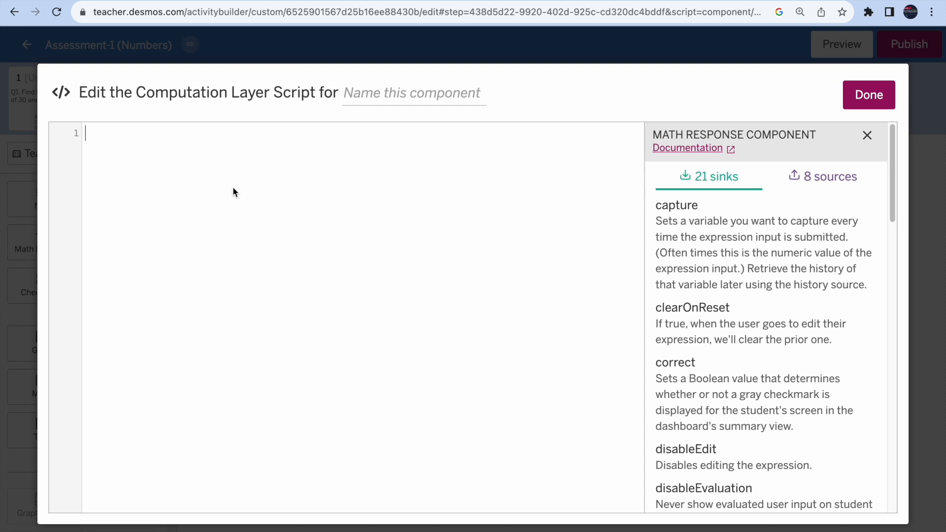
{"action": "type", "text": "co"}
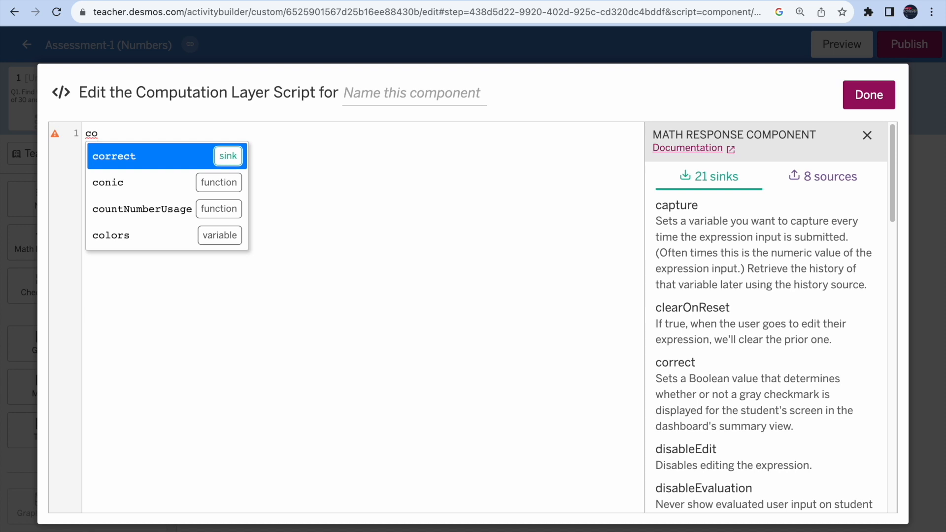
{"action": "key", "text": "Return"}
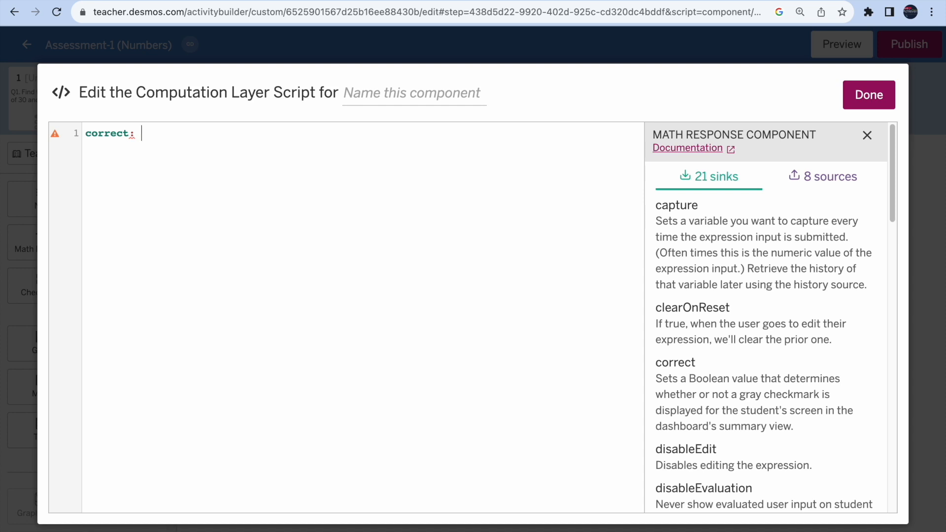
{"action": "type", "text": "this."}
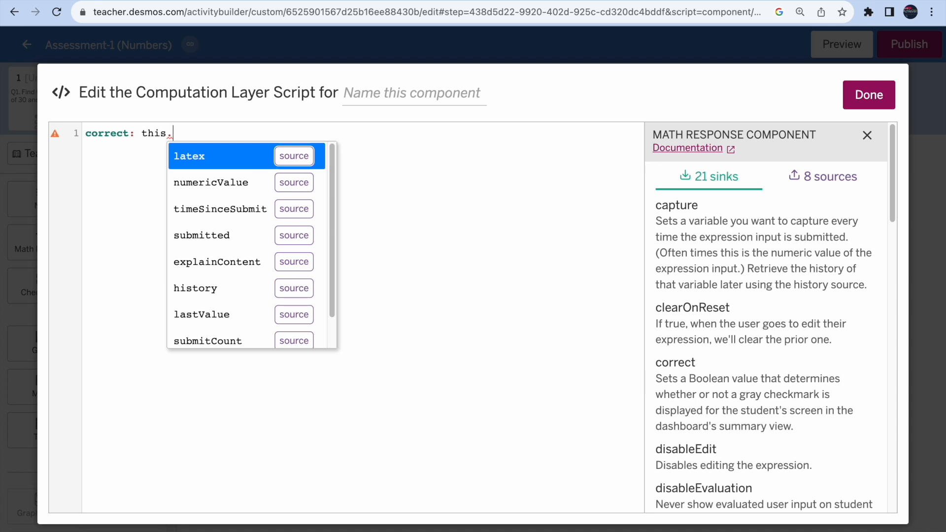
{"action": "key", "text": "Down"}
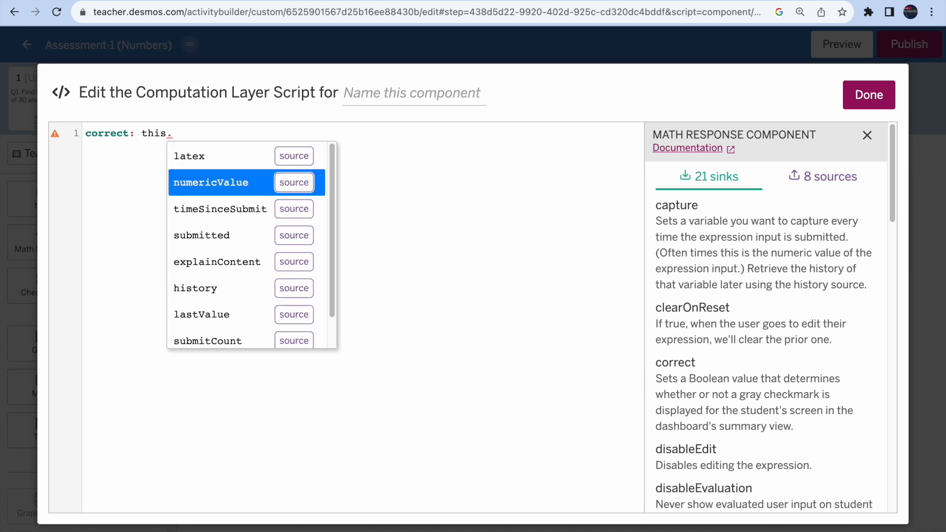
{"action": "key", "text": "Return"}
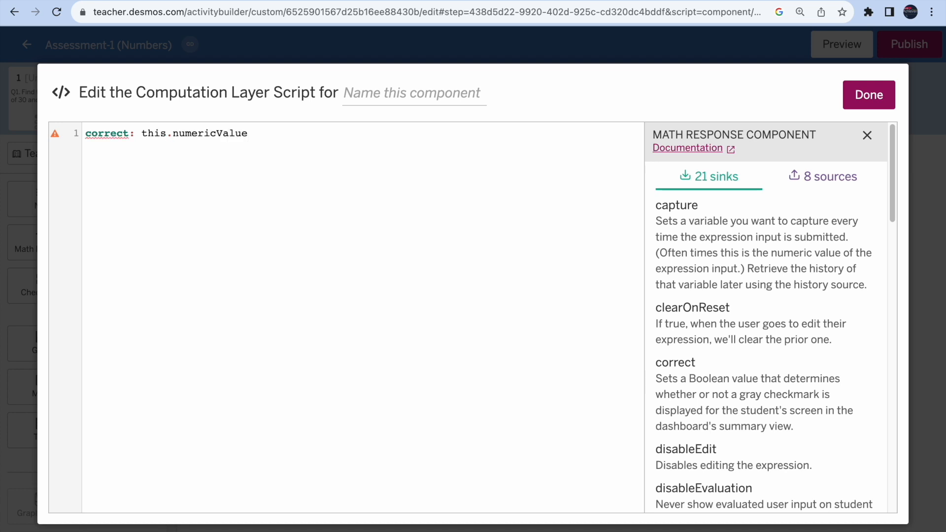
{"action": "type", "text": "= 180"}
{"action": "key", "text": "Return"}
{"action": "scroll", "coordinate": [232, 188], "scroll_direction": "up", "scroll_amount": 5}
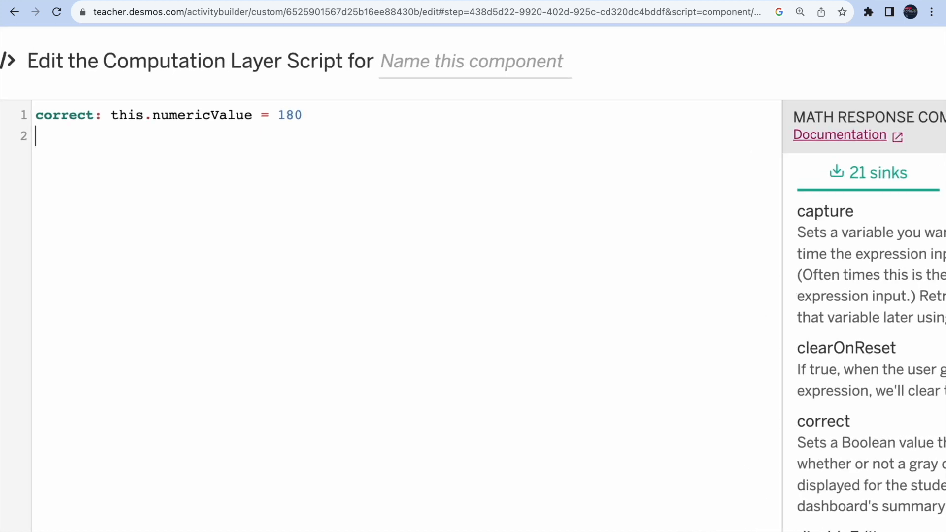
{"action": "scroll", "coordinate": [232, 186], "scroll_direction": "down", "scroll_amount": 5}
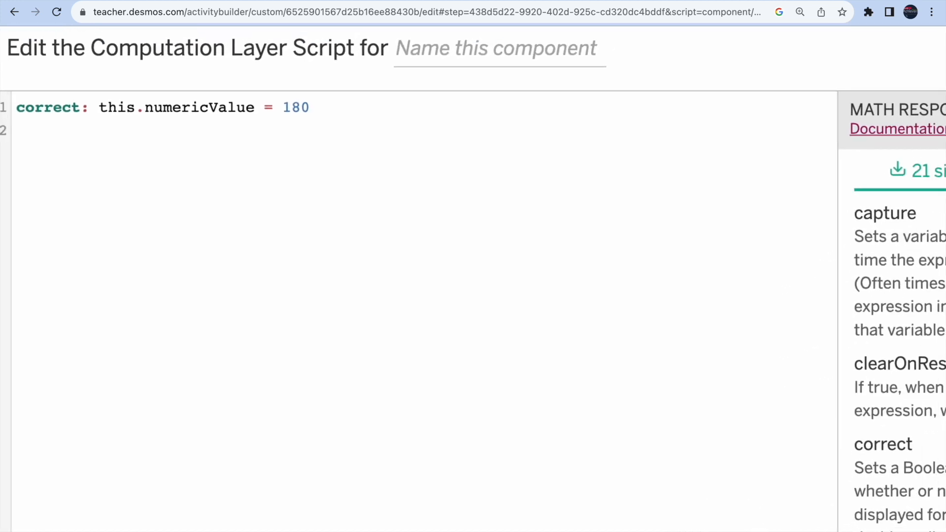
{"action": "right_click", "coordinate": [231, 188]}
{"action": "left_click", "coordinate": [198, 187]}
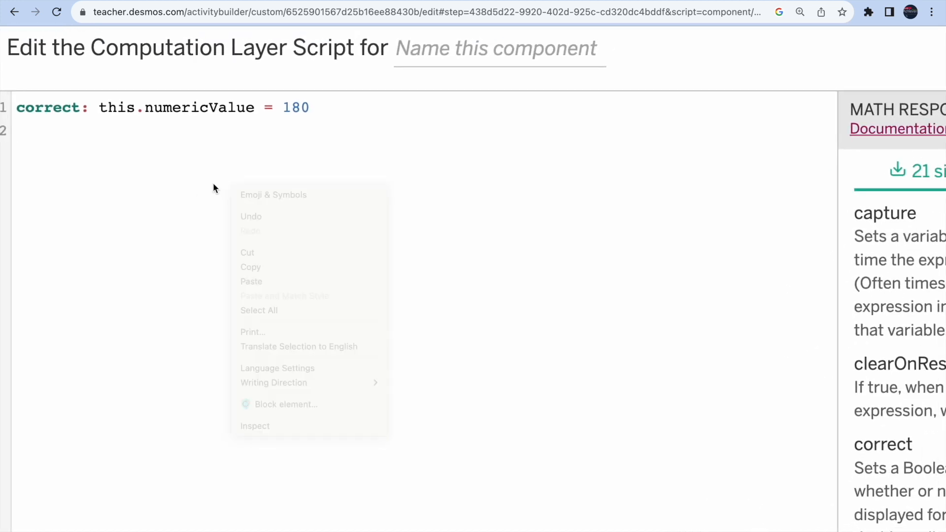
{"action": "right_click", "coordinate": [182, 186]}
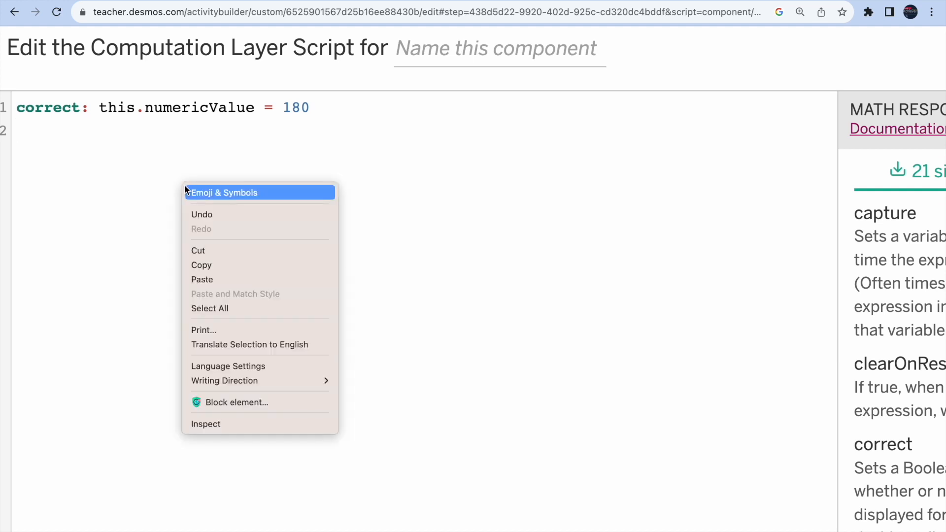
{"action": "left_click", "coordinate": [561, 184]}
{"action": "scroll", "coordinate": [514, 227], "scroll_direction": "up", "scroll_amount": 3}
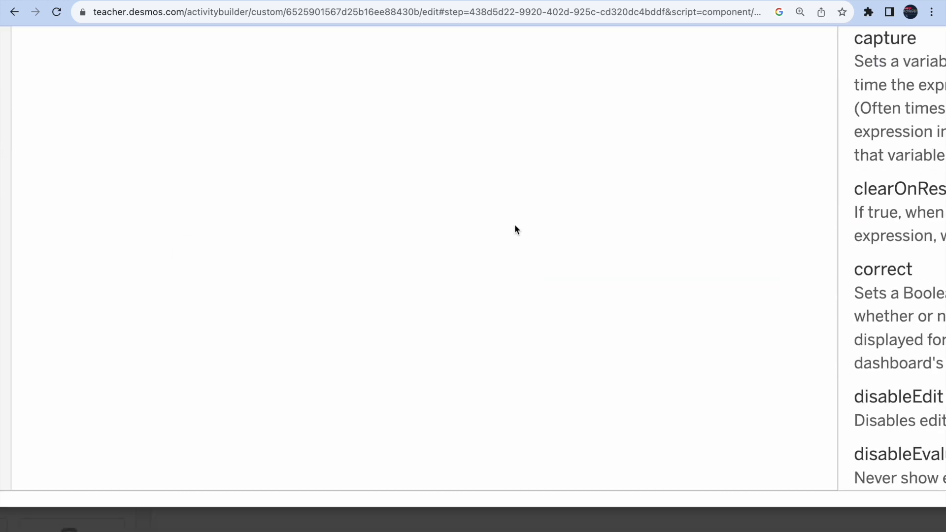
Step: Reduce the browser zoom to 90% and close the computation layer script editor
{"action": "left_click", "coordinate": [931, 12]}
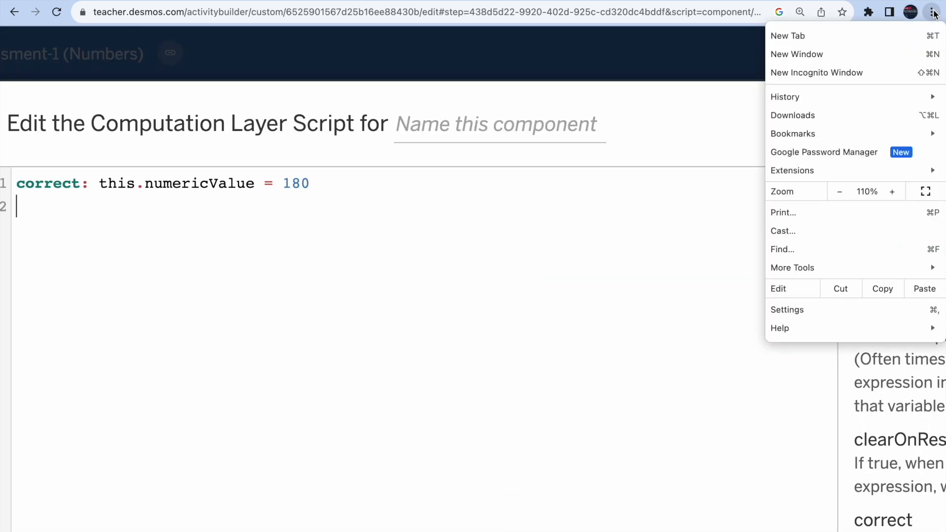
{"action": "left_click", "coordinate": [844, 193]}
{"action": "left_click", "coordinate": [844, 193]}
{"action": "left_click", "coordinate": [746, 68]}
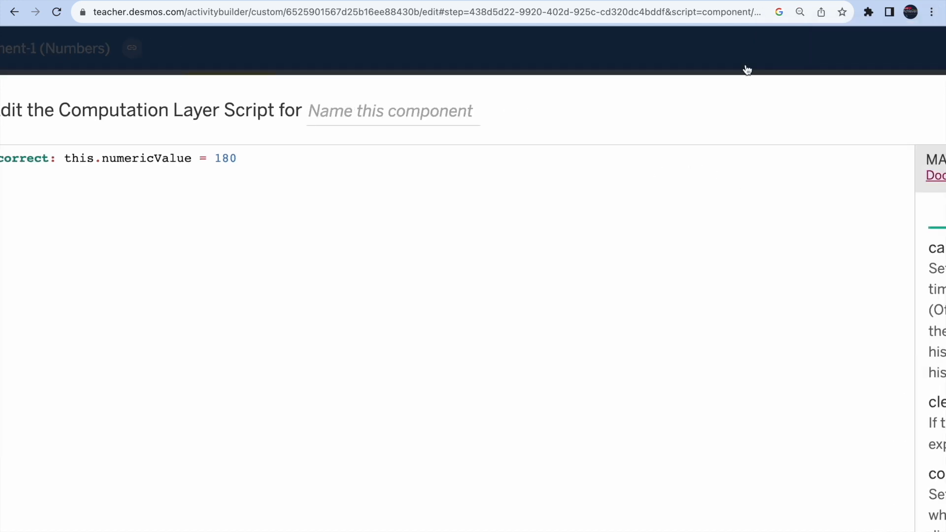
{"action": "left_click", "coordinate": [750, 61]}
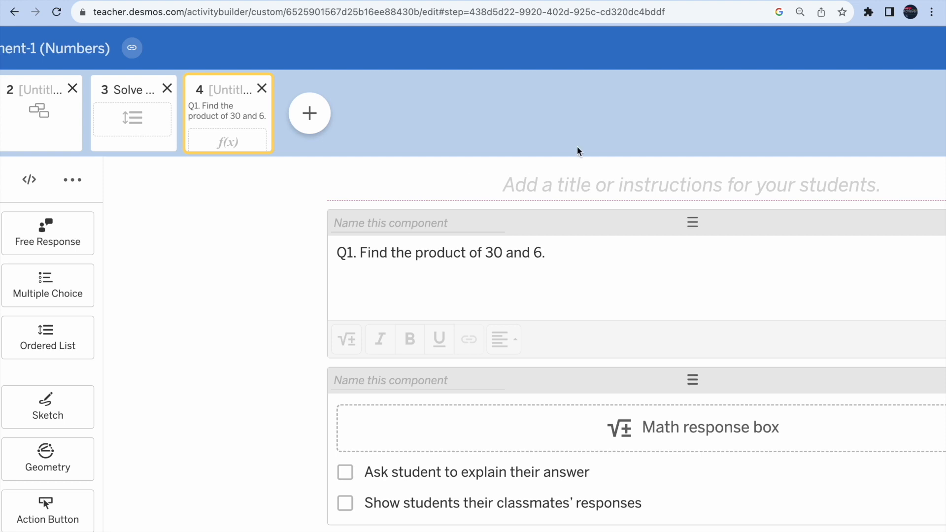
Step: Put the browser back in full screen and readjust its zoom so the screen 4 editor and its preview control fit
{"action": "left_click", "coordinate": [931, 12]}
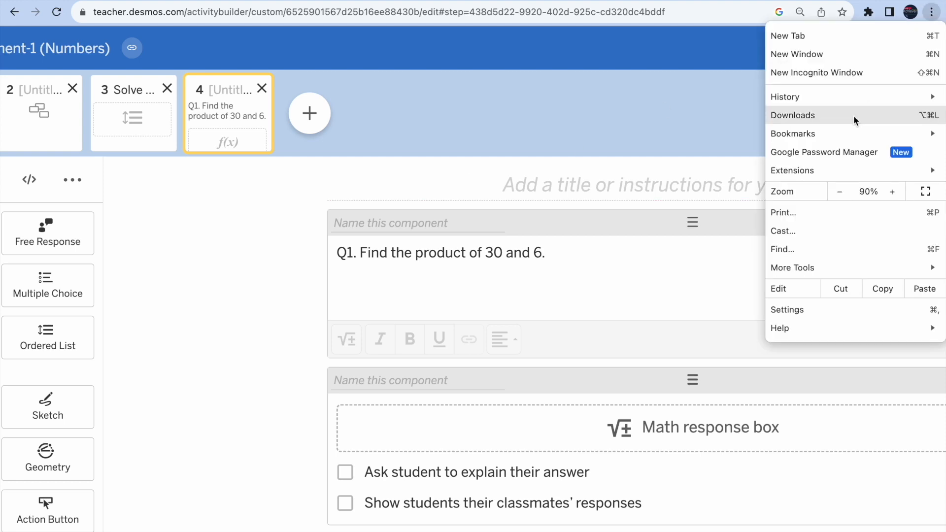
{"action": "left_click", "coordinate": [843, 192]}
{"action": "left_click", "coordinate": [646, 121]}
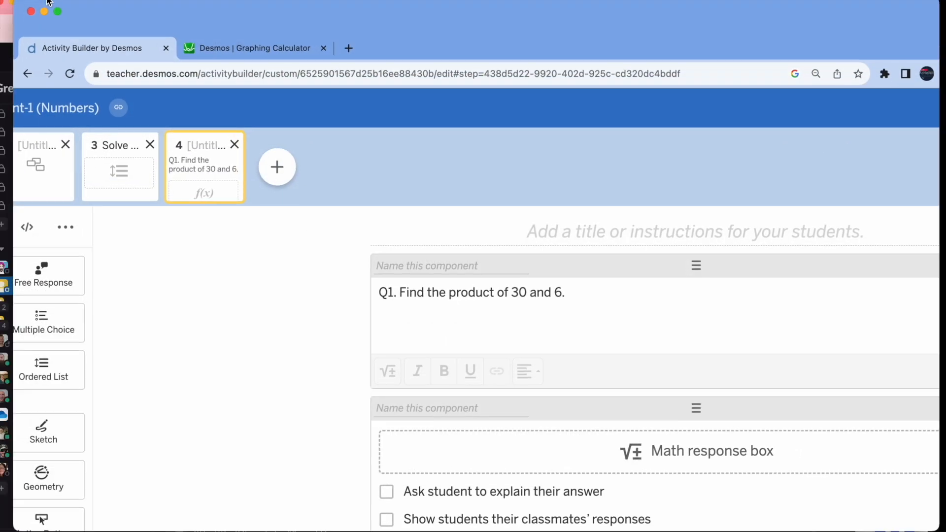
{"action": "left_click", "coordinate": [58, 11]}
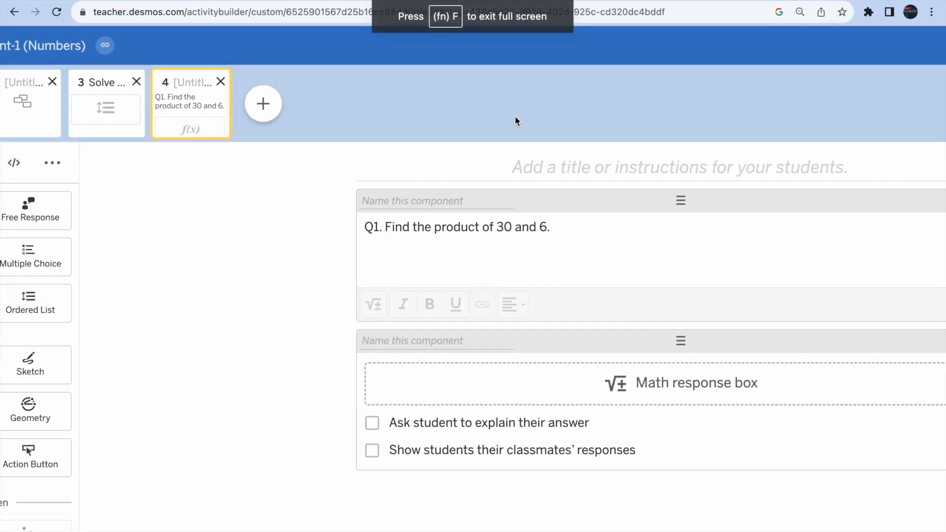
{"action": "right_click", "coordinate": [481, 118]}
{"action": "left_click", "coordinate": [419, 134]}
{"action": "scroll", "coordinate": [436, 134], "scroll_direction": "down", "scroll_amount": 4}
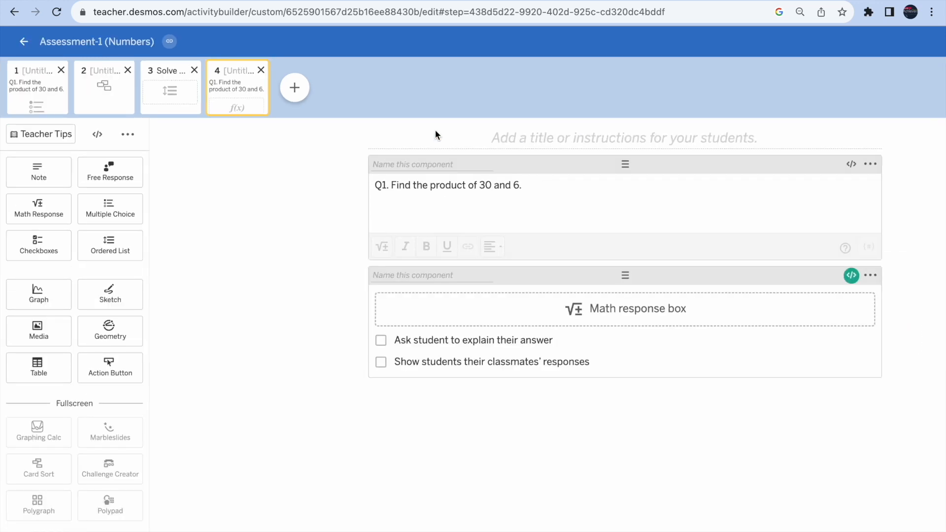
{"action": "left_click", "coordinate": [932, 12]}
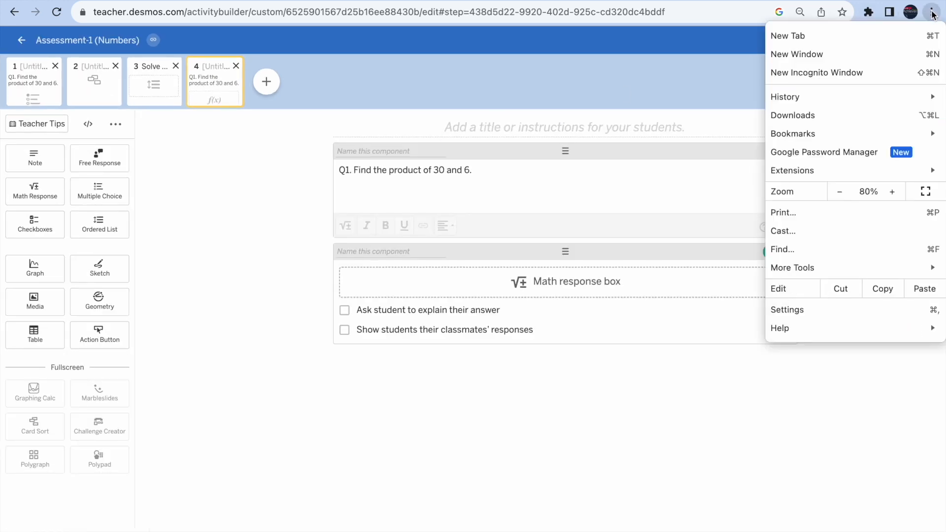
{"action": "left_click", "coordinate": [891, 192]}
{"action": "left_click", "coordinate": [892, 191]}
{"action": "left_click", "coordinate": [672, 141]}
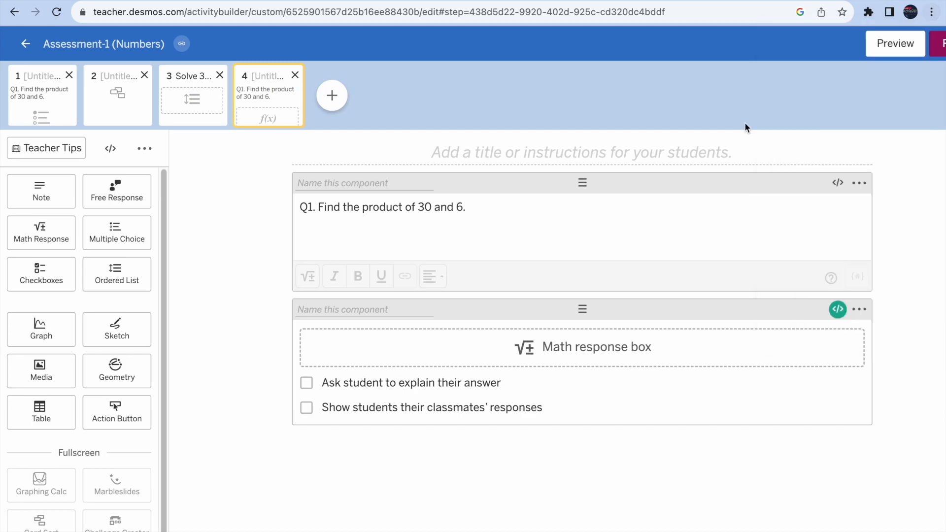
Step: Open the student preview of screen 4 and test the answers 150 and 180 against the dashboard check
{"action": "left_click", "coordinate": [882, 47]}
{"action": "left_click", "coordinate": [376, 178]}
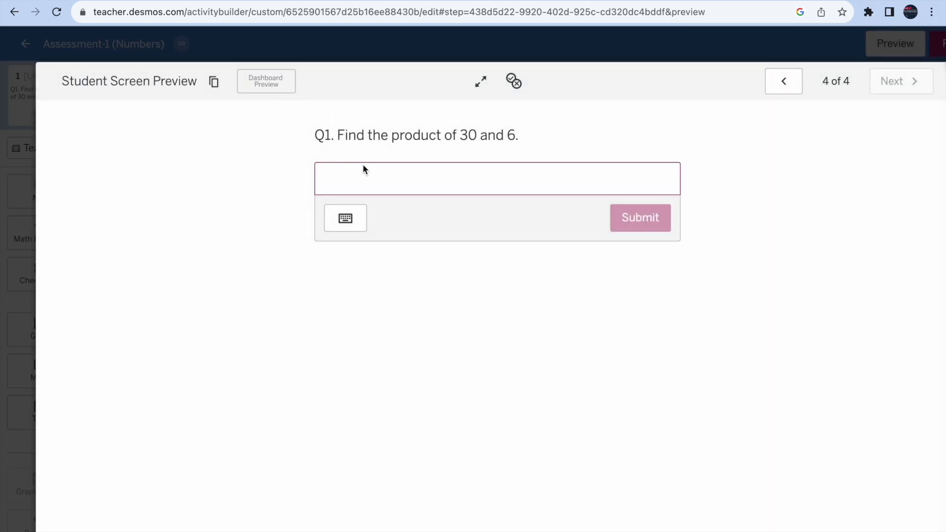
{"action": "type", "text": "150"}
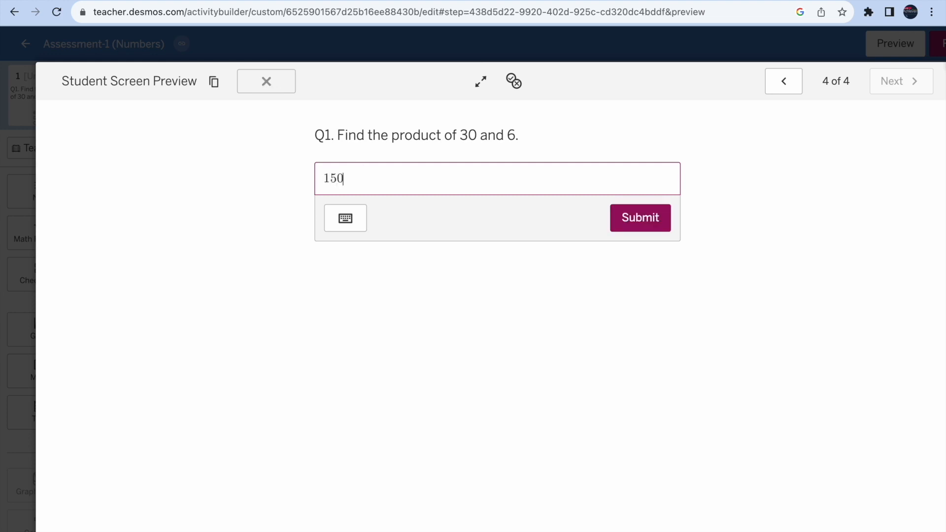
{"action": "key", "text": "BackSpace"}
{"action": "key", "text": "BackSpace"}
{"action": "type", "text": "80"}
{"action": "left_click", "coordinate": [268, 82]}
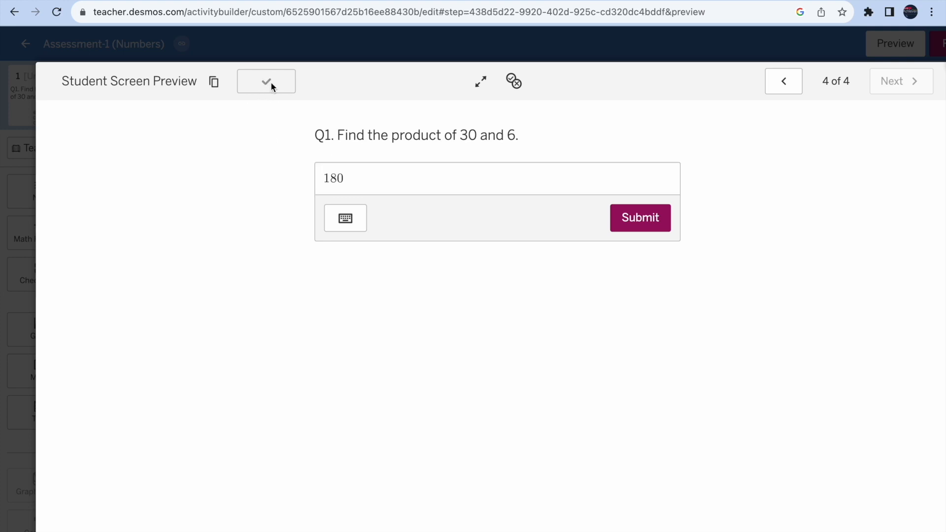
Step: Replace the preview answer with the expression 30*6 to test its evaluation, and close the student preview
{"action": "left_click", "coordinate": [369, 181]}
{"action": "key", "text": "BackSpace"}
{"action": "key", "text": "BackSpace"}
{"action": "key", "text": "BackSpace"}
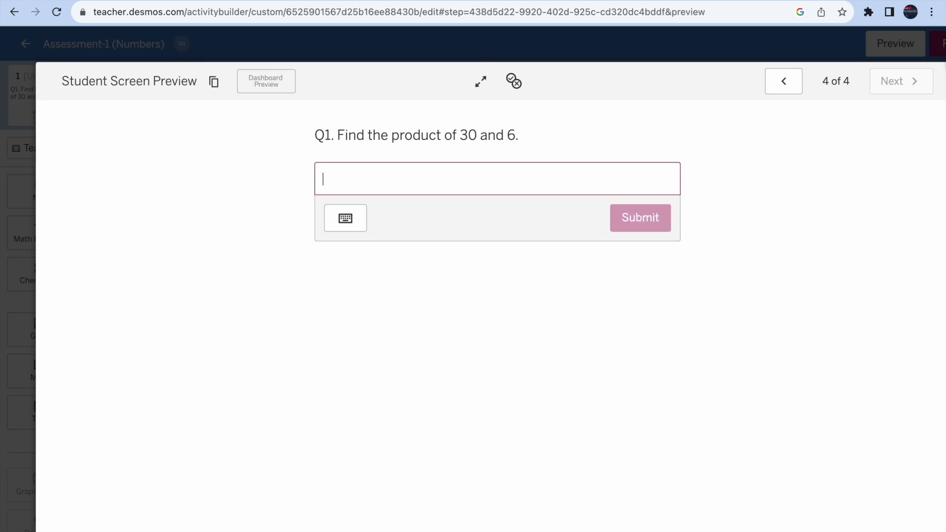
{"action": "type", "text": "90"}
{"action": "key", "text": "BackSpace"}
{"action": "key", "text": "BackSpace"}
{"action": "type", "text": "30"}
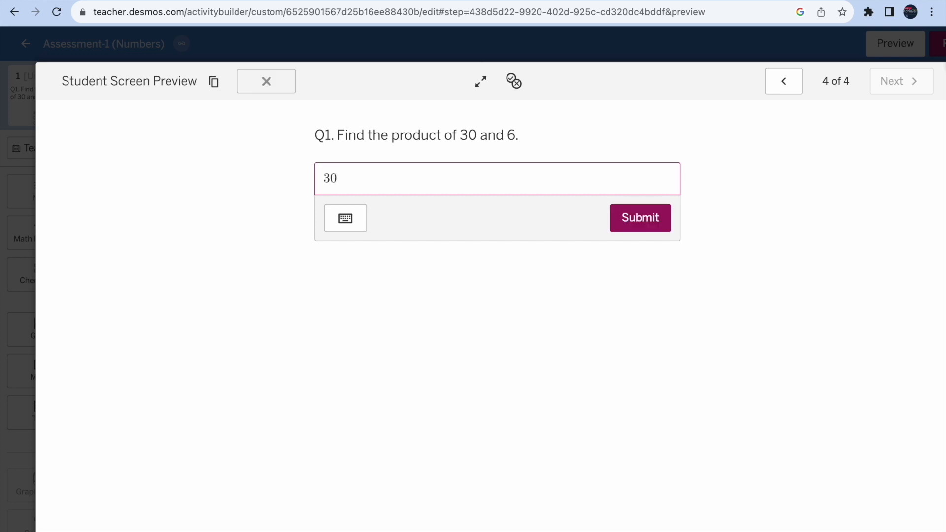
{"action": "type", "text": "*6"}
{"action": "left_click_drag", "start_coordinate": [323, 179], "coordinate": [402, 179]}
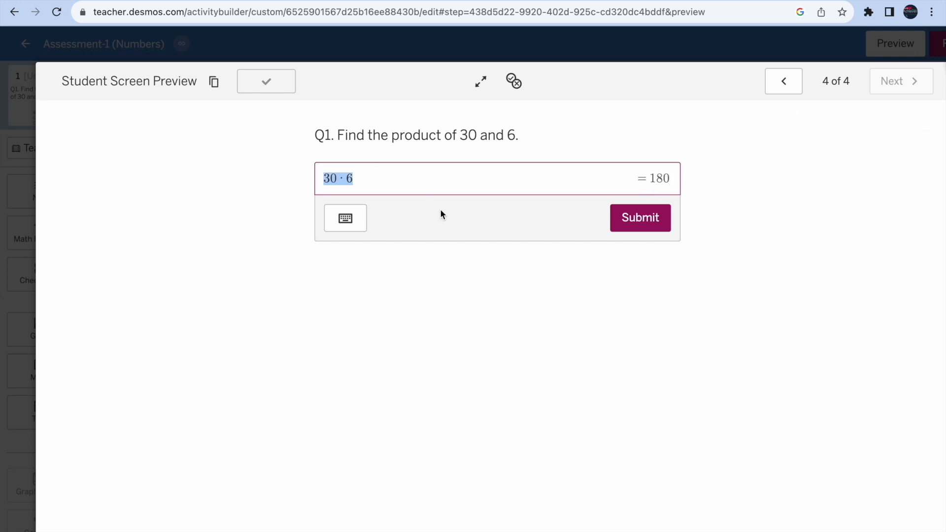
{"action": "left_click", "coordinate": [404, 185]}
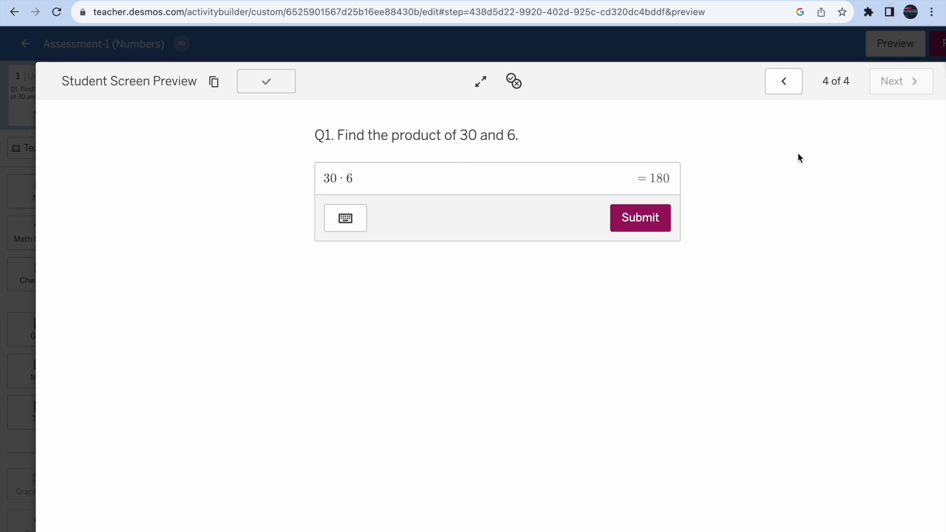
{"action": "left_click", "coordinate": [565, 58]}
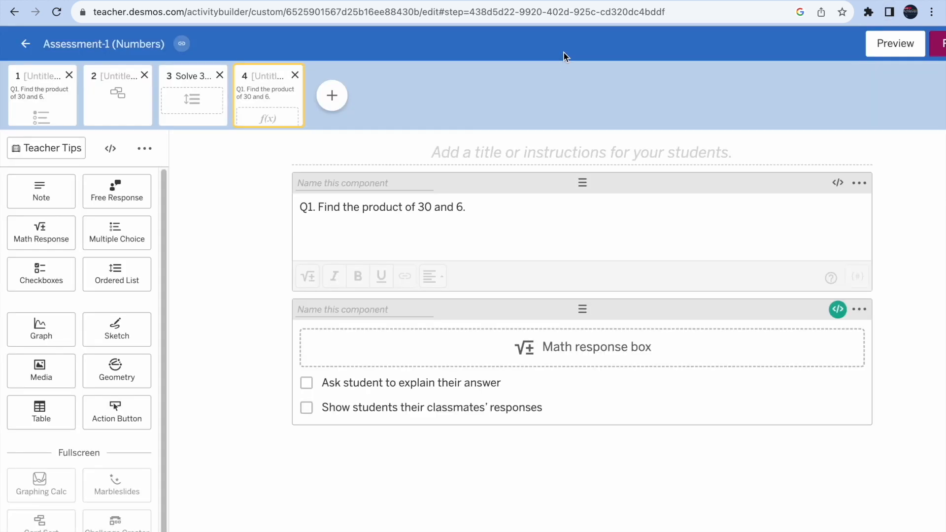
Step: Add the line "disableEvaluation: true" to the math response's computation layer script and finish editing it
{"action": "left_click", "coordinate": [837, 309]}
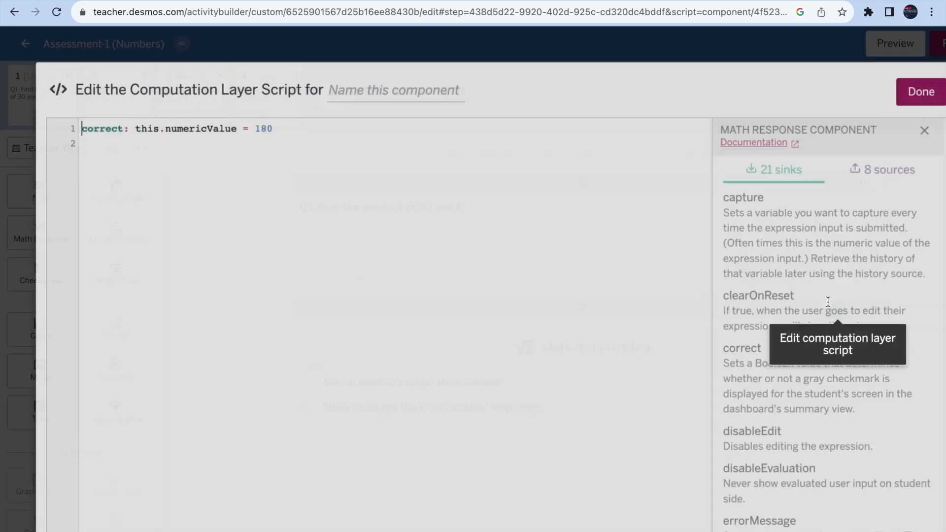
{"action": "left_click", "coordinate": [304, 133]}
{"action": "key", "text": "Return"}
{"action": "key", "text": "Return"}
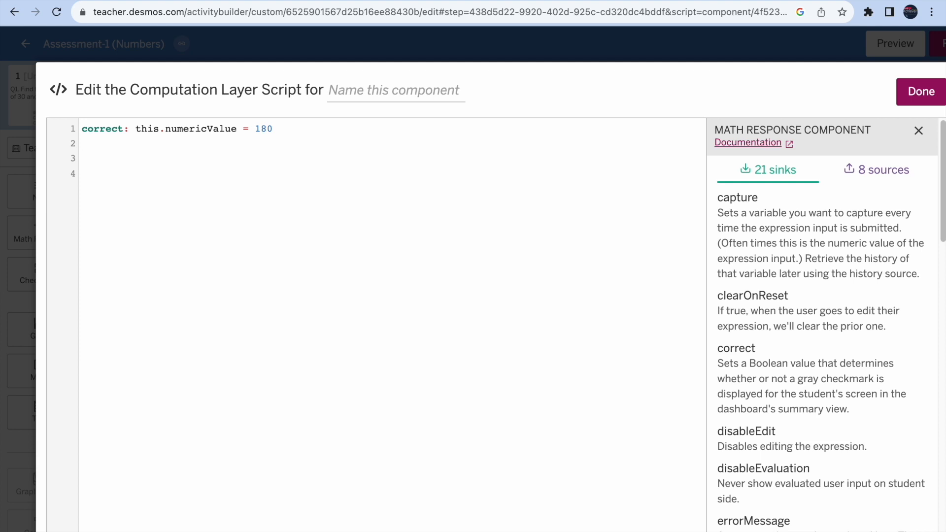
{"action": "left_click_drag", "start_coordinate": [717, 468], "coordinate": [821, 474]}
{"action": "left_click", "coordinate": [133, 165]}
{"action": "type", "text": "di"}
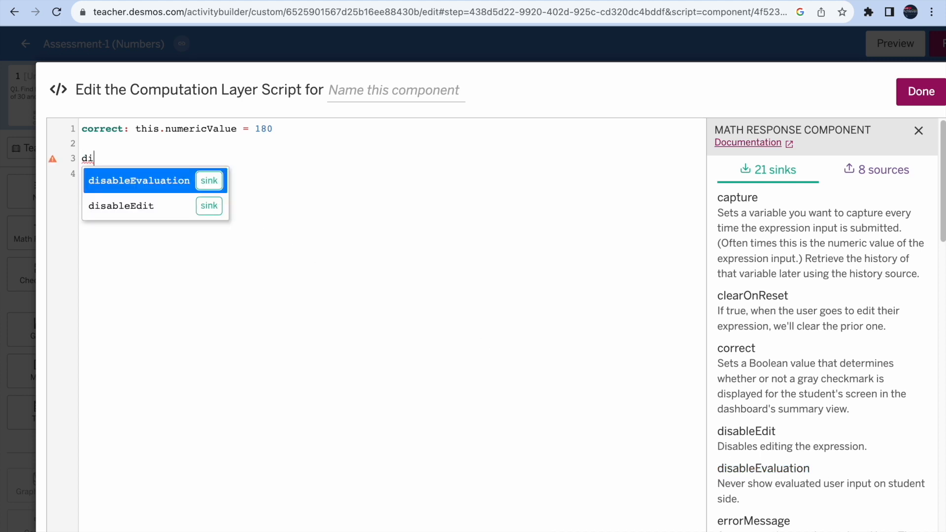
{"action": "key", "text": "Return"}
{"action": "type", "text": "tr"}
{"action": "key", "text": "Return"}
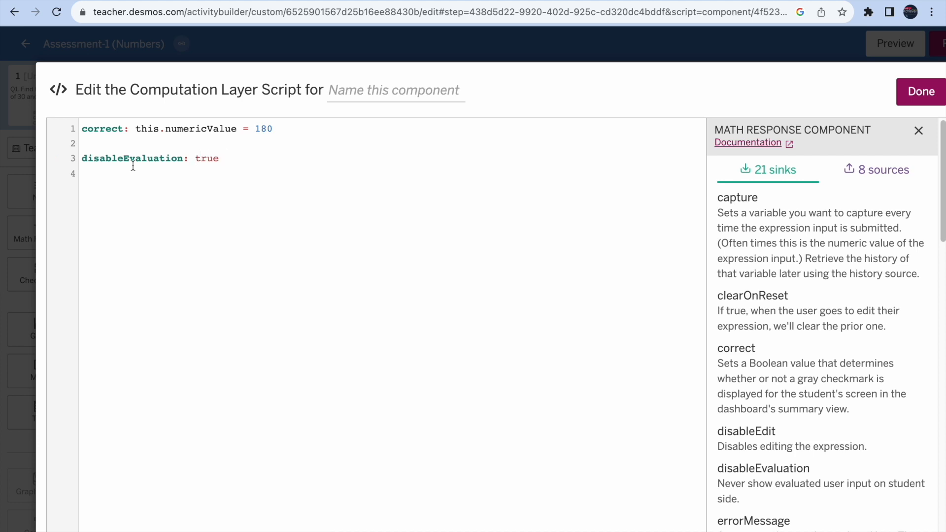
{"action": "left_click", "coordinate": [908, 96]}
Step: Retest the answer 30*6 in the student preview with evaluation disabled, and close the preview
{"action": "left_click", "coordinate": [896, 44]}
{"action": "left_click", "coordinate": [415, 180]}
{"action": "type", "text": "3"}
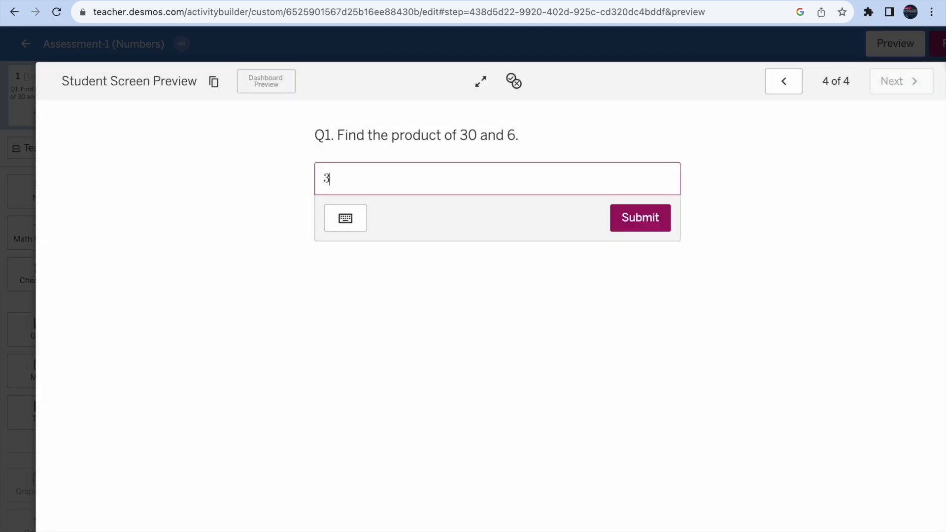
{"action": "type", "text": "0*6"}
{"action": "left_click_drag", "start_coordinate": [328, 184], "coordinate": [367, 183]}
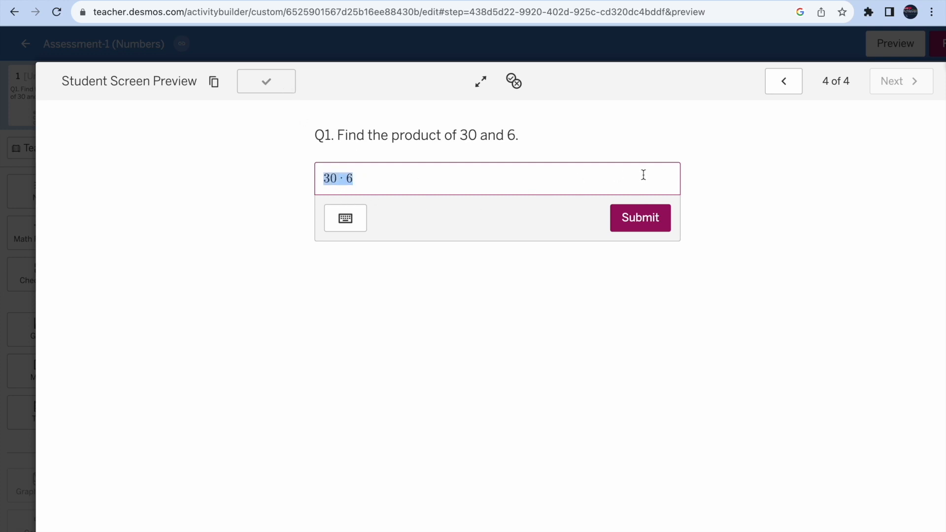
{"action": "left_click", "coordinate": [662, 182]}
{"action": "left_click", "coordinate": [855, 45]}
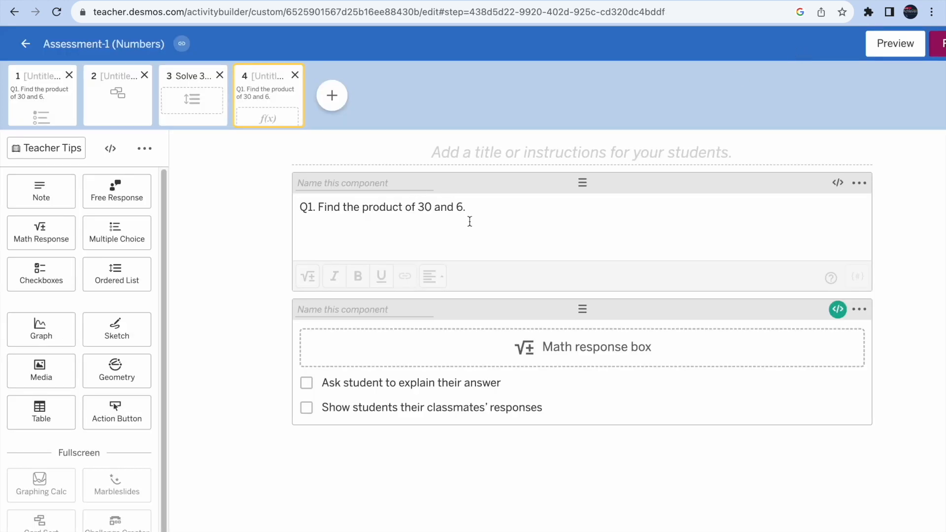
Step: Add a second line reading "Enetr the final answer only." to the question note on screen 4
{"action": "left_click", "coordinate": [490, 211]}
{"action": "key", "text": "Return"}
{"action": "type", "text": "En"}
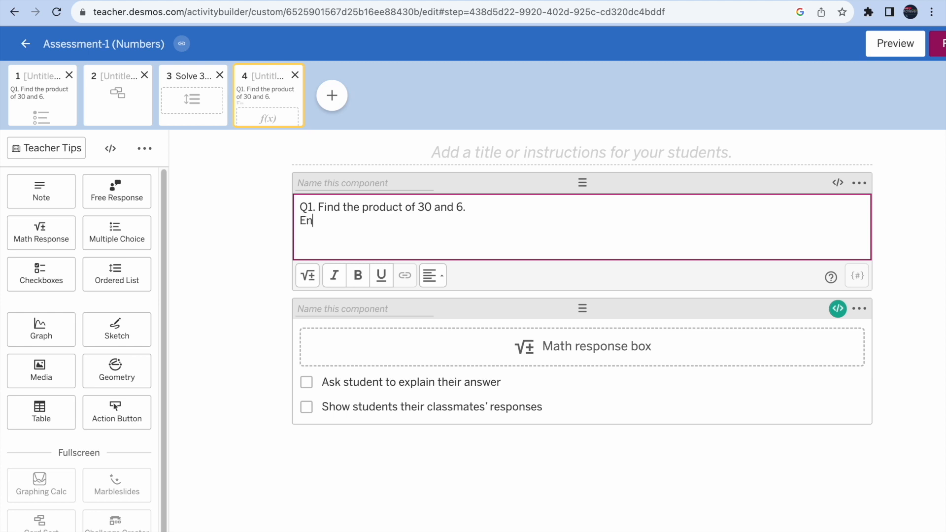
{"action": "type", "text": "etr the final answer only."}
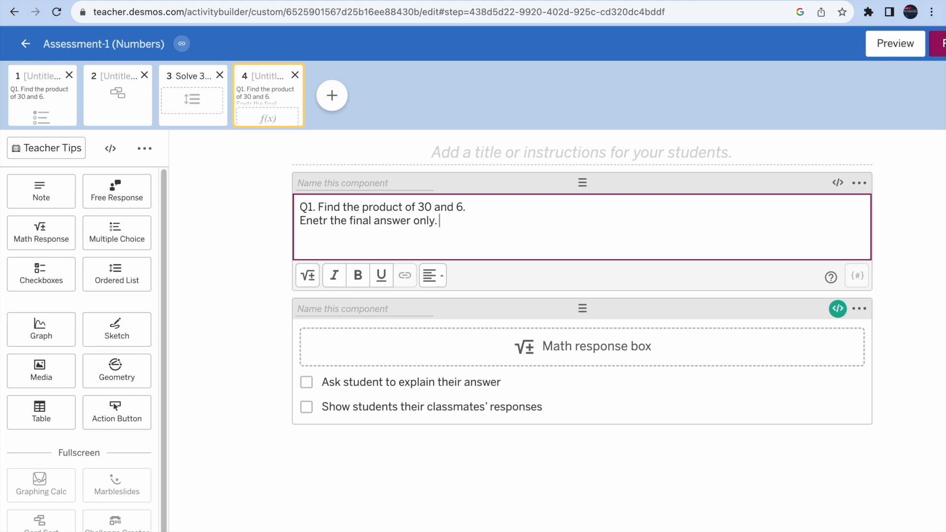
Step: Preview the updated question as a student, submit the answer 180, and close the preview
{"action": "left_click", "coordinate": [871, 47]}
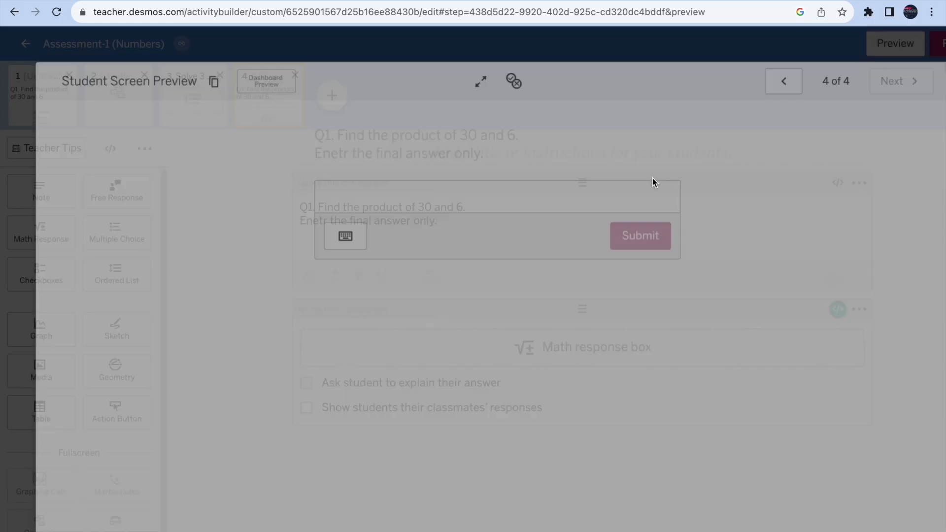
{"action": "left_click", "coordinate": [402, 200]}
{"action": "type", "text": "180"}
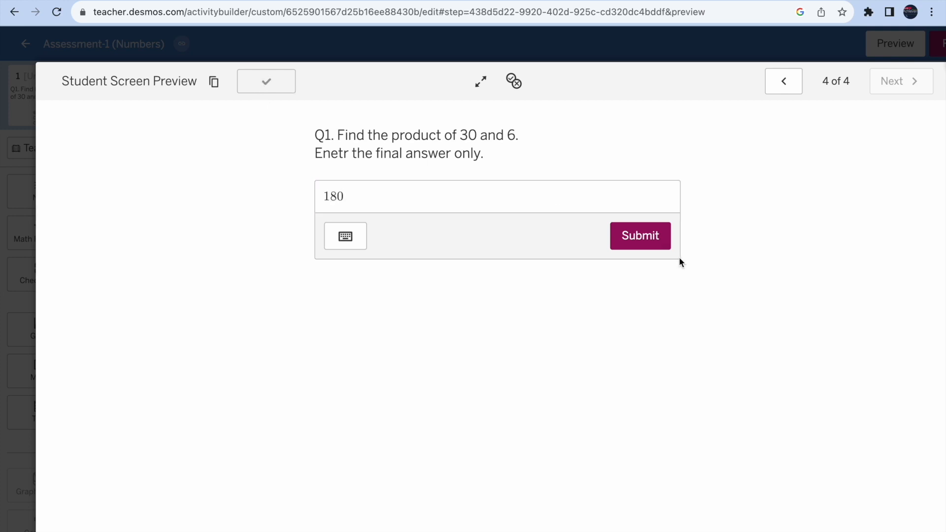
{"action": "left_click", "coordinate": [654, 247]}
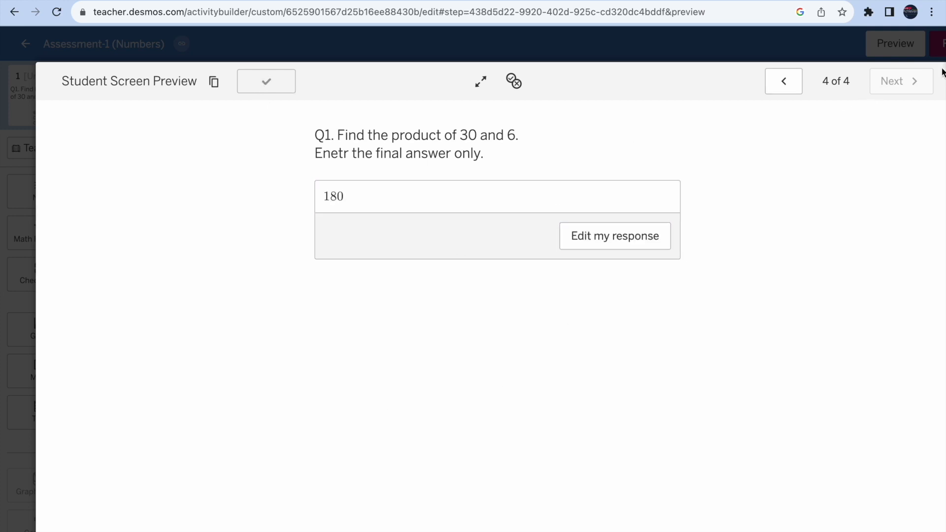
{"action": "left_click", "coordinate": [571, 55]}
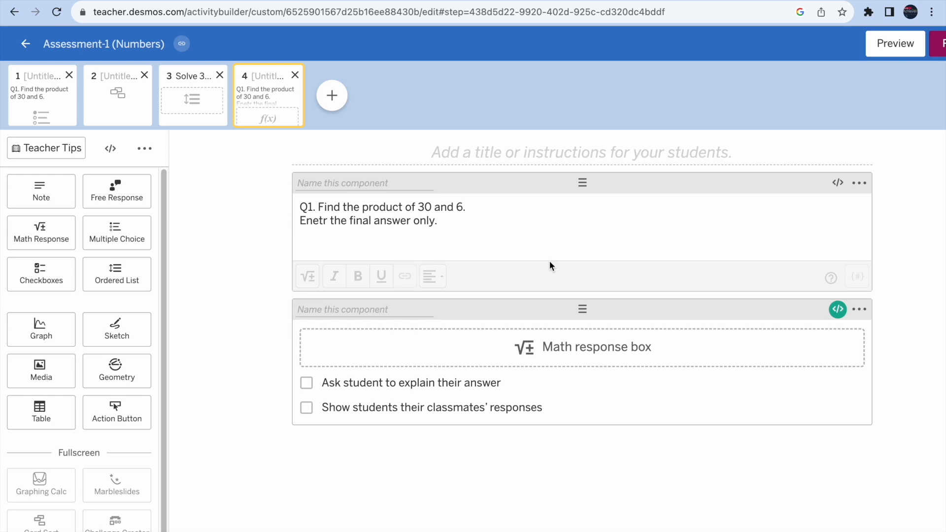
Step: Examine the screen 4 question text and the math response's computation layer script, and finish viewing the script
{"action": "left_click_drag", "start_coordinate": [318, 208], "coordinate": [474, 207]}
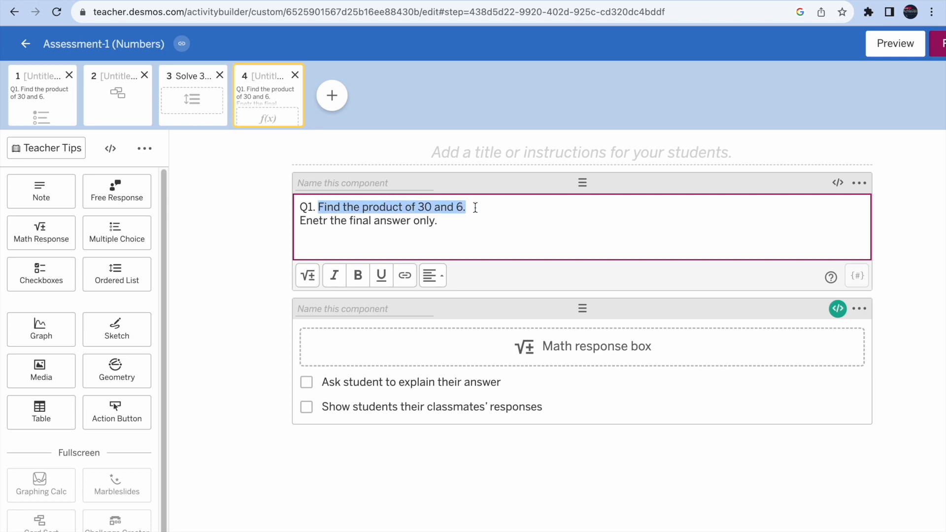
{"action": "left_click", "coordinate": [838, 309]}
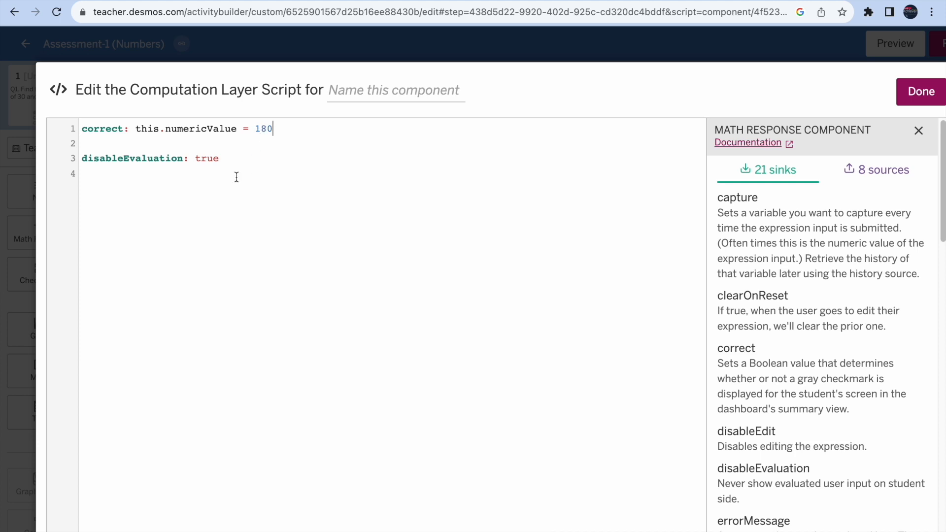
{"action": "left_click", "coordinate": [912, 100]}
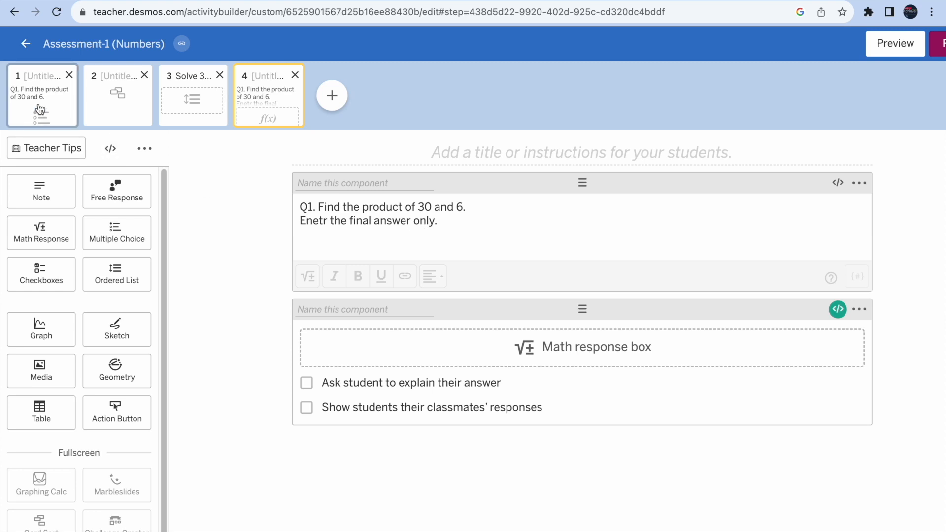
Step: Review the card sort on screen 2, the ordered list on screen 3, and the "90 x 2" option on screen 1
{"action": "left_click", "coordinate": [109, 112]}
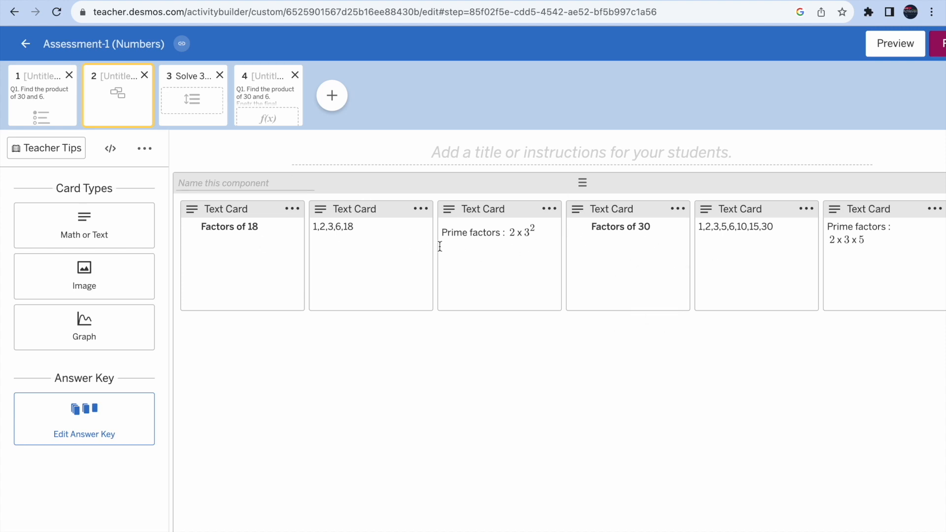
{"action": "left_click", "coordinate": [199, 117]}
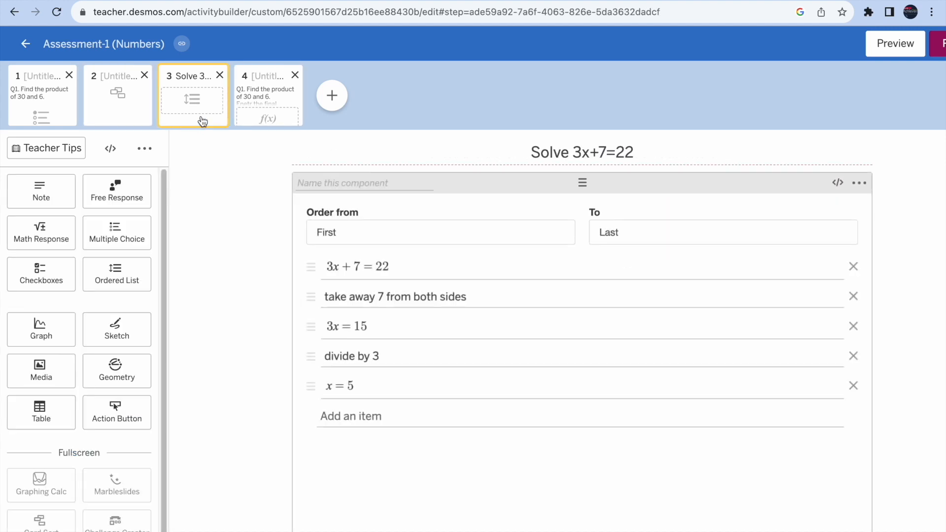
{"action": "left_click", "coordinate": [49, 113]}
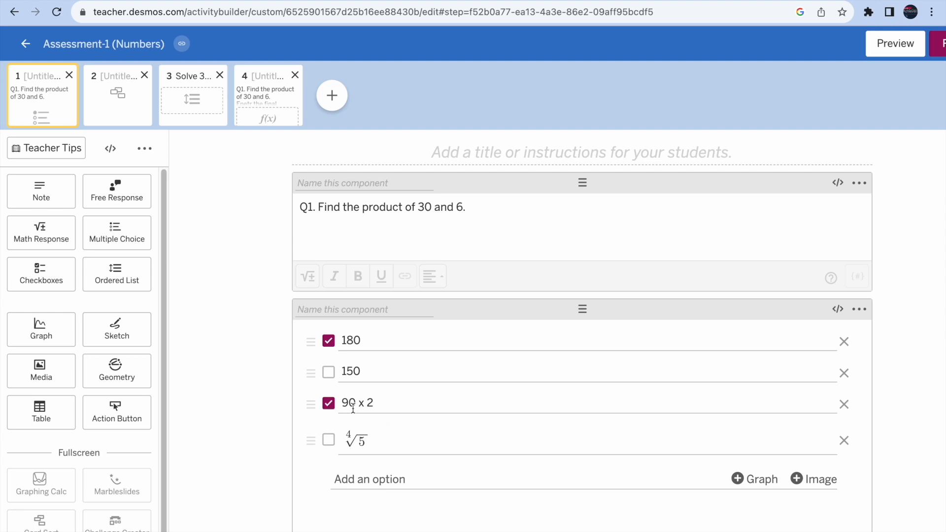
{"action": "left_click_drag", "start_coordinate": [343, 404], "coordinate": [380, 403]}
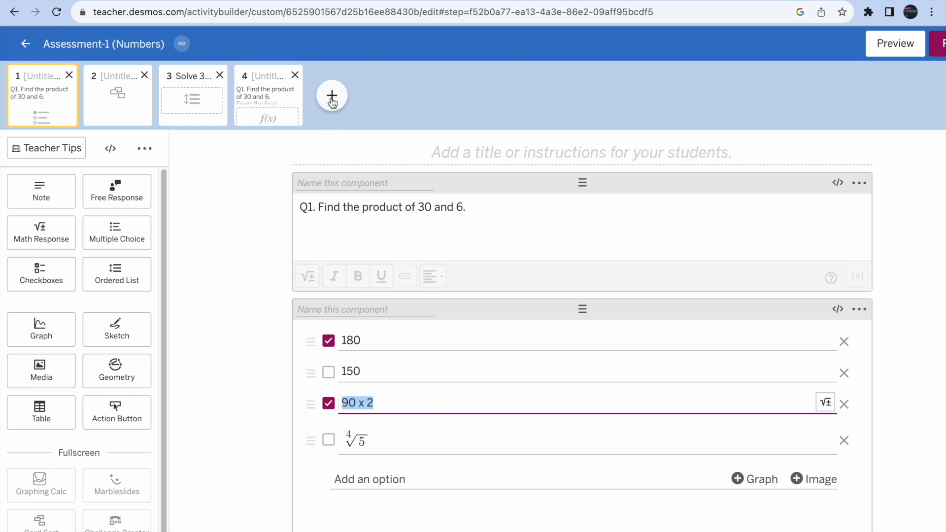
Step: Add a screen after screen 1 with a Geometry component, and draw a triangle in it with the Polygon tool
{"action": "left_click", "coordinate": [331, 96]}
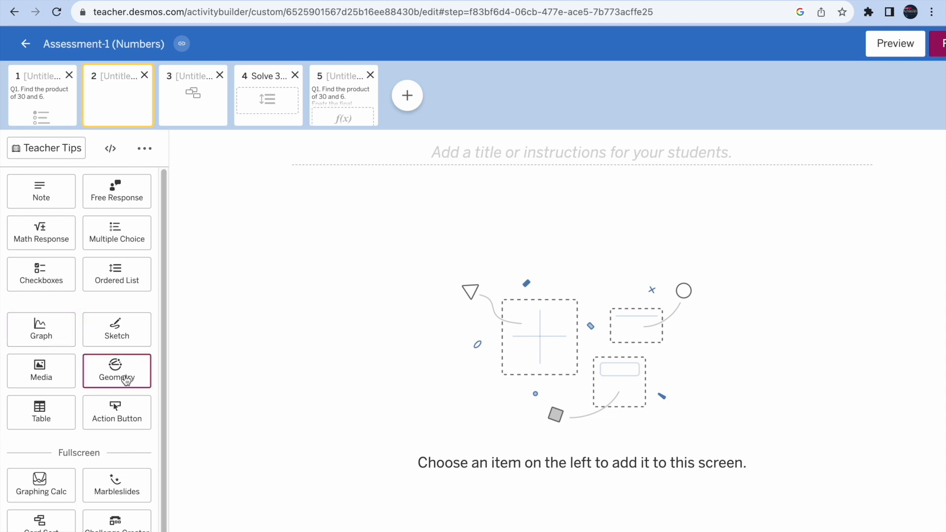
{"action": "left_click", "coordinate": [127, 380]}
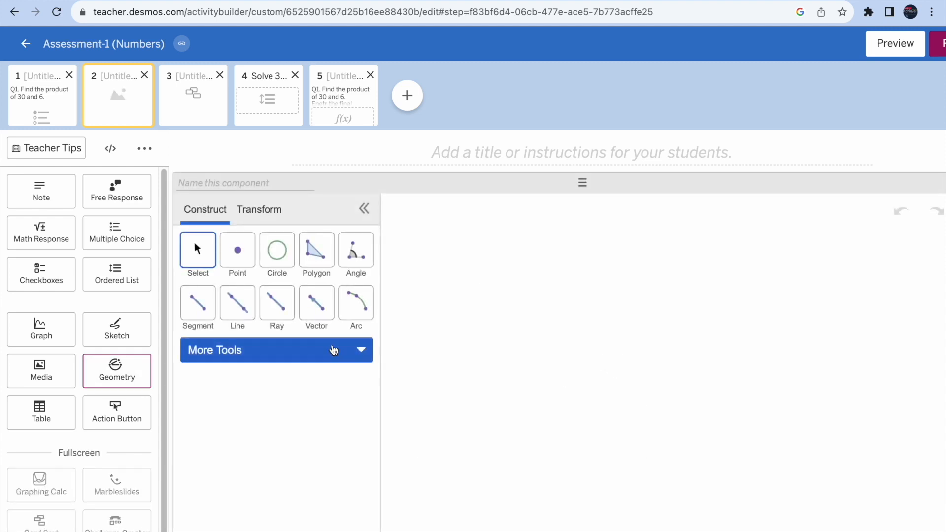
{"action": "left_click", "coordinate": [321, 265]}
{"action": "left_click", "coordinate": [476, 378]}
{"action": "left_click", "coordinate": [581, 263]}
{"action": "left_click", "coordinate": [714, 367]}
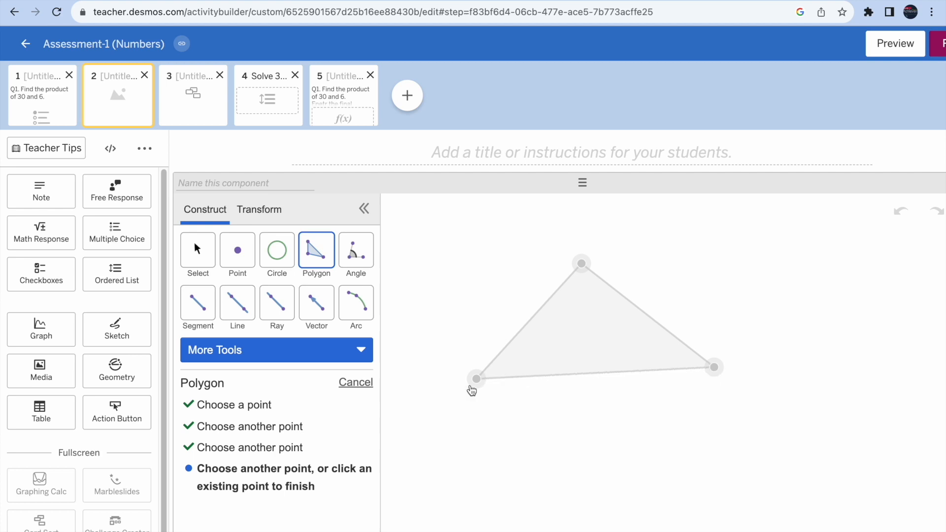
{"action": "left_click", "coordinate": [477, 380]}
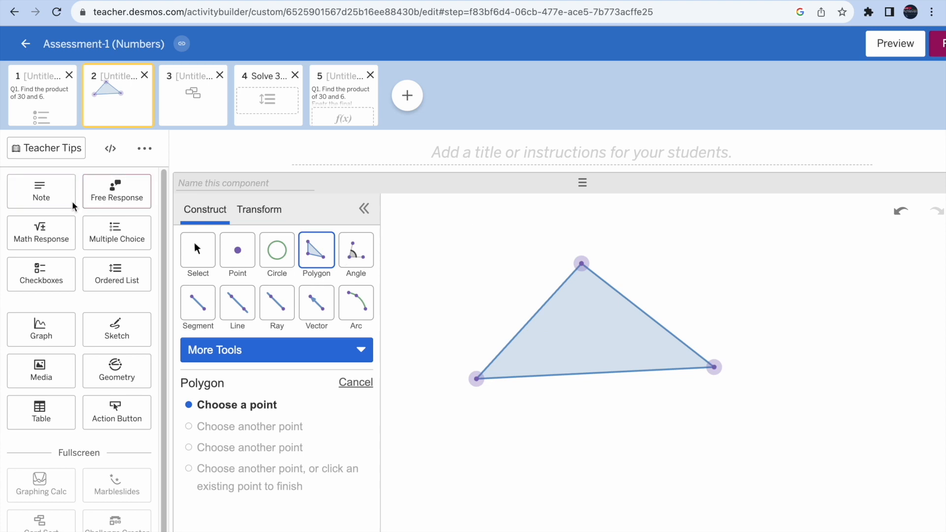
Step: Add a math response beside the triangle and collapse the geometry component's construction tools
{"action": "left_click", "coordinate": [51, 241]}
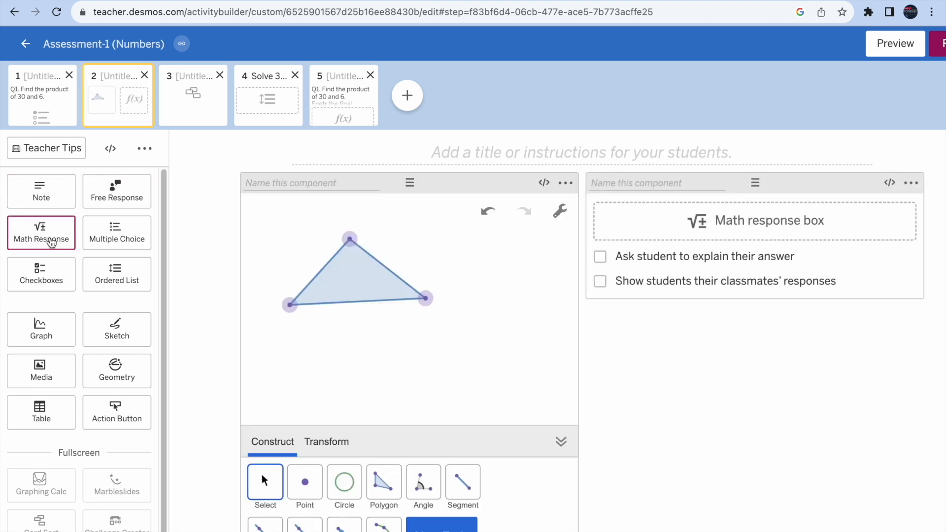
{"action": "left_click", "coordinate": [560, 441]}
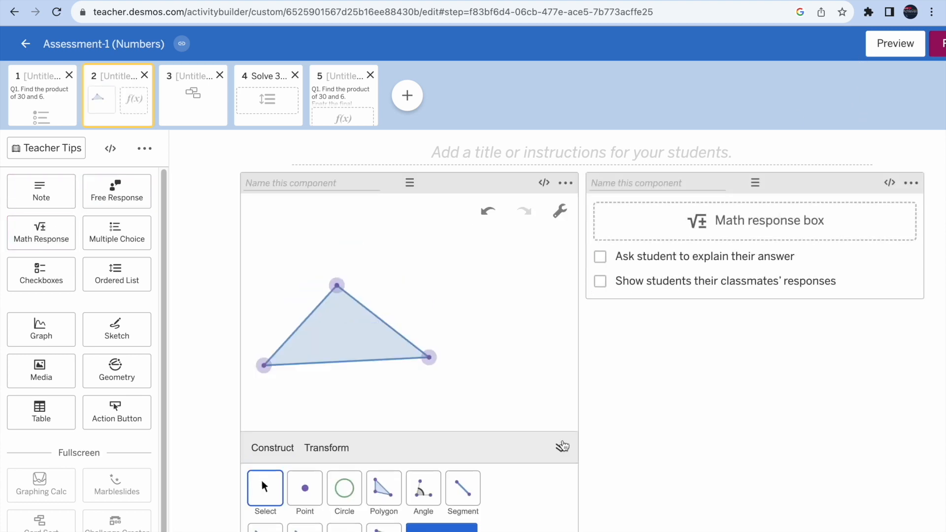
Step: Preview the triangle screen as a student, reshape the triangle by moving its vertices, view it full screen, and close the preview
{"action": "left_click", "coordinate": [894, 46]}
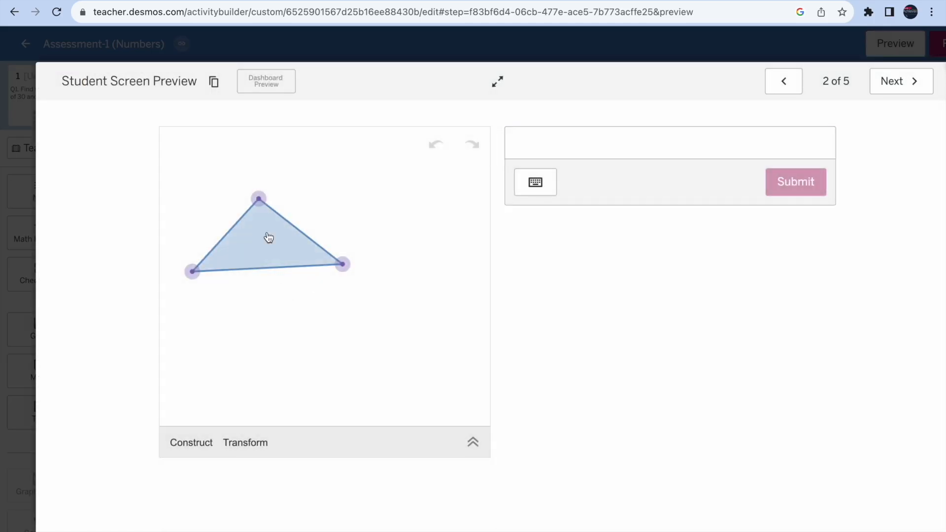
{"action": "left_click_drag", "start_coordinate": [260, 200], "coordinate": [226, 181]}
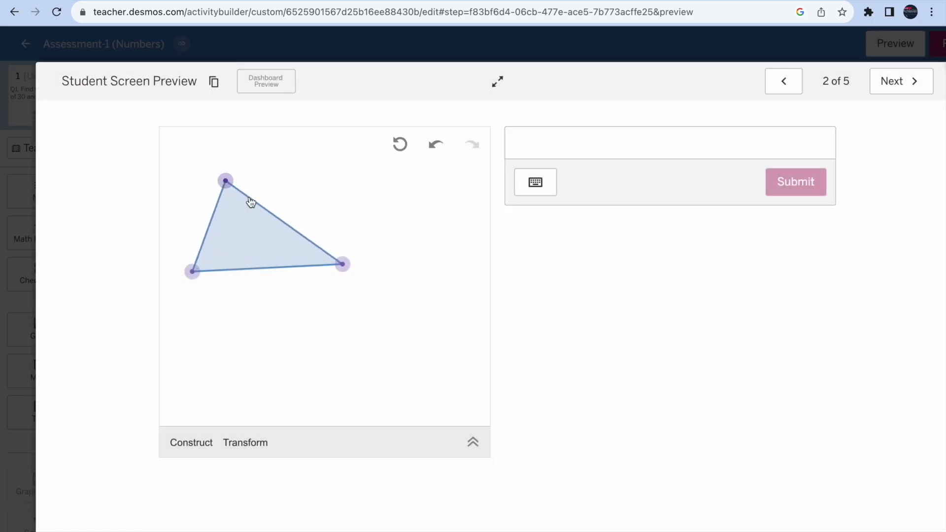
{"action": "left_click_drag", "start_coordinate": [343, 266], "coordinate": [355, 283]}
{"action": "mouse_move", "coordinate": [192, 271]}
{"action": "left_mouse_down"}
{"action": "mouse_move", "coordinate": [200, 335]}
{"action": "mouse_move", "coordinate": [202, 286]}
{"action": "left_mouse_up"}
{"action": "left_click", "coordinate": [647, 148]}
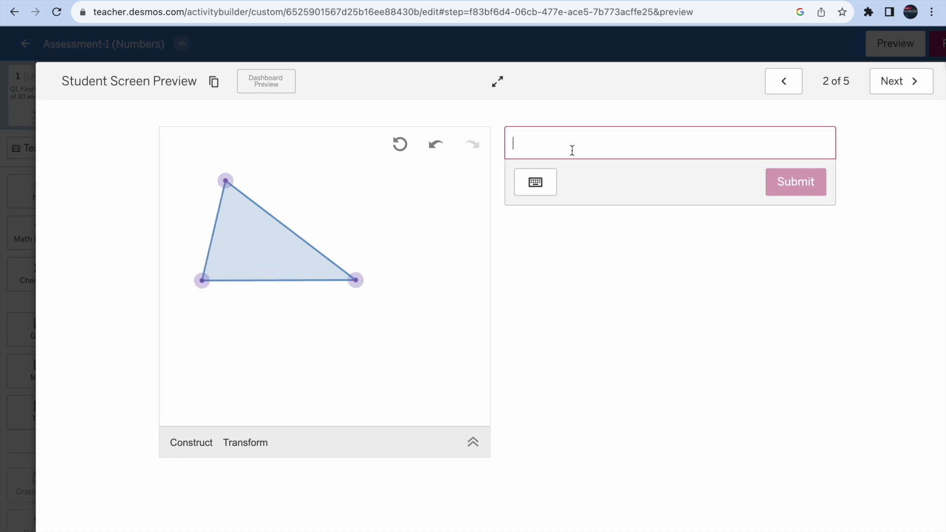
{"action": "left_click", "coordinate": [498, 87]}
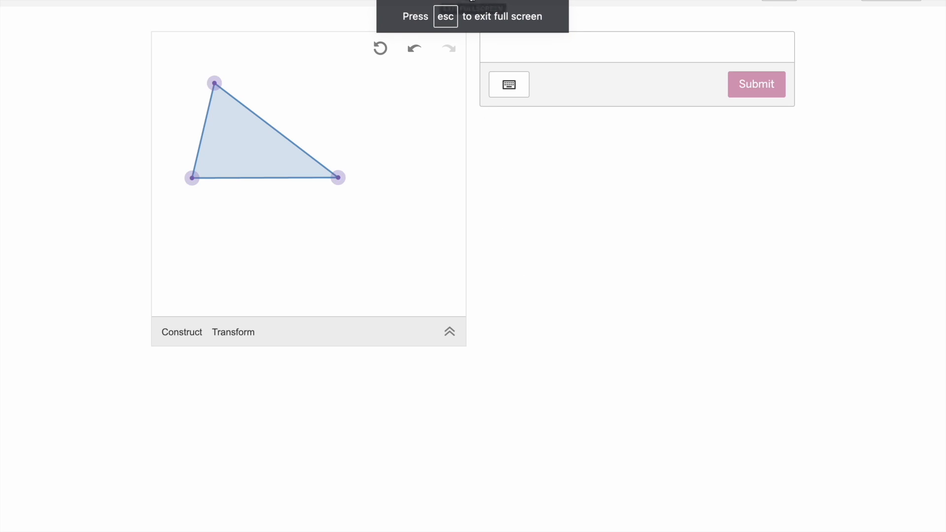
{"action": "key", "text": "Escape"}
{"action": "left_click", "coordinate": [912, 61]}
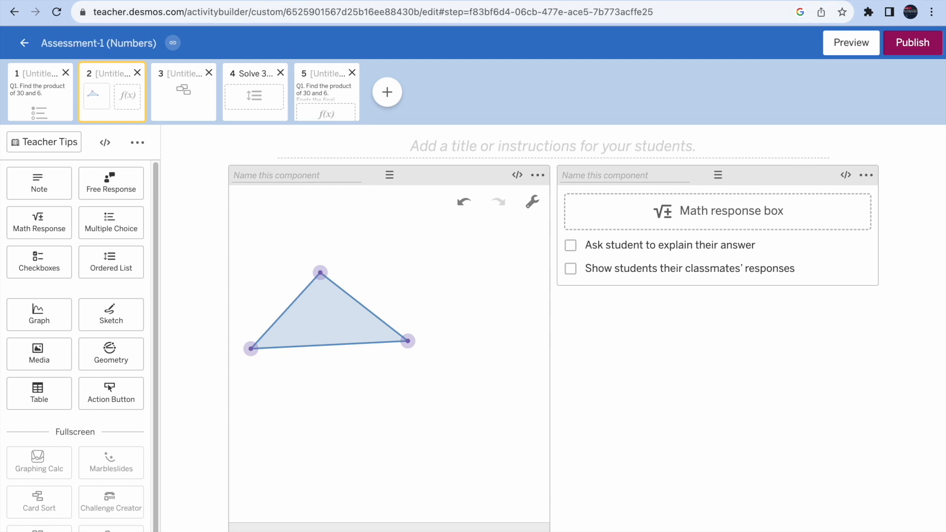
Step: Search the web for "desmos" in a new browser tab and open the Desmos Classroom site
{"action": "left_click", "coordinate": [321, 0]}
{"action": "type", "text": "de"}
{"action": "key", "text": "Return"}
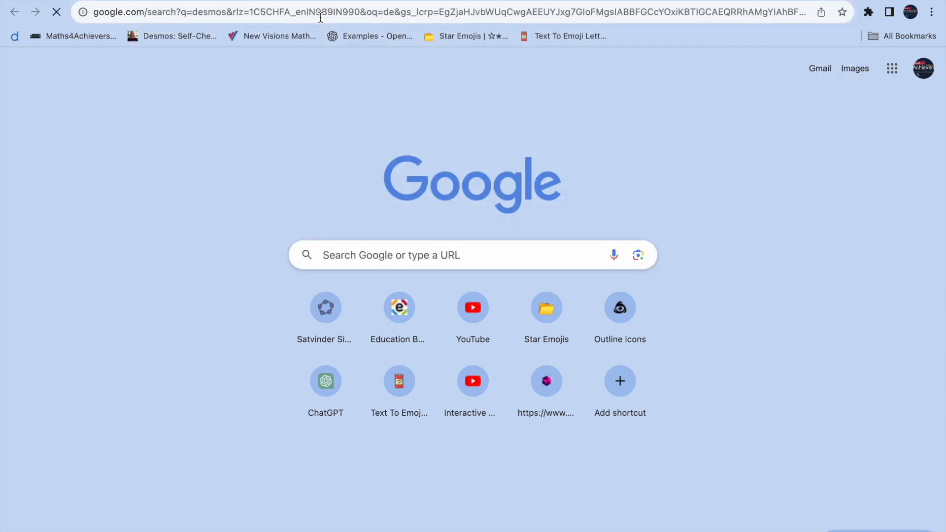
{"action": "left_click", "coordinate": [199, 193]}
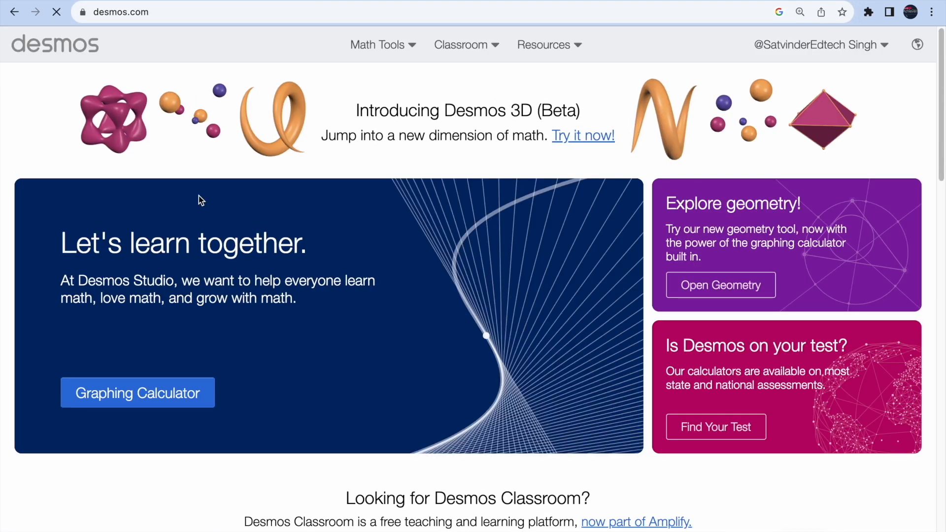
{"action": "scroll", "coordinate": [235, 400], "scroll_direction": "down", "scroll_amount": 3}
{"action": "left_click", "coordinate": [158, 464]}
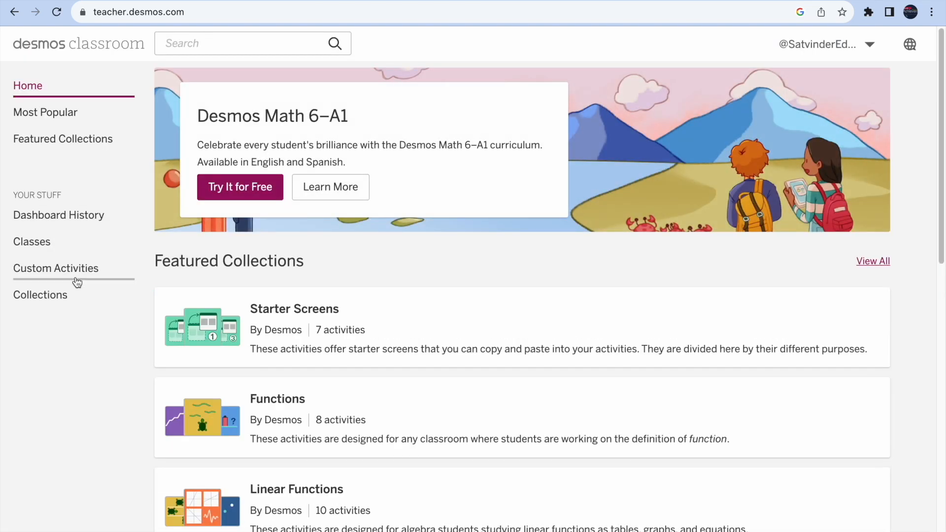
Step: Open the custom activity "FA ( Arithmetics and Geometric)" and copy its screen 2, "Figure out the value of n"
{"action": "left_click", "coordinate": [76, 281]}
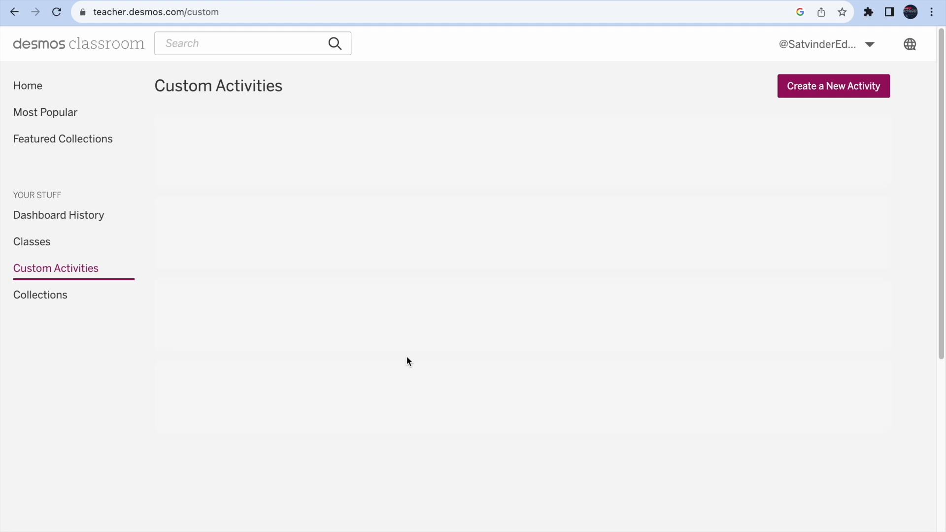
{"action": "scroll", "coordinate": [395, 365], "scroll_direction": "down", "scroll_amount": 3}
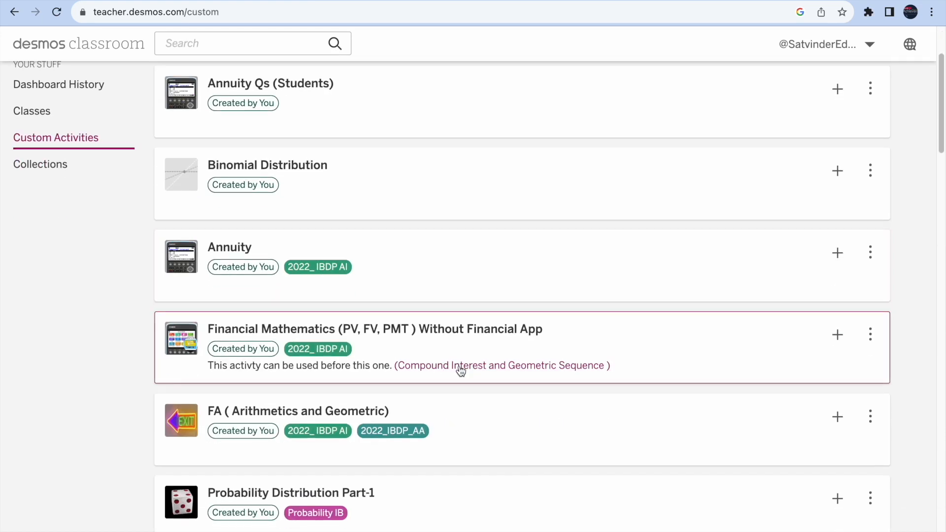
{"action": "left_click", "coordinate": [456, 421]}
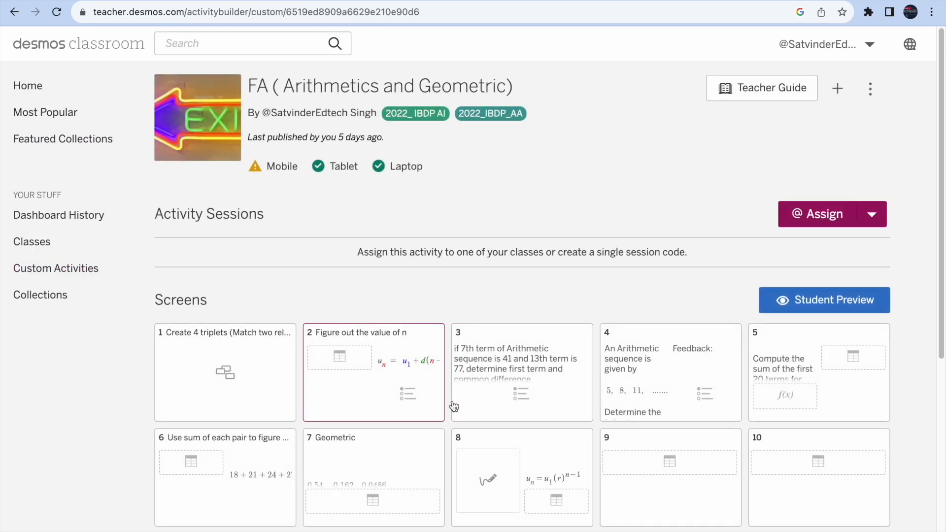
{"action": "scroll", "coordinate": [456, 403], "scroll_direction": "down", "scroll_amount": 3}
{"action": "left_click", "coordinate": [390, 326]}
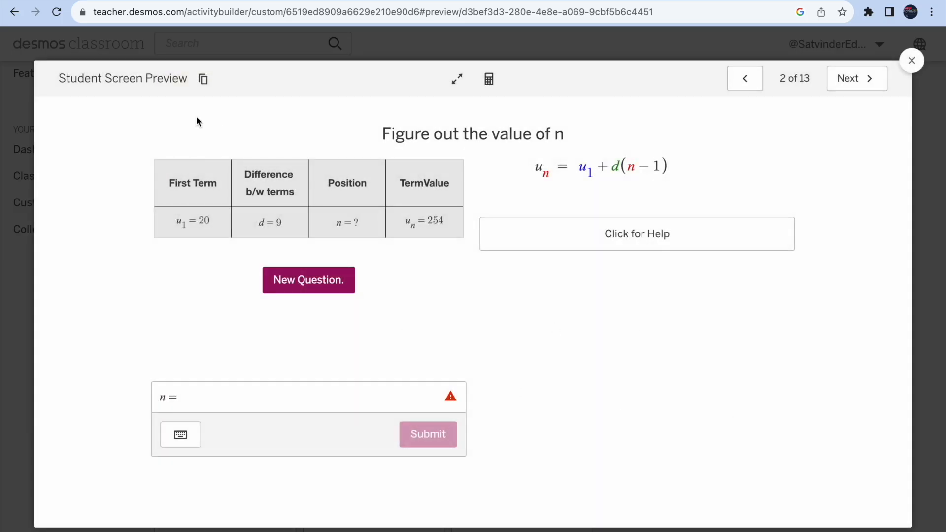
{"action": "left_click", "coordinate": [206, 85]}
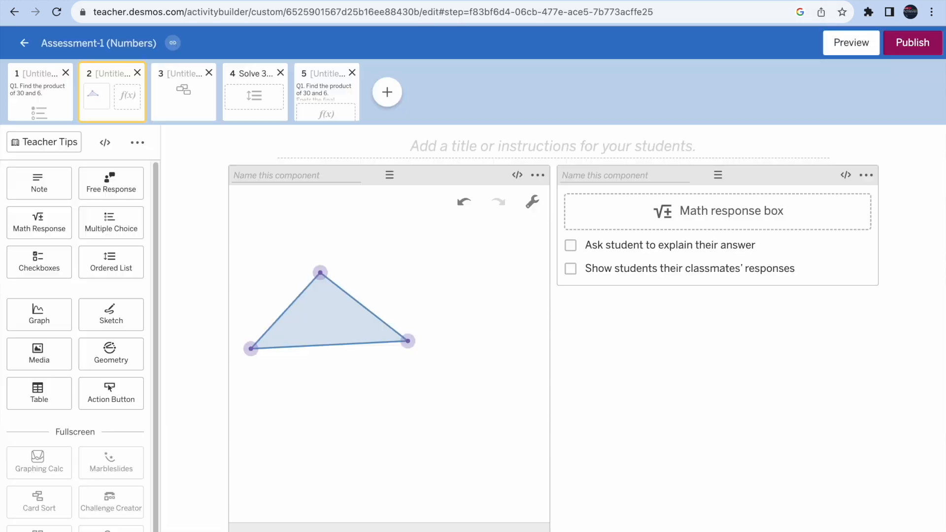
Step: Back in Assessment-1 (Numbers), paste the copied screen as screen 6 and order the card sort ahead of the triangle screen
{"action": "left_click", "coordinate": [388, 92]}
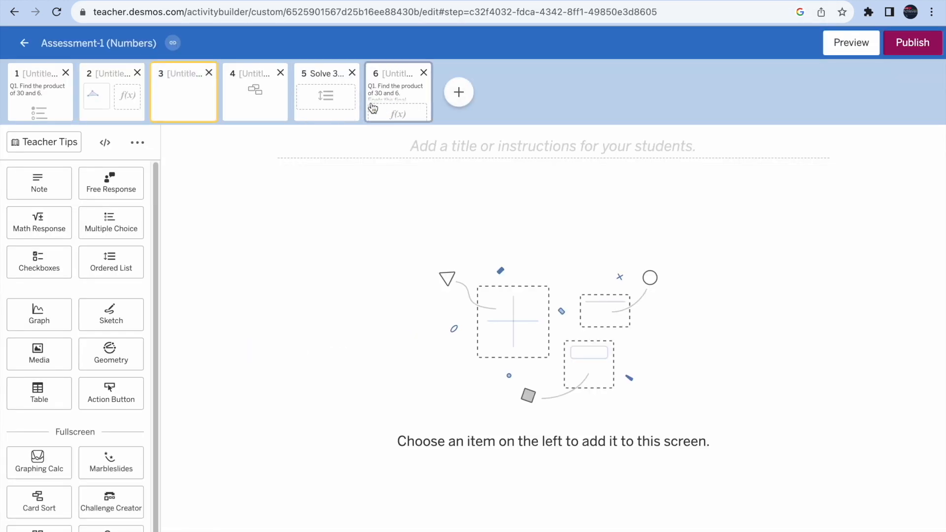
{"action": "mouse_move", "coordinate": [182, 105]}
{"action": "left_mouse_down"}
{"action": "mouse_move", "coordinate": [276, 106]}
{"action": "mouse_move", "coordinate": [116, 105]}
{"action": "mouse_move", "coordinate": [188, 108]}
{"action": "left_mouse_up"}
{"action": "left_click_drag", "start_coordinate": [261, 108], "coordinate": [401, 109]}
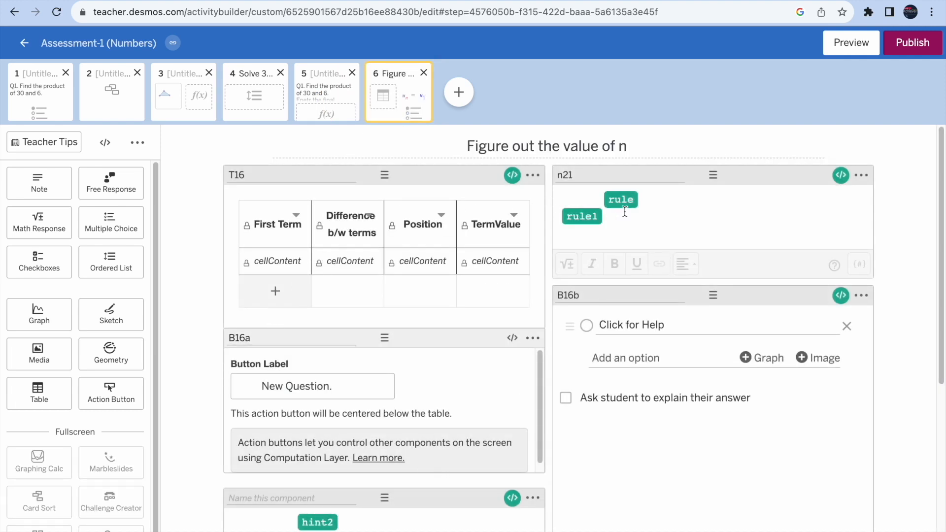
Step: Examine the n21 note's computation layer script and the note and New Question button on the pasted screen
{"action": "left_click", "coordinate": [841, 175]}
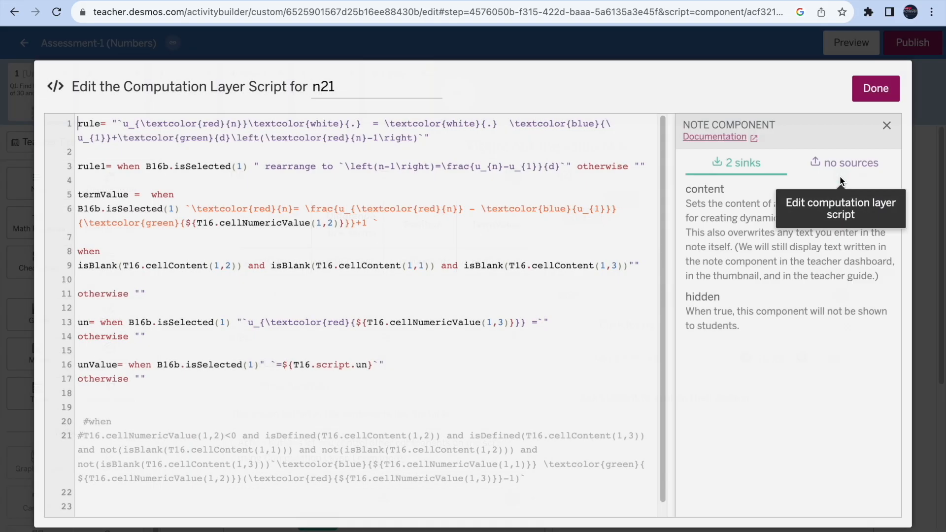
{"action": "left_click", "coordinate": [886, 94]}
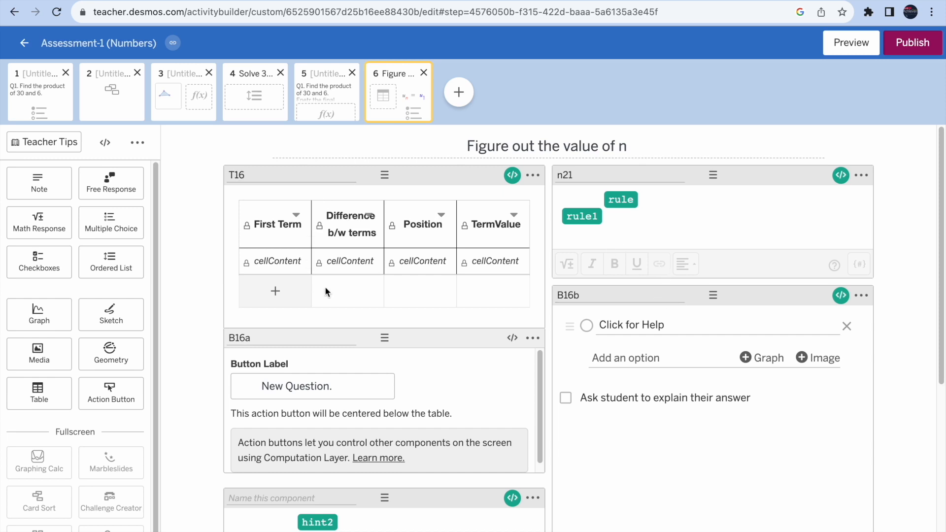
{"action": "left_click", "coordinate": [699, 222]}
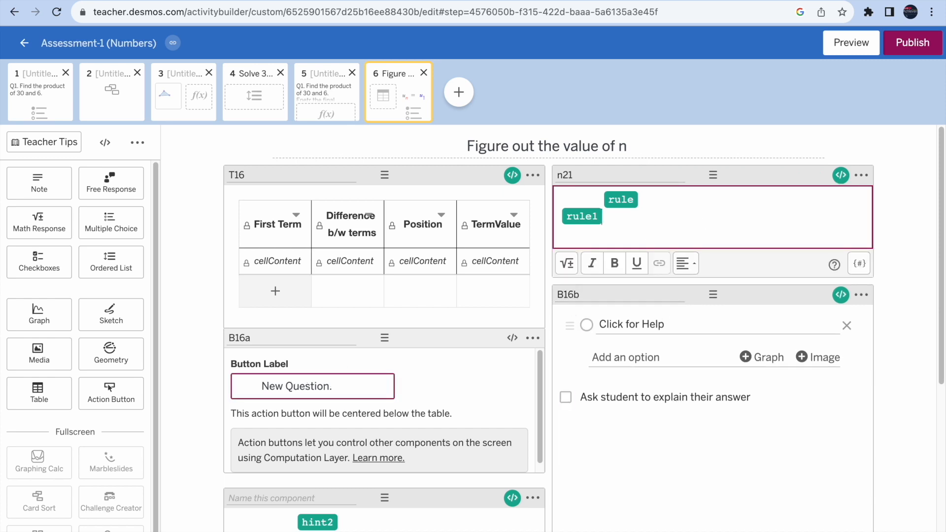
{"action": "scroll", "coordinate": [450, 446], "scroll_direction": "down", "scroll_amount": 1}
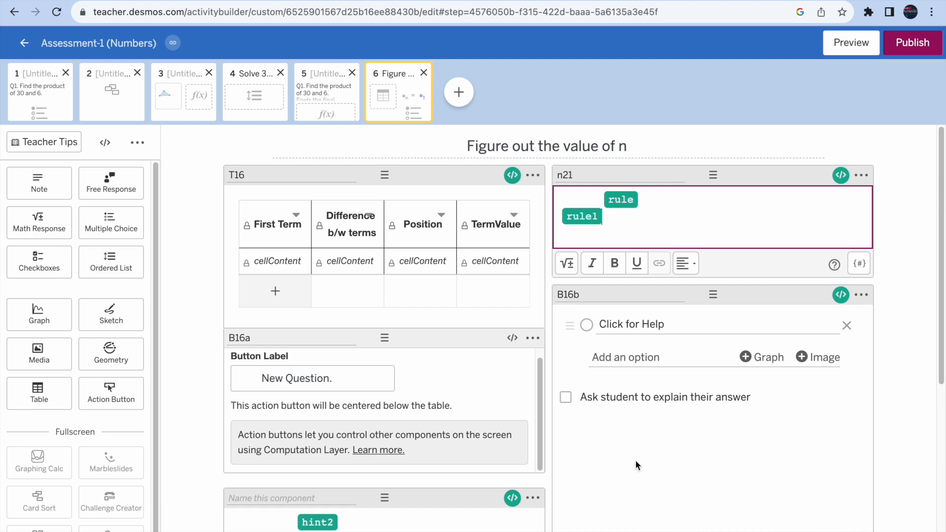
Step: Preview screen 6 as a student, inspect the first term and term value, and request a new question
{"action": "left_click", "coordinate": [857, 46]}
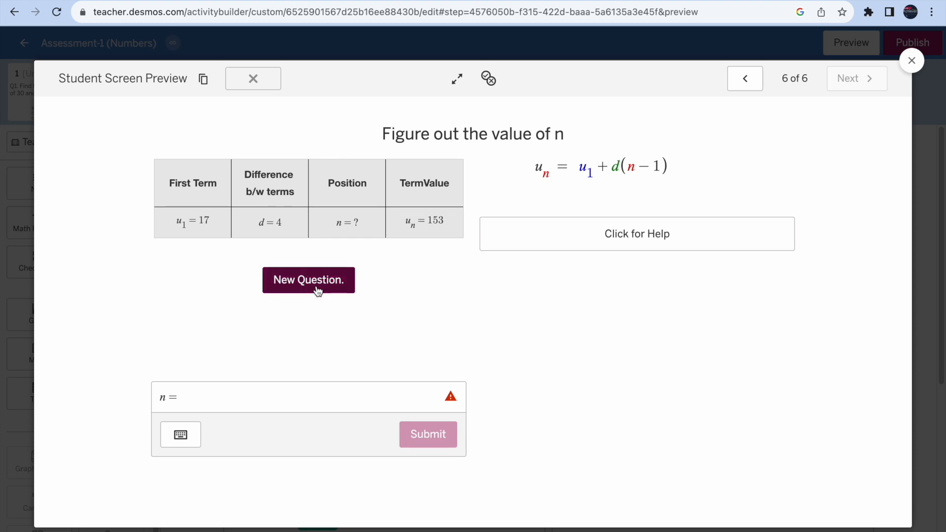
{"action": "left_click_drag", "start_coordinate": [198, 221], "coordinate": [212, 220]}
{"action": "left_click_drag", "start_coordinate": [411, 220], "coordinate": [446, 220]}
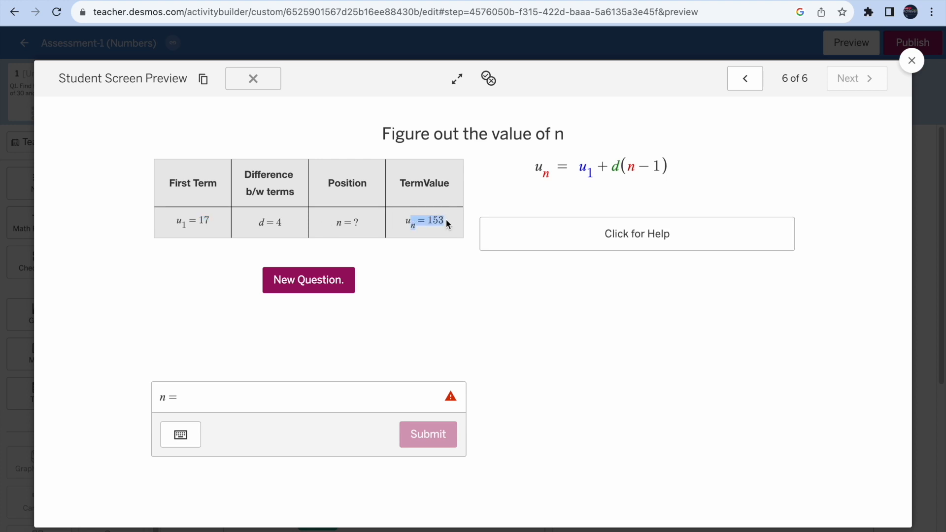
{"action": "left_click", "coordinate": [321, 287]}
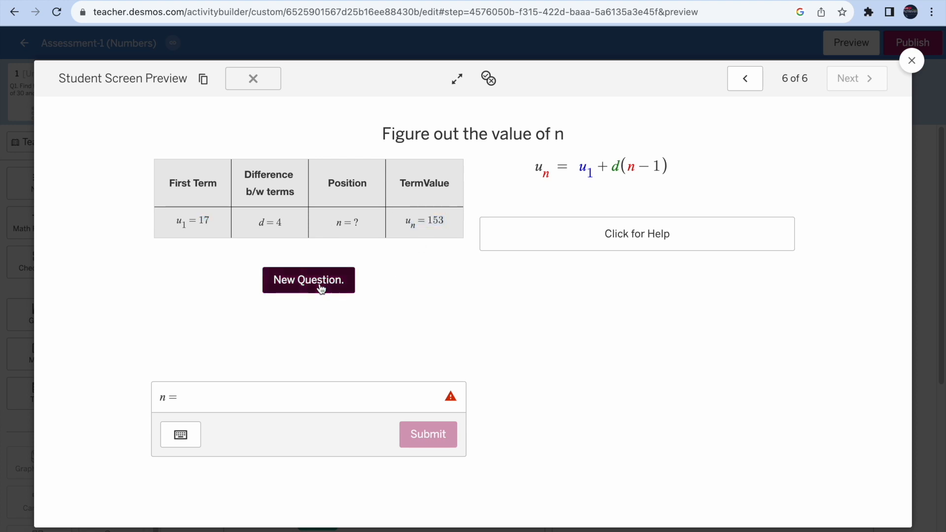
Step: Generate a new question in the screen 6 preview, reveal the help and its rule for n, and close the preview
{"action": "left_click", "coordinate": [321, 287]}
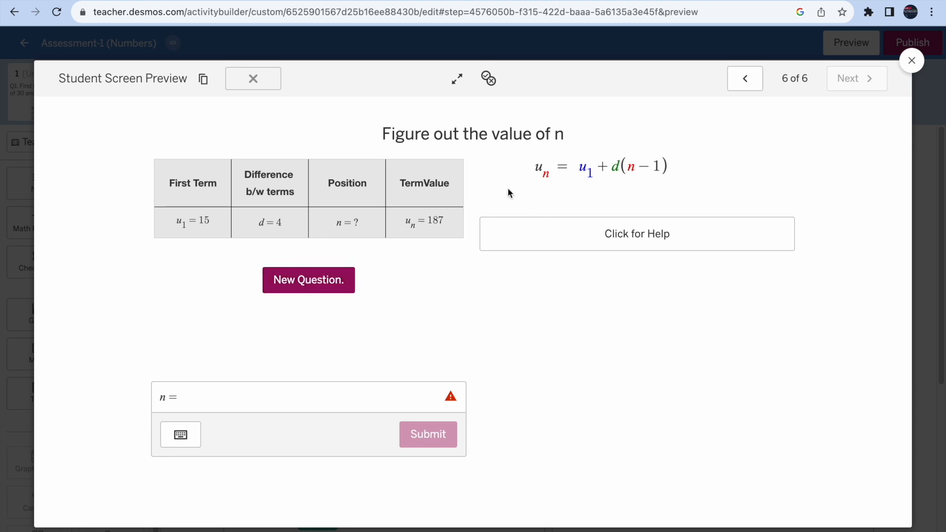
{"action": "left_click", "coordinate": [619, 247]}
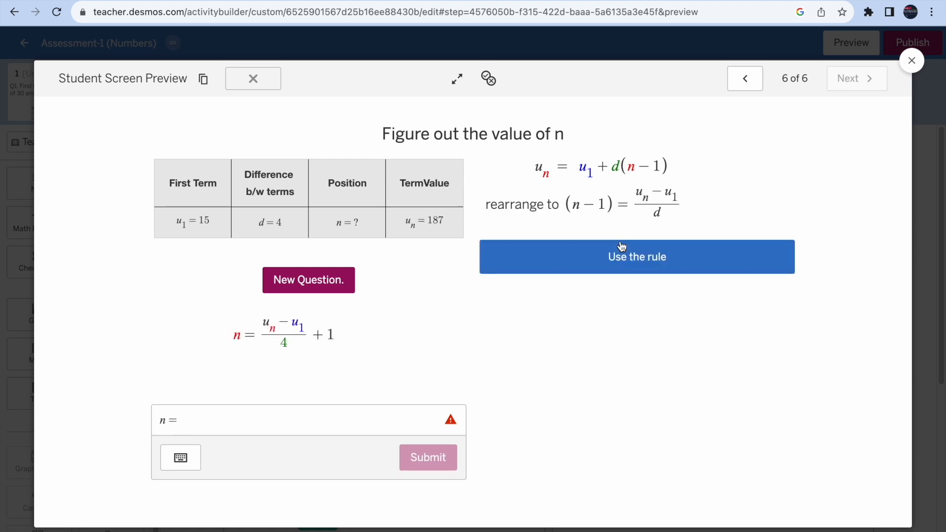
{"action": "left_click_drag", "start_coordinate": [258, 321], "coordinate": [343, 355]}
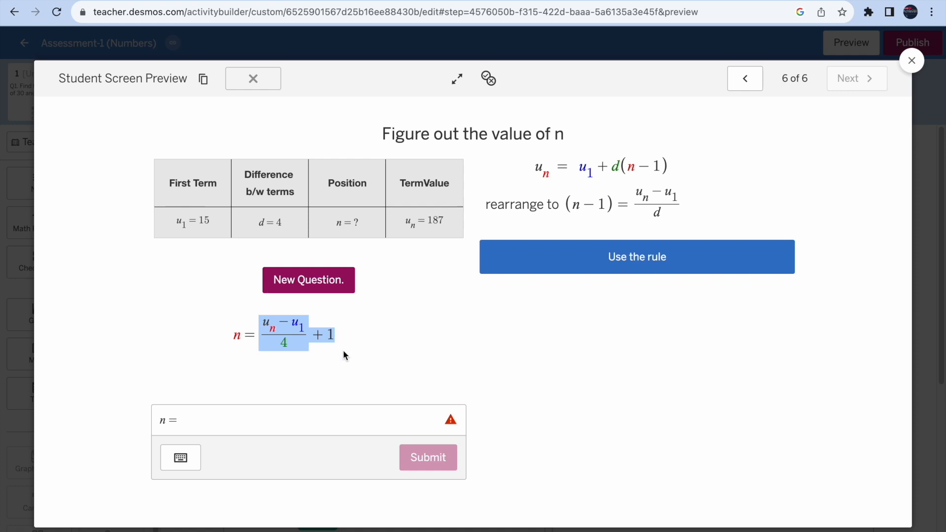
{"action": "left_click", "coordinate": [662, 266]}
{"action": "left_click", "coordinate": [650, 248]}
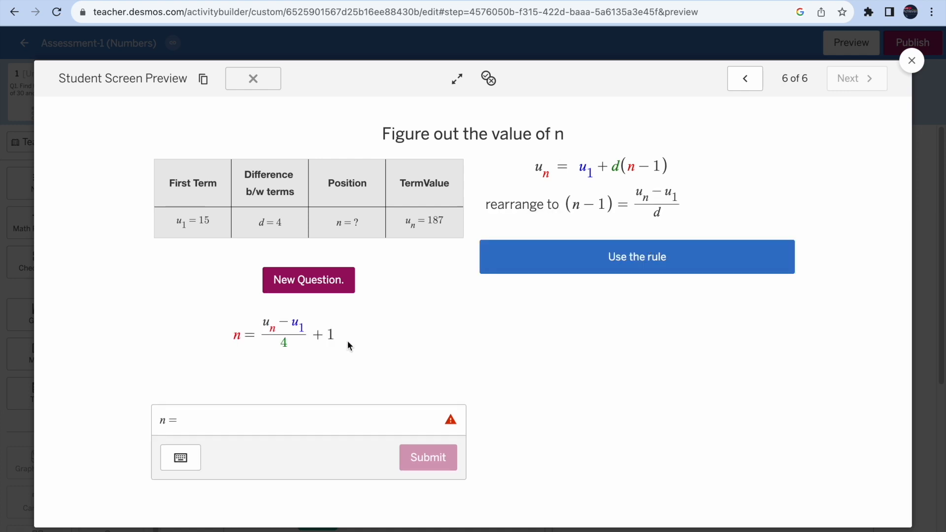
{"action": "left_click", "coordinate": [246, 422]}
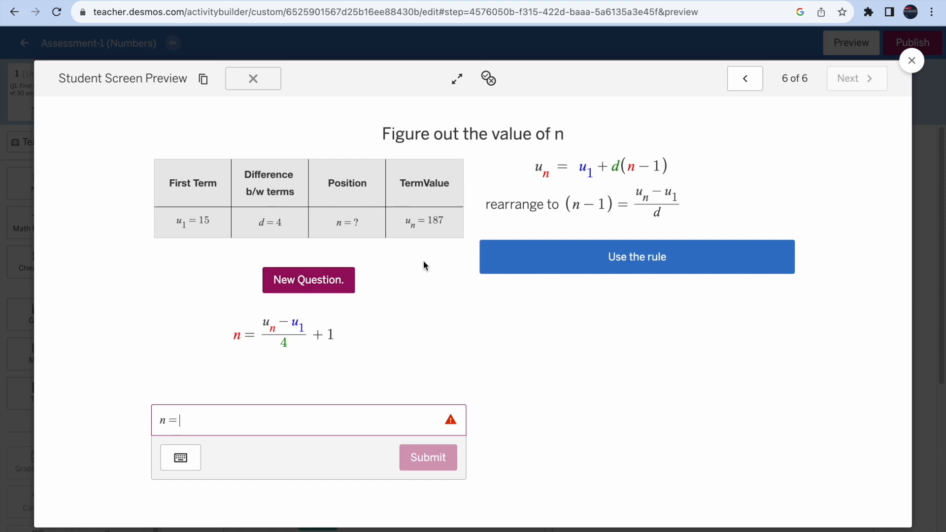
{"action": "left_click", "coordinate": [911, 61]}
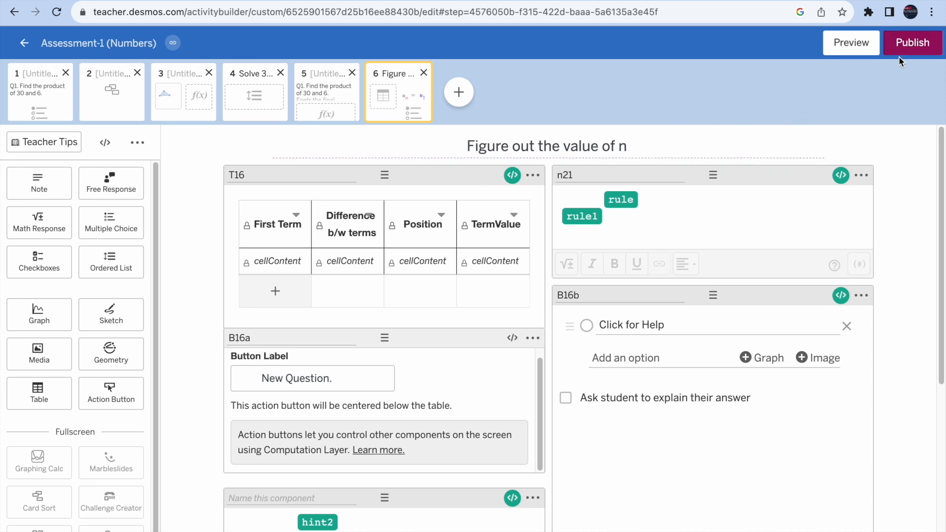
Step: Go to the "FA ( Arithmetics and Geometric)" activity, close its student preview, and examine the activity's title and details
{"action": "left_click", "coordinate": [914, 48]}
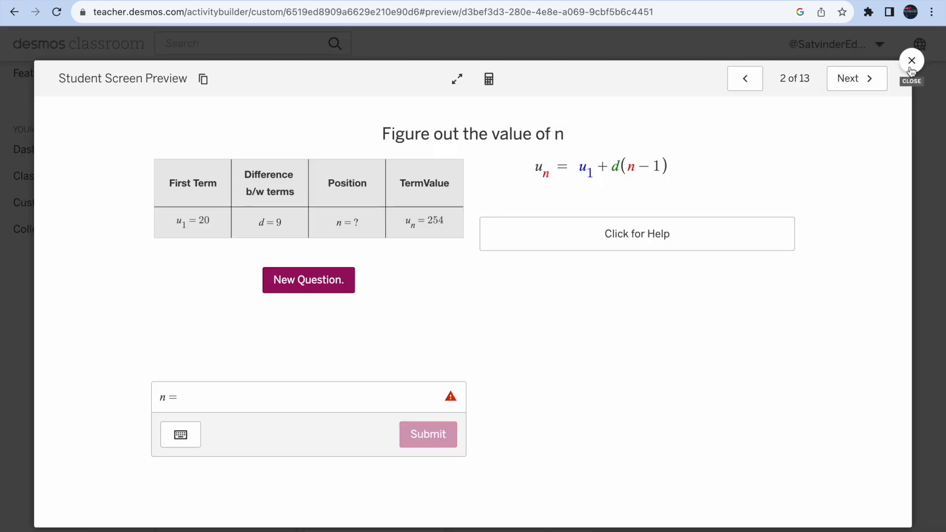
{"action": "left_click", "coordinate": [909, 83]}
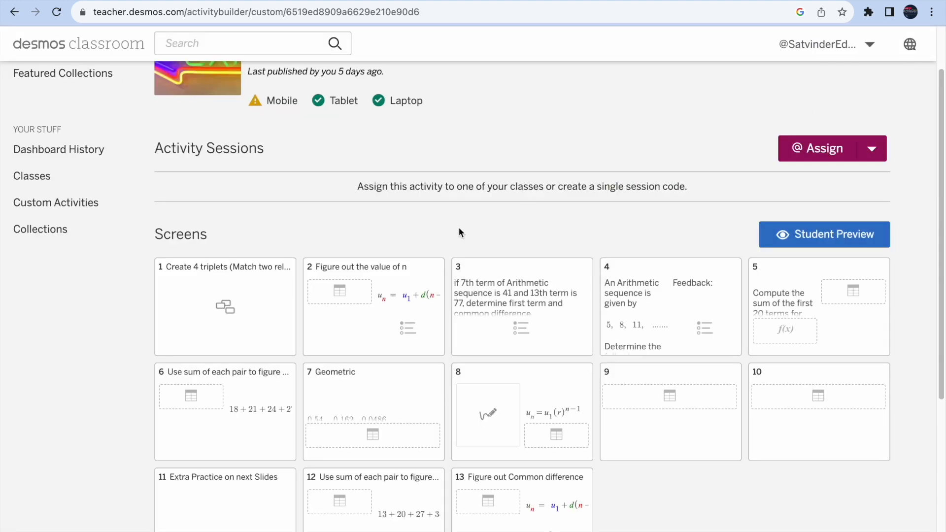
{"action": "scroll", "coordinate": [460, 230], "scroll_direction": "up", "scroll_amount": 2}
{"action": "left_click_drag", "start_coordinate": [248, 86], "coordinate": [514, 87]}
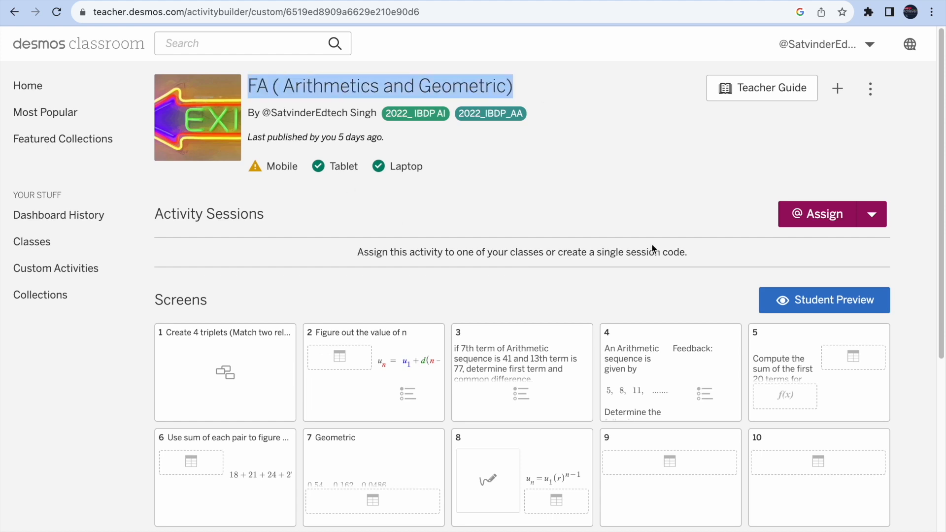
{"action": "left_click", "coordinate": [670, 179]}
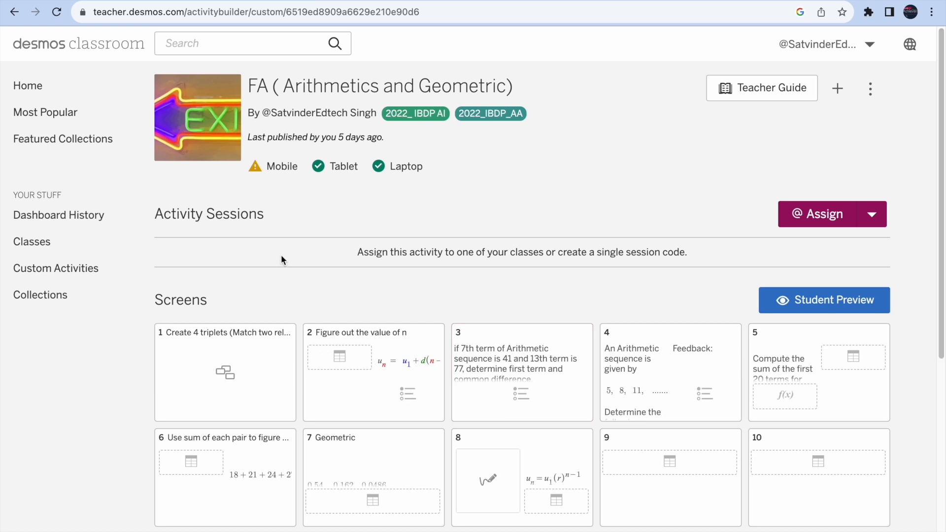
Step: Open the custom activity "Formative Assessment Arithmetic Sequence nth term" and the dashboard of its IB1 Math SL F session
{"action": "left_click", "coordinate": [37, 270]}
{"action": "scroll", "coordinate": [402, 343], "scroll_direction": "down", "scroll_amount": 10}
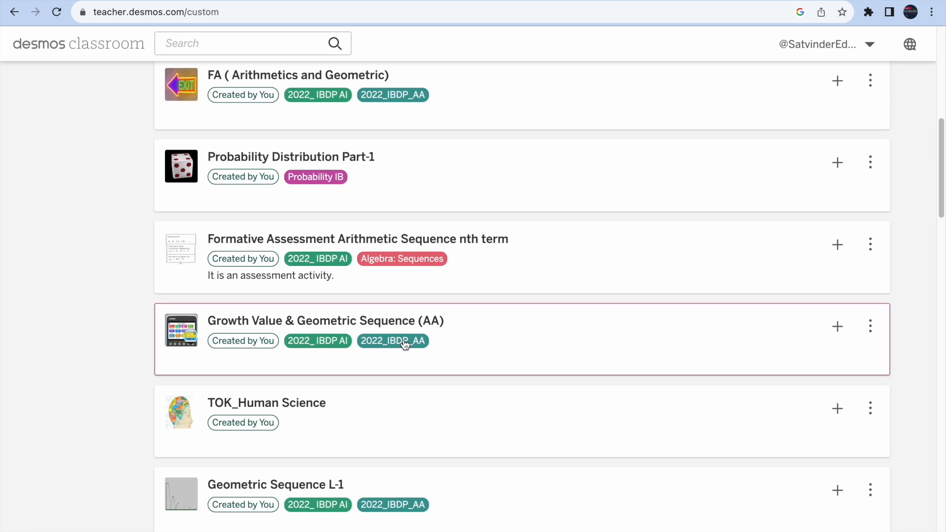
{"action": "left_click", "coordinate": [508, 260]}
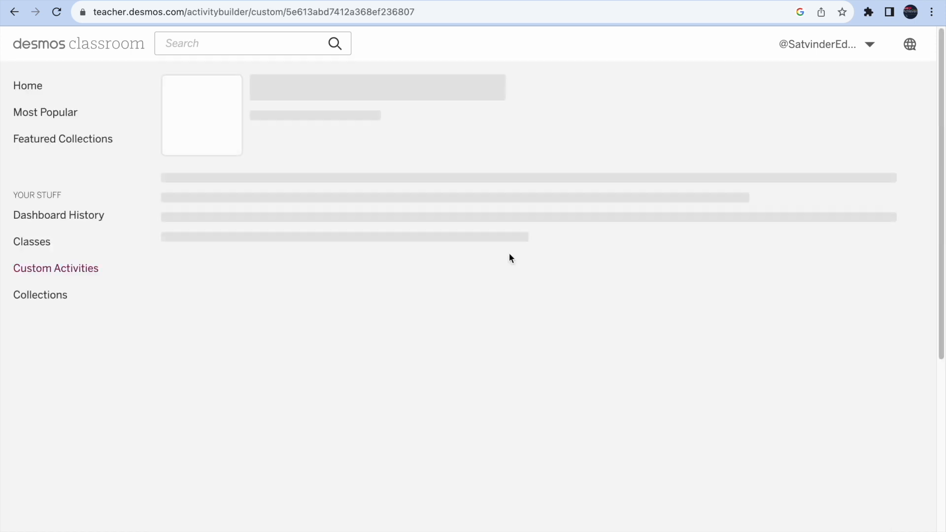
{"action": "scroll", "coordinate": [433, 325], "scroll_direction": "down", "scroll_amount": 5}
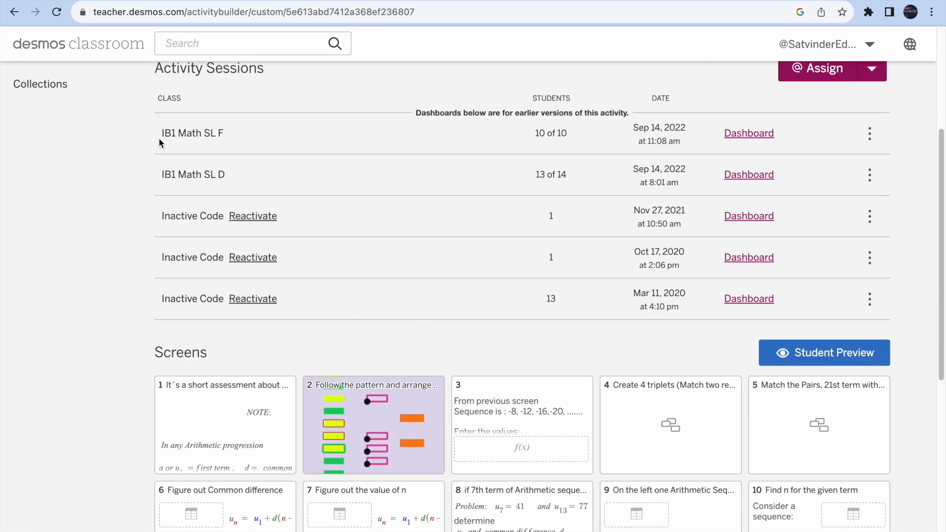
{"action": "left_click_drag", "start_coordinate": [158, 140], "coordinate": [230, 139]}
{"action": "left_click", "coordinate": [755, 135]}
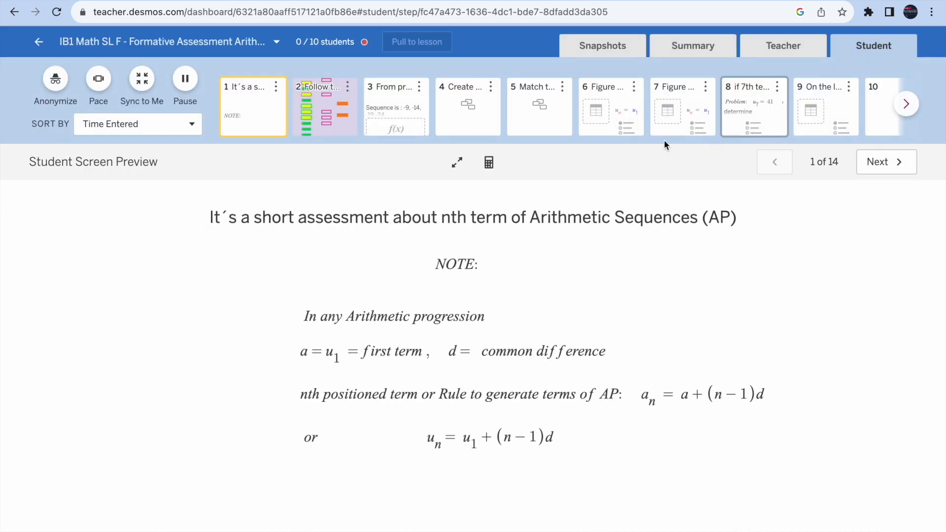
Step: Show the class summary in the session dashboard and anonymize the student names
{"action": "left_click", "coordinate": [694, 49]}
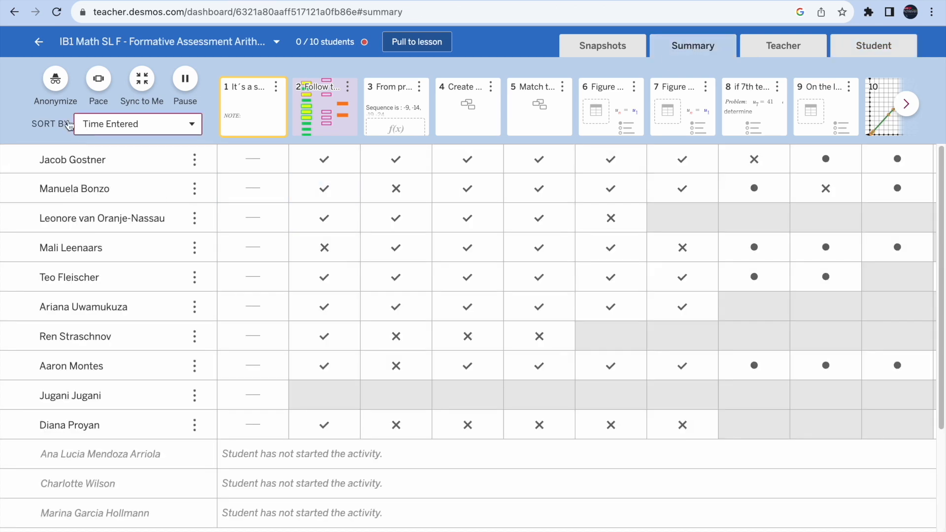
{"action": "left_click", "coordinate": [56, 80]}
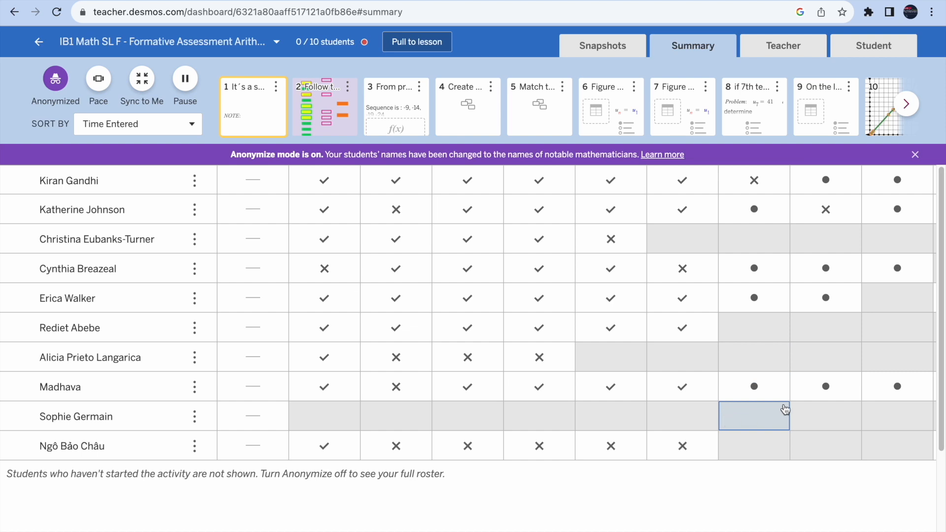
{"action": "left_click_drag", "start_coordinate": [36, 418], "coordinate": [131, 422]}
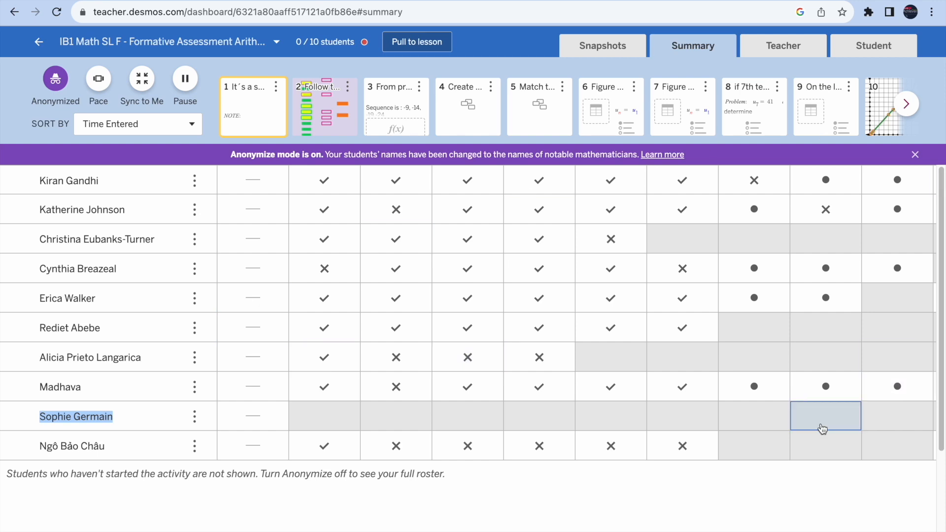
Step: Inspect the seventh student's response to screen 3 and the lesson feedback area, then close the response
{"action": "left_click", "coordinate": [394, 358]}
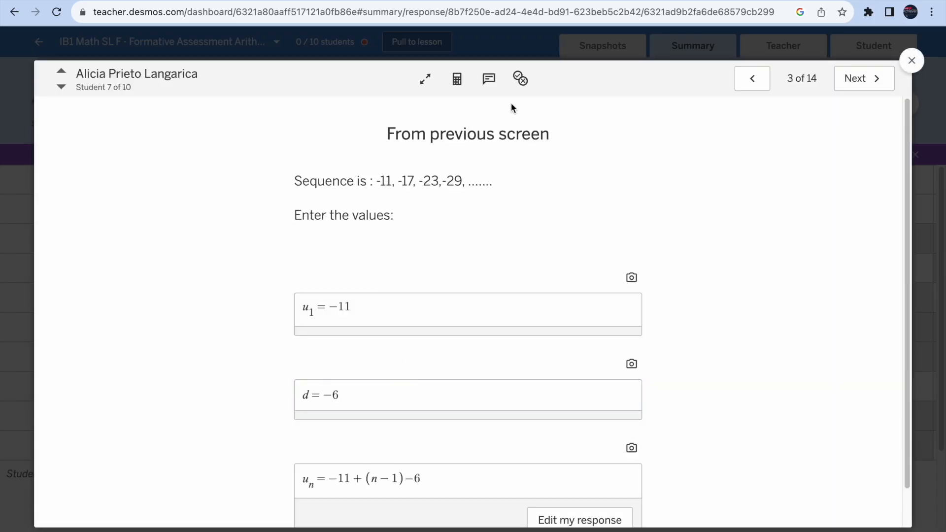
{"action": "left_click", "coordinate": [489, 84]}
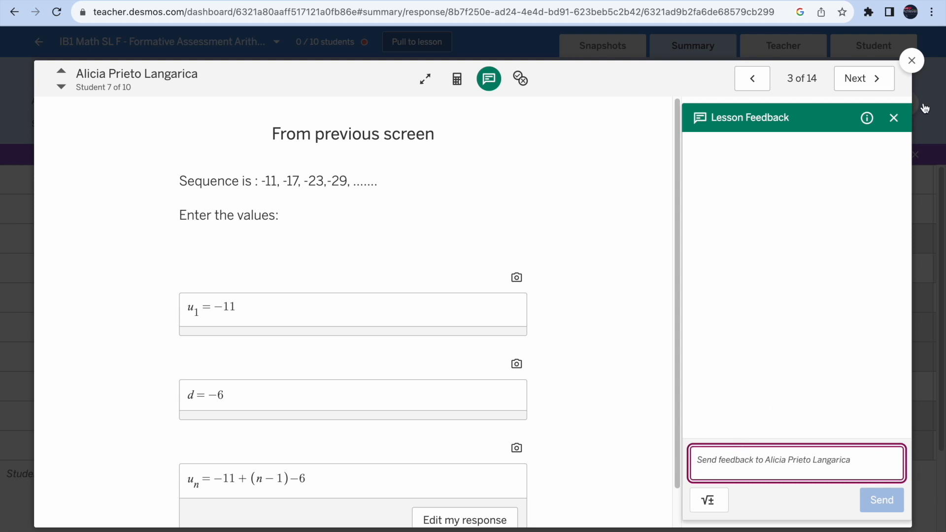
{"action": "left_click", "coordinate": [893, 118]}
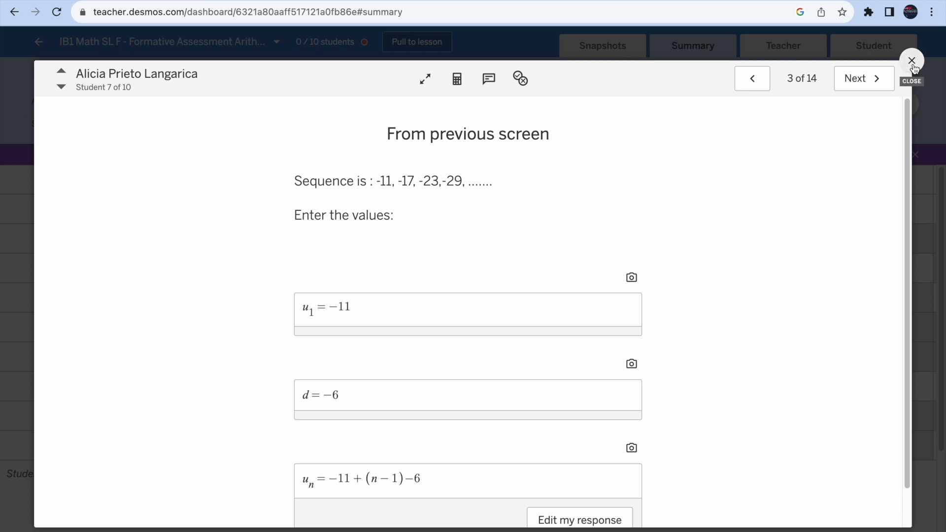
{"action": "left_click", "coordinate": [912, 64]}
Step: Compare the dashboard's teacher and student views of screen 1, and view screens 2 to 4 as a student
{"action": "left_click", "coordinate": [778, 49]}
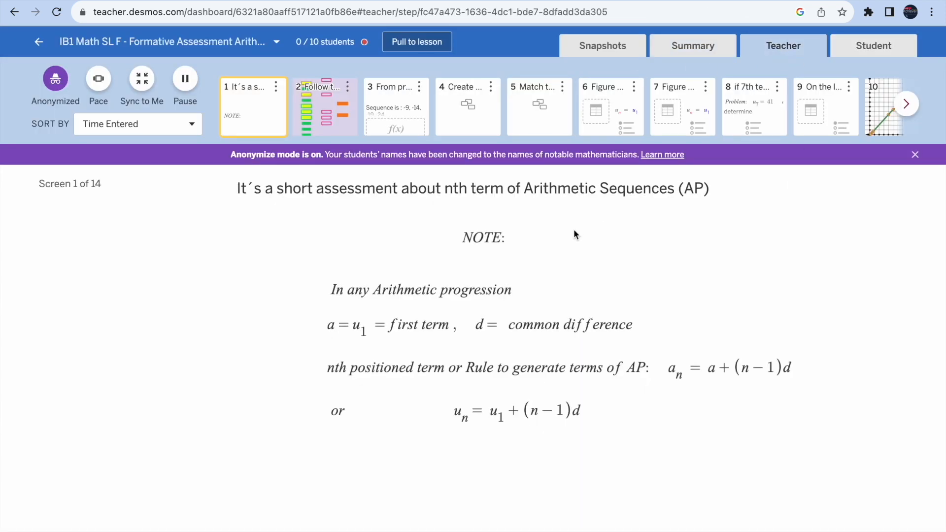
{"action": "left_click", "coordinate": [874, 49]}
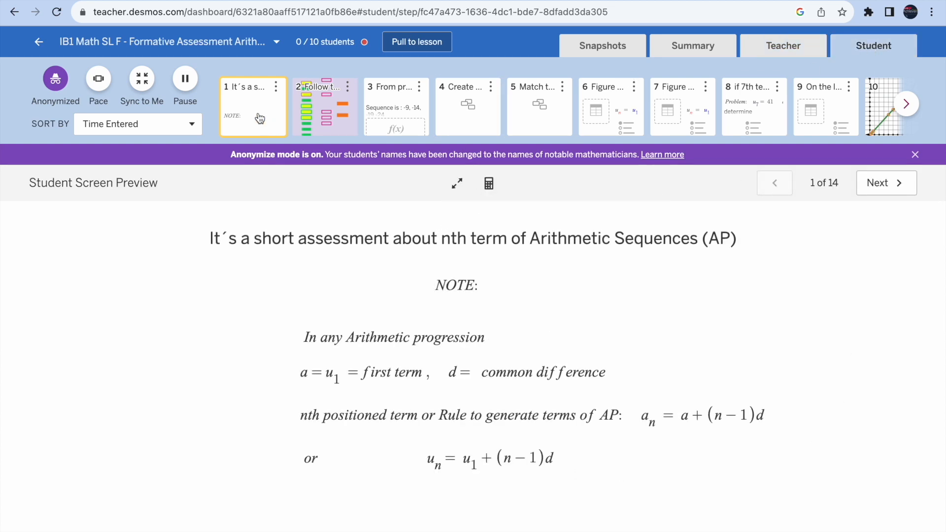
{"action": "left_click", "coordinate": [336, 118]}
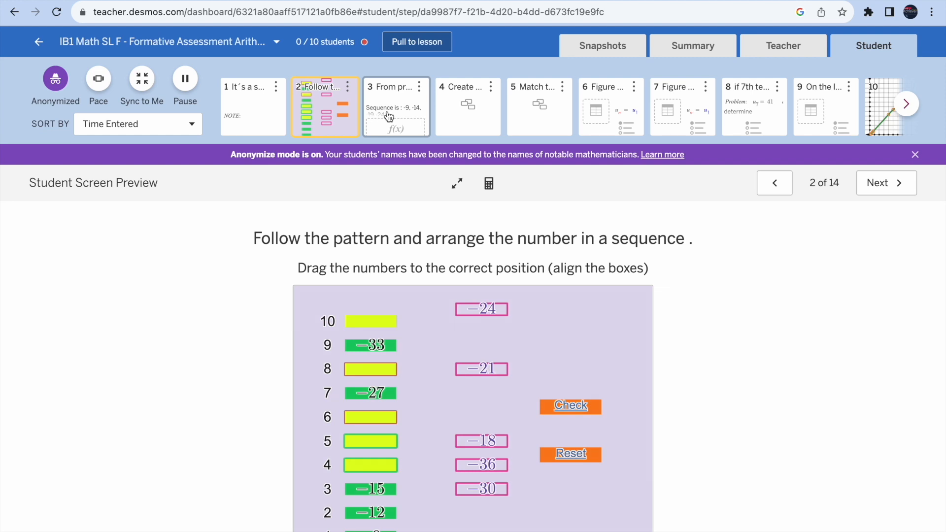
{"action": "left_click", "coordinate": [423, 117]}
{"action": "left_click", "coordinate": [467, 116]}
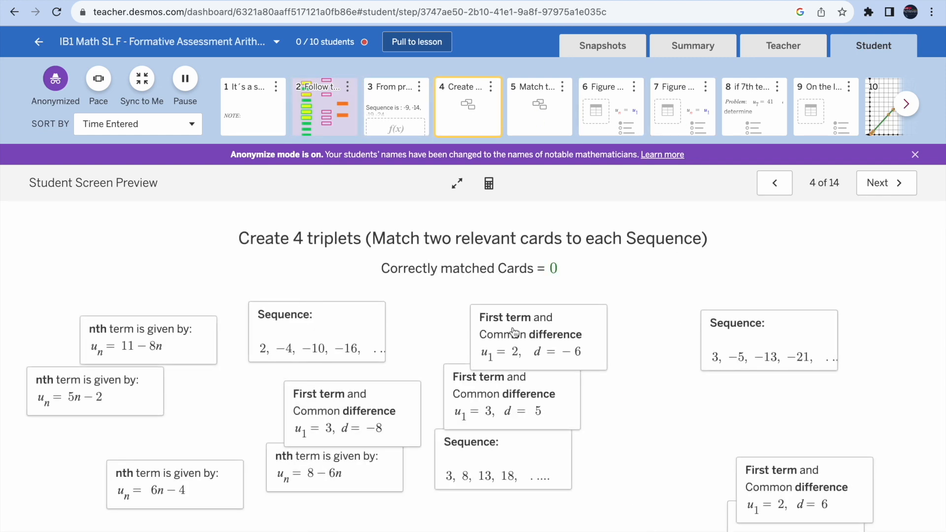
Step: Return to the class summary and look through the anonymized students' results
{"action": "left_click", "coordinate": [684, 49]}
{"action": "scroll", "coordinate": [143, 285], "scroll_direction": "down", "scroll_amount": 3}
{"action": "scroll", "coordinate": [148, 285], "scroll_direction": "up", "scroll_amount": 3}
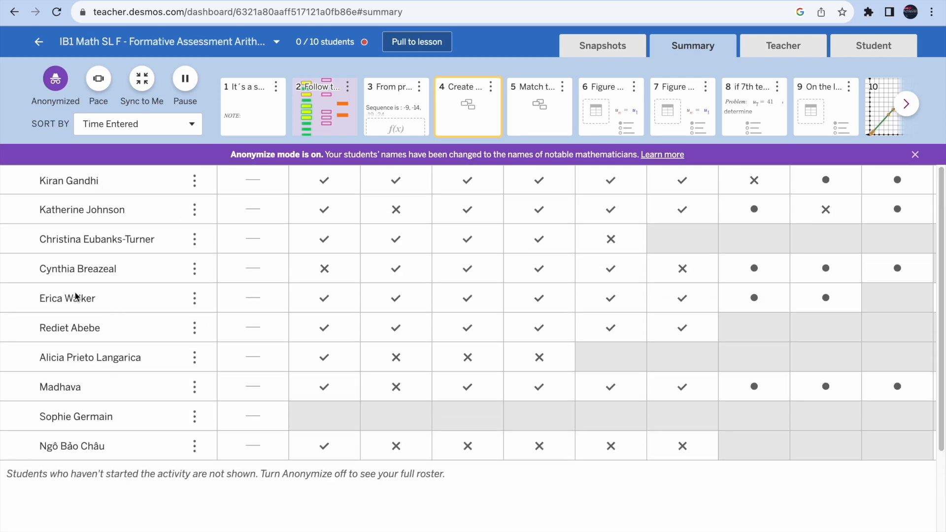